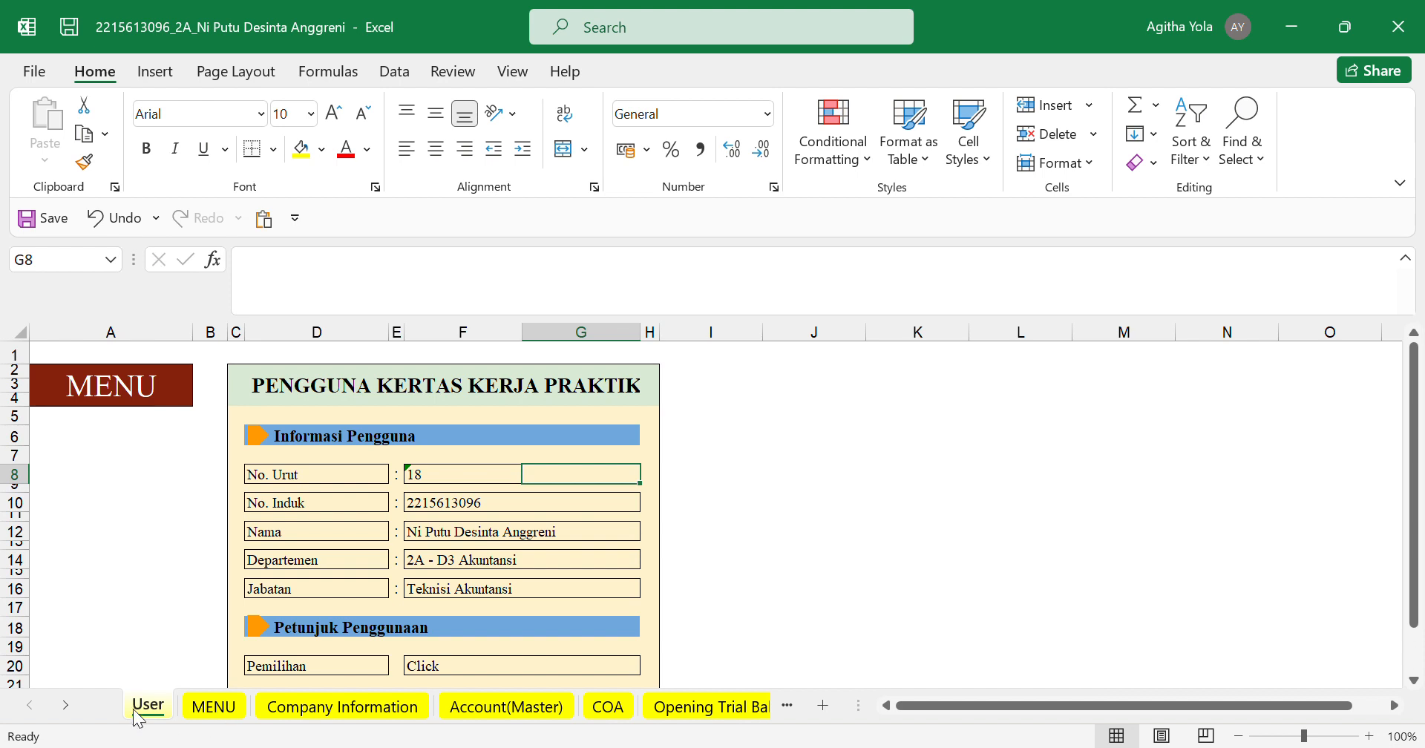
# - Go to the MENU sheet and follow its Company Information link to view the company's general details
pyautogui.click(200, 711)
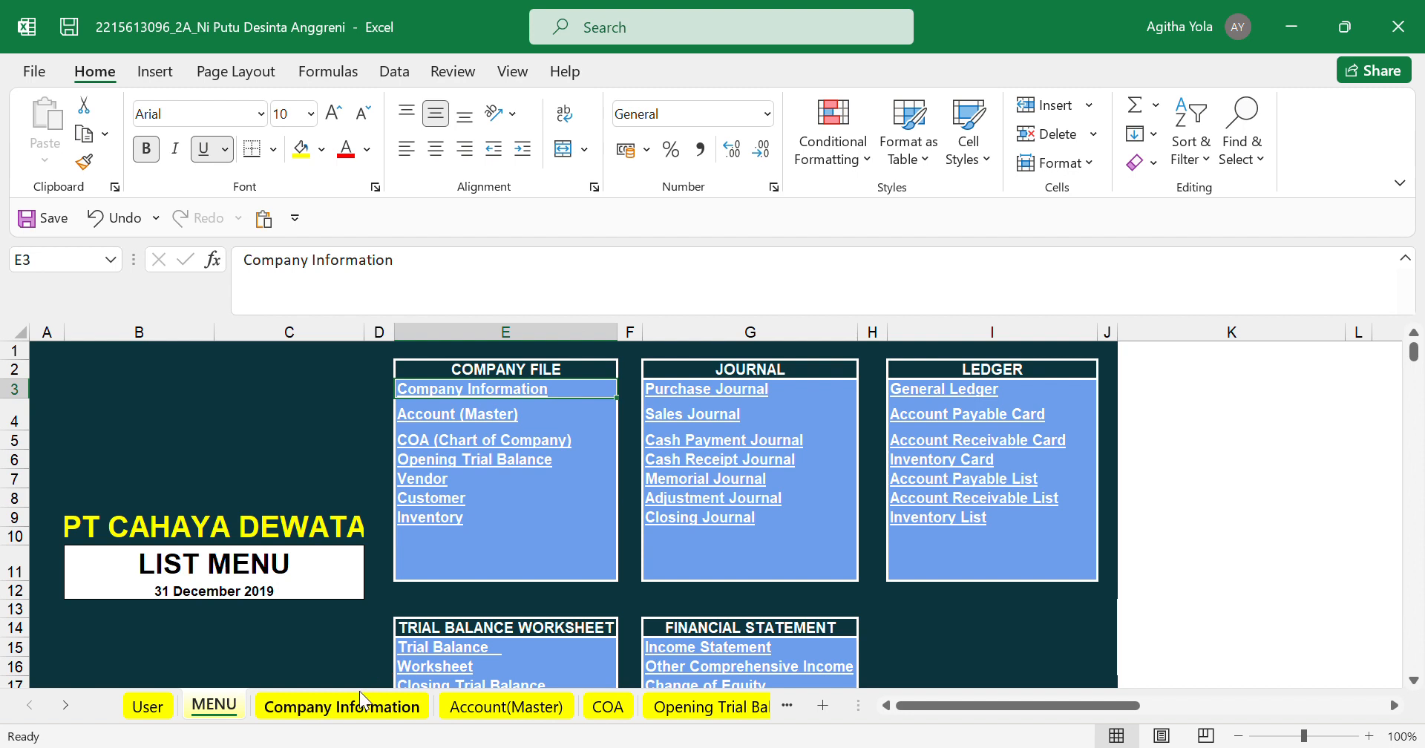
pyautogui.click(532, 395)
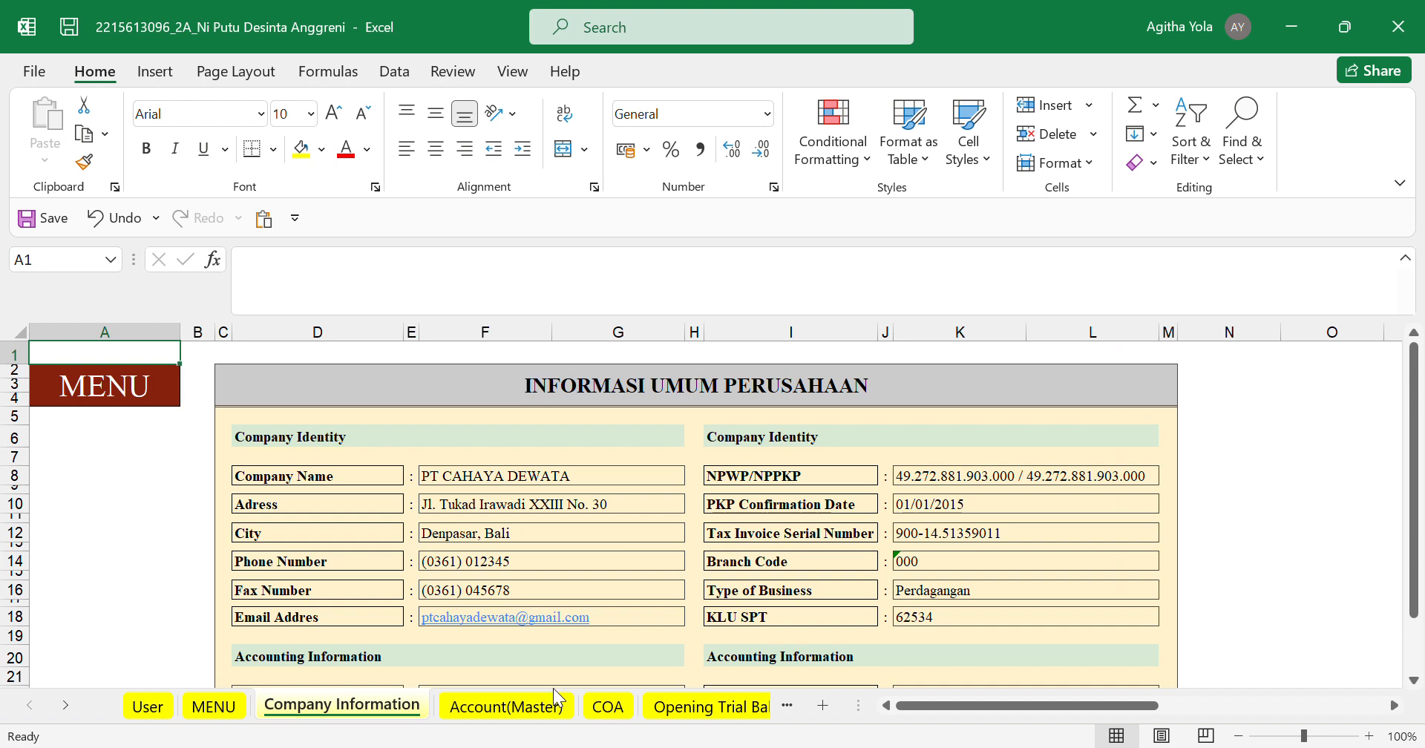
# - Review the chart of accounts on the Account(Master) sheet from current assets through liabilities and equity
pyautogui.click(525, 705)
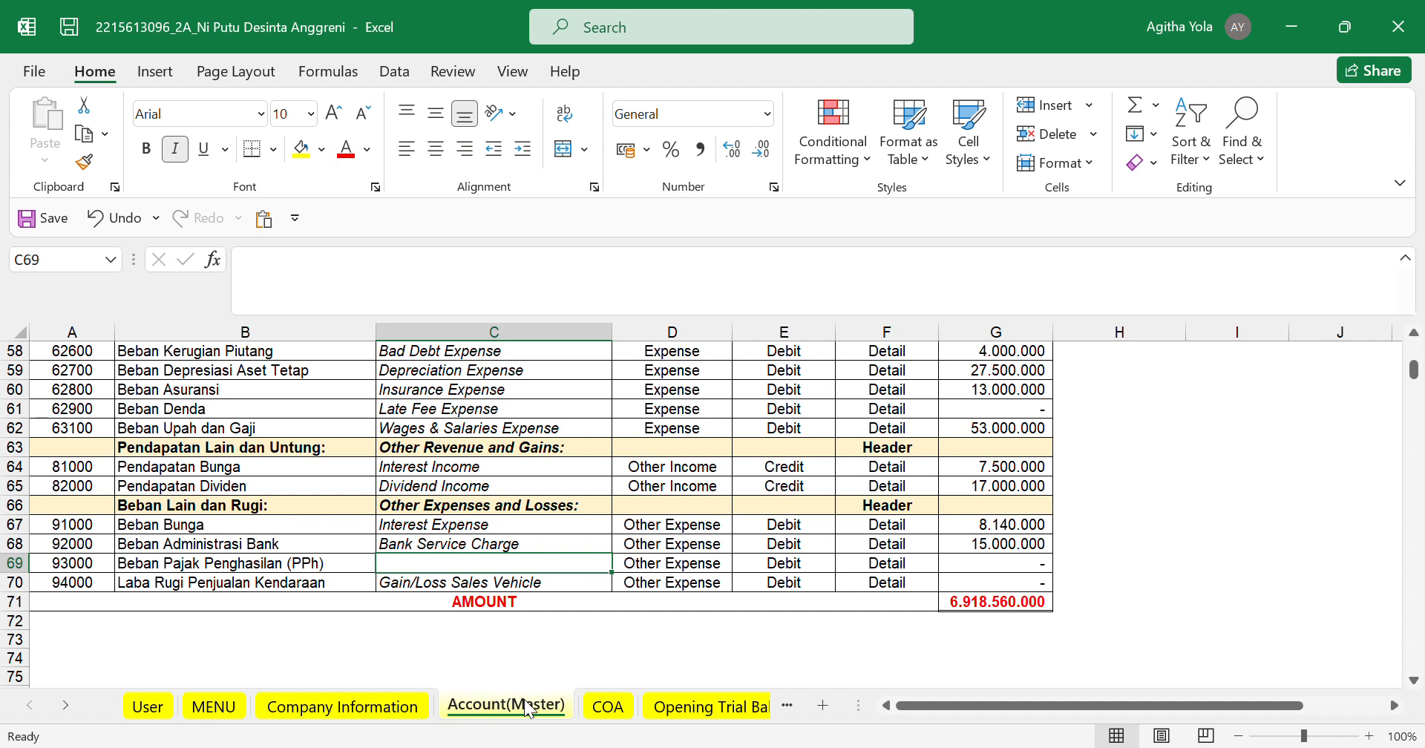
pyautogui.scroll(6, 497, 616)
pyautogui.scroll(13, 498, 617)
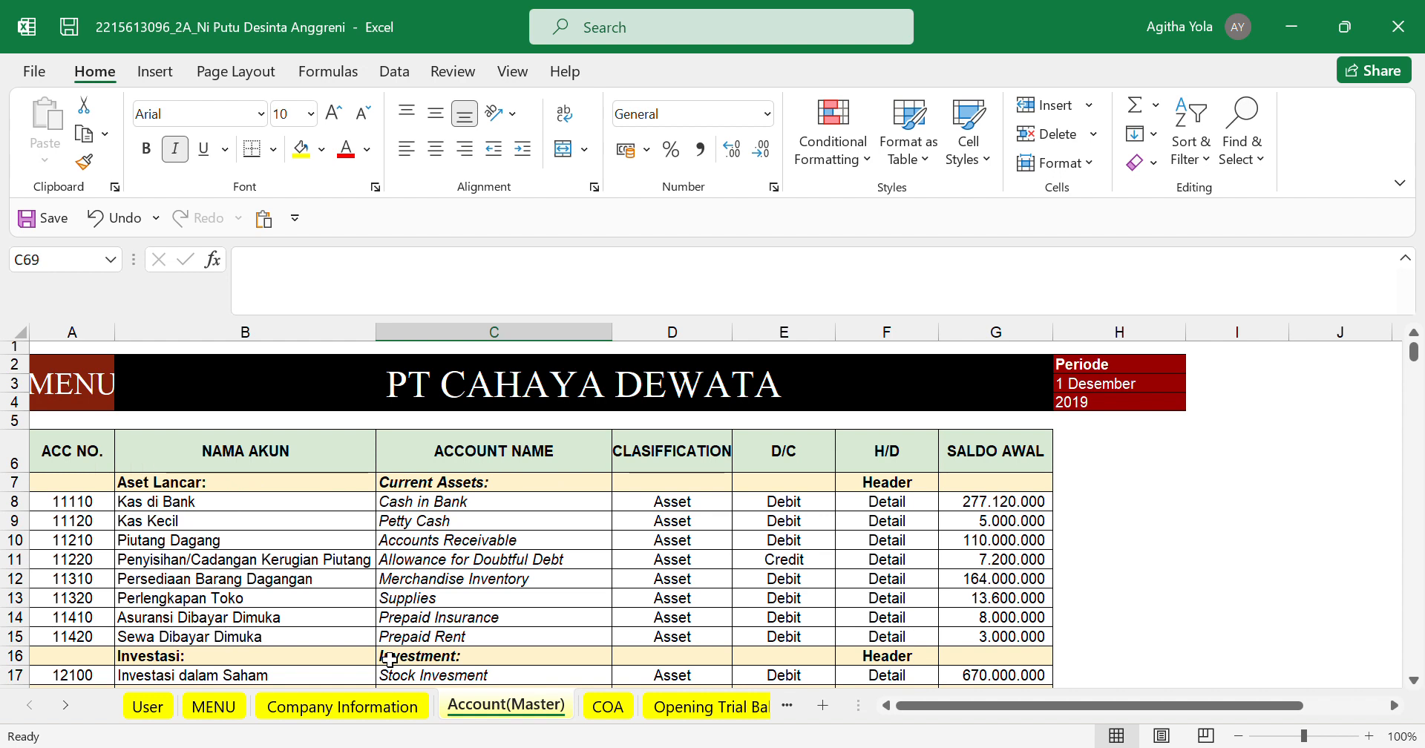
pyautogui.scroll(-2, 390, 659)
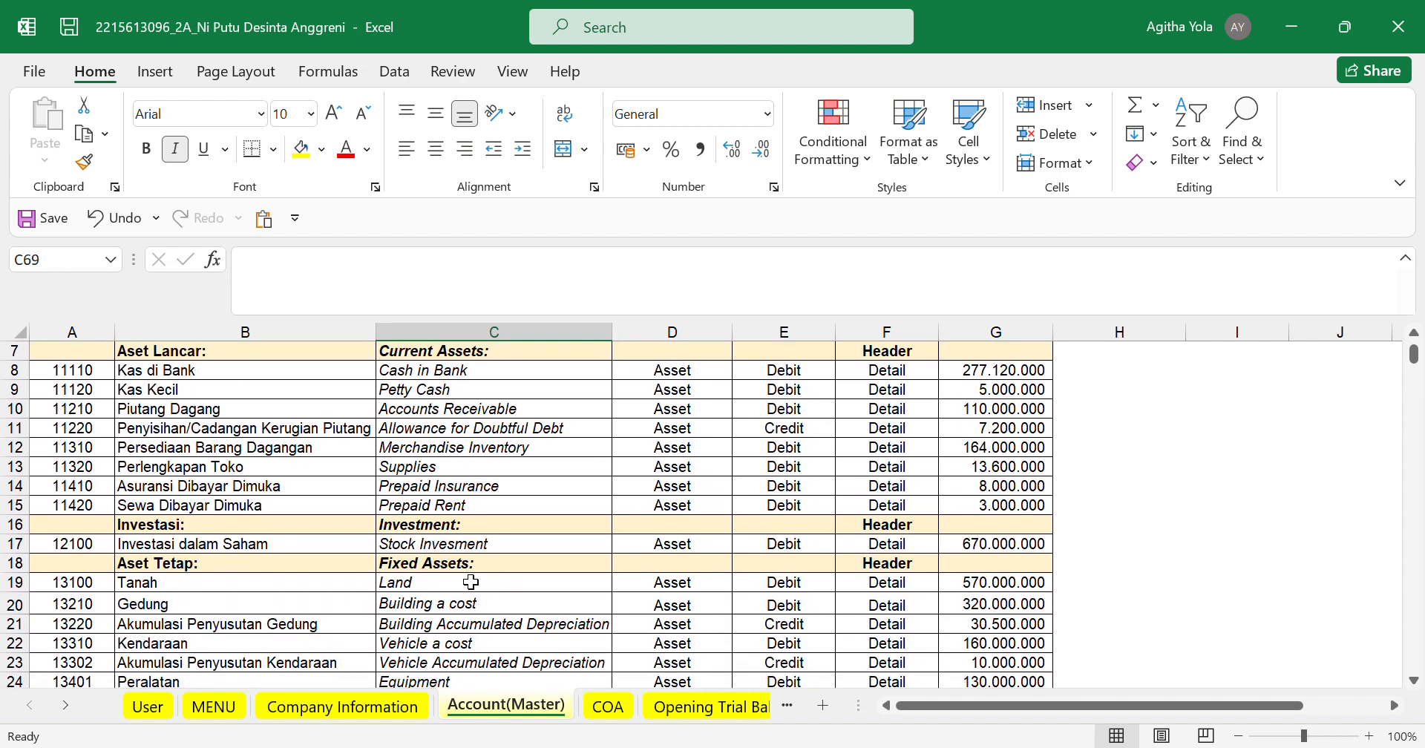
pyautogui.scroll(-1, 325, 588)
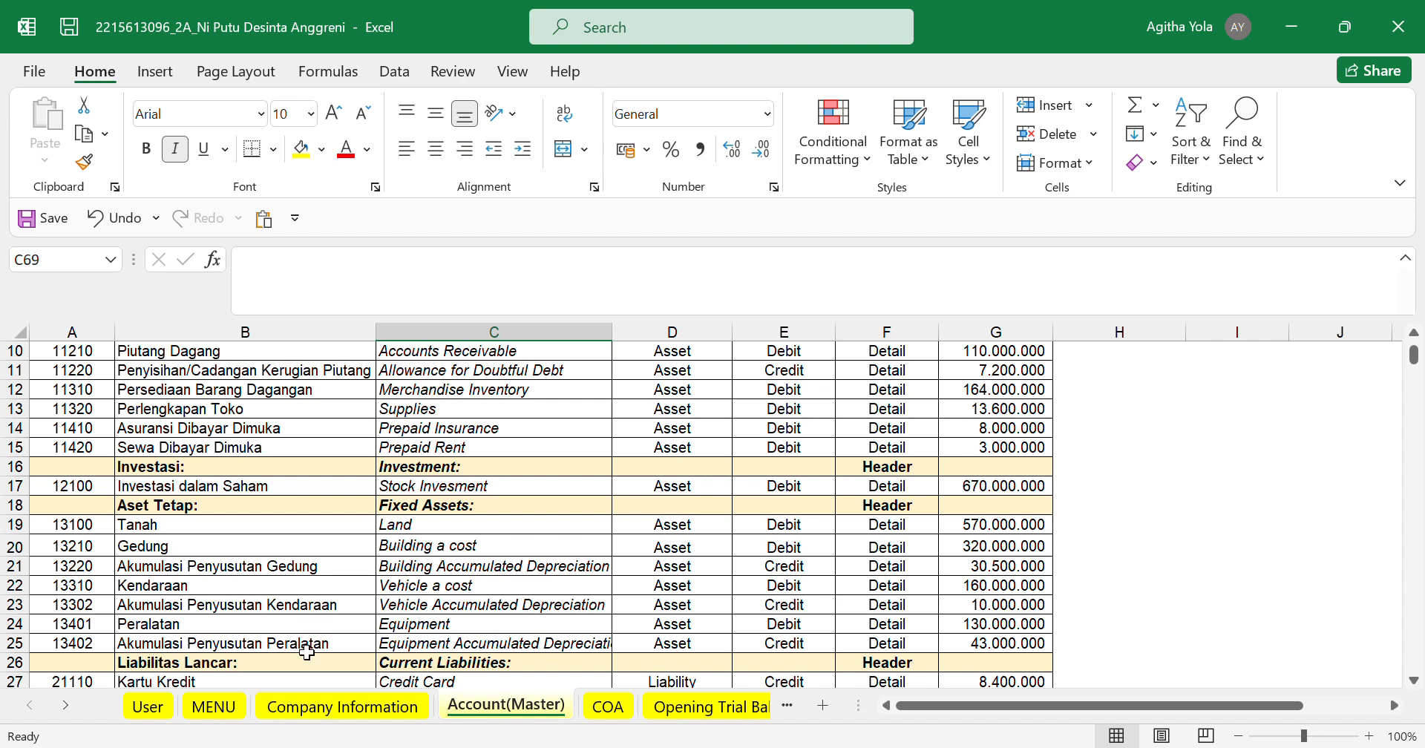
pyautogui.scroll(-1, 345, 651)
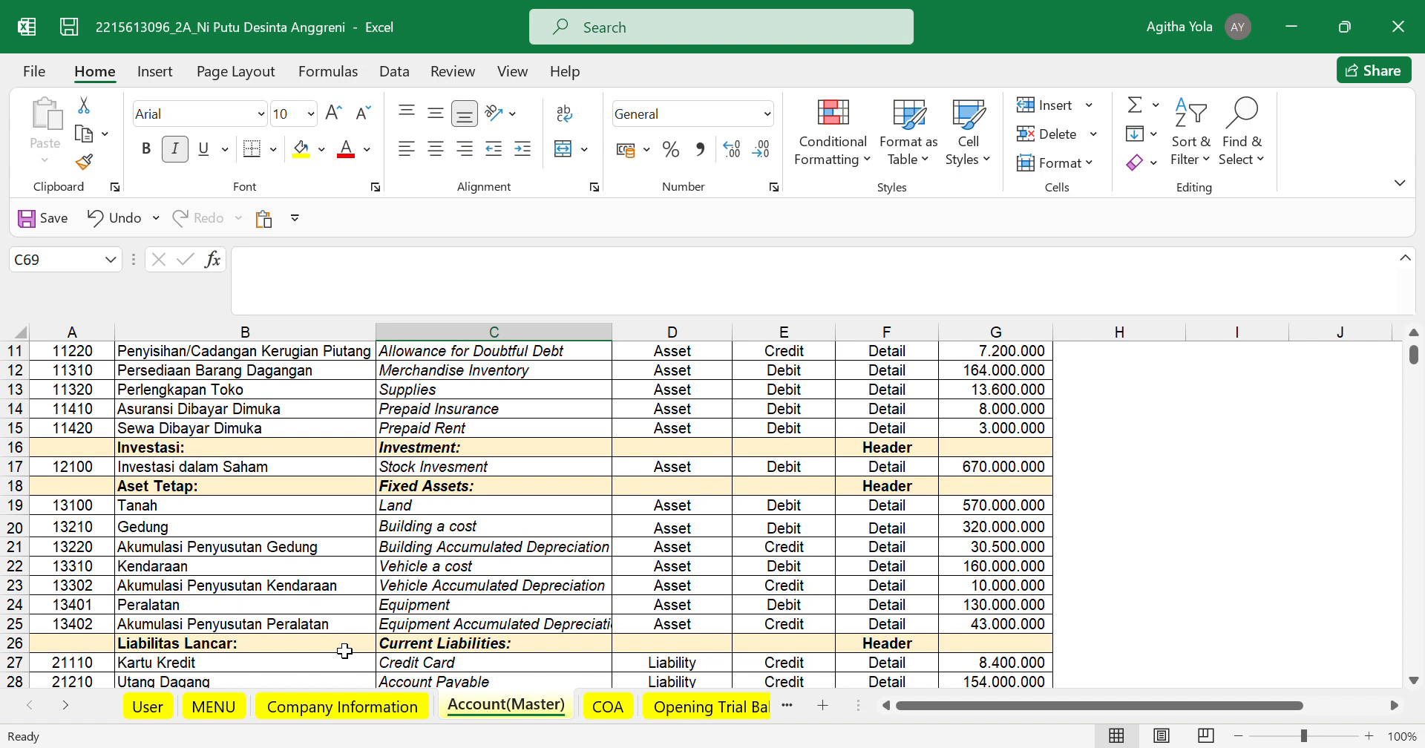
pyautogui.scroll(-4, 470, 673)
pyautogui.scroll(-1, 471, 673)
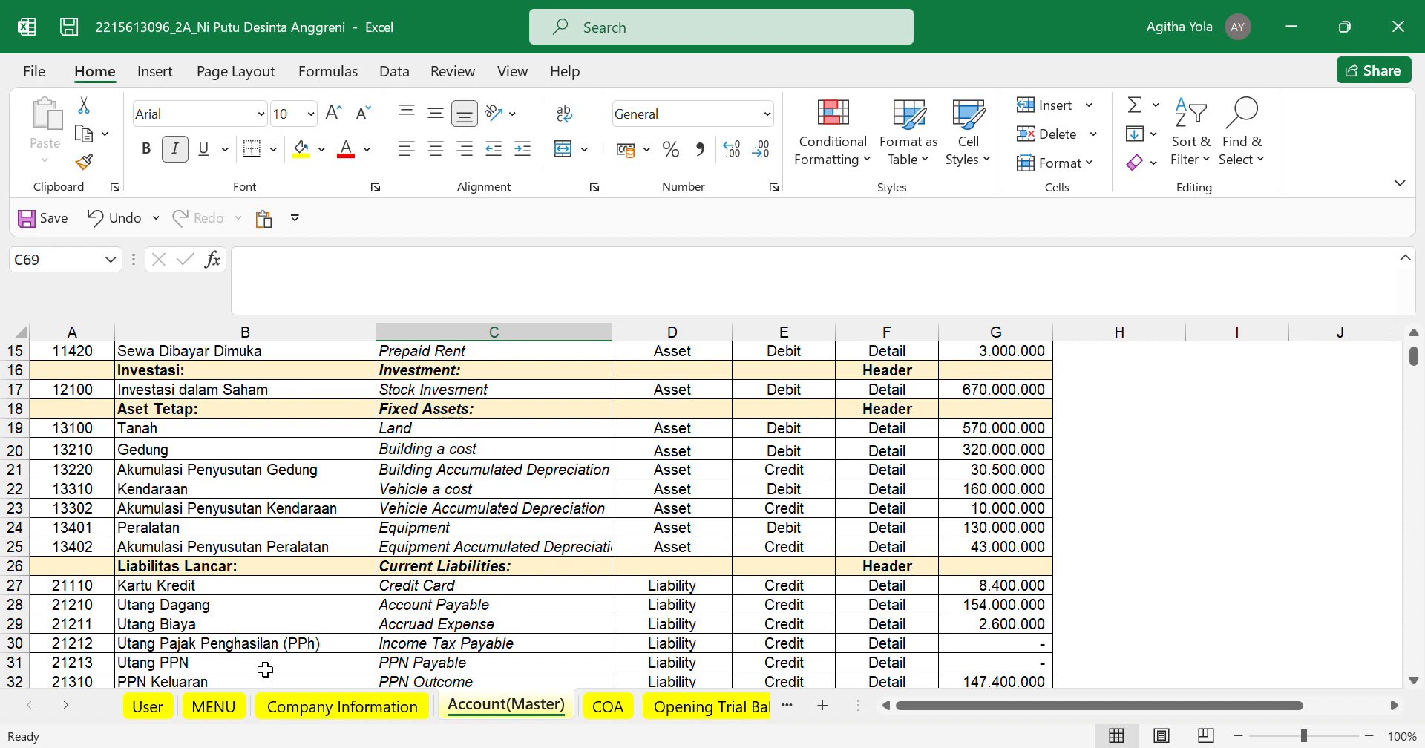
pyautogui.scroll(-1, 265, 669)
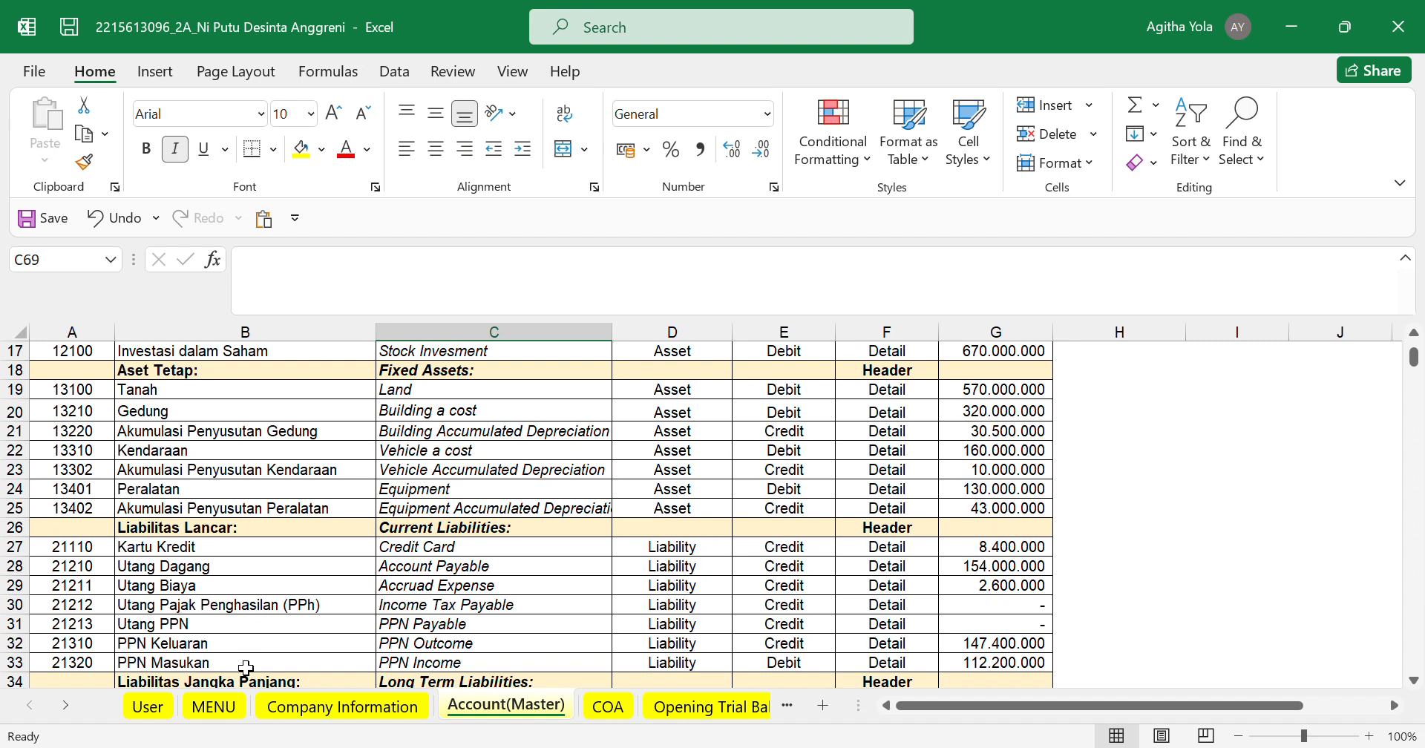
pyautogui.scroll(-1, 245, 668)
pyautogui.scroll(-1, 245, 669)
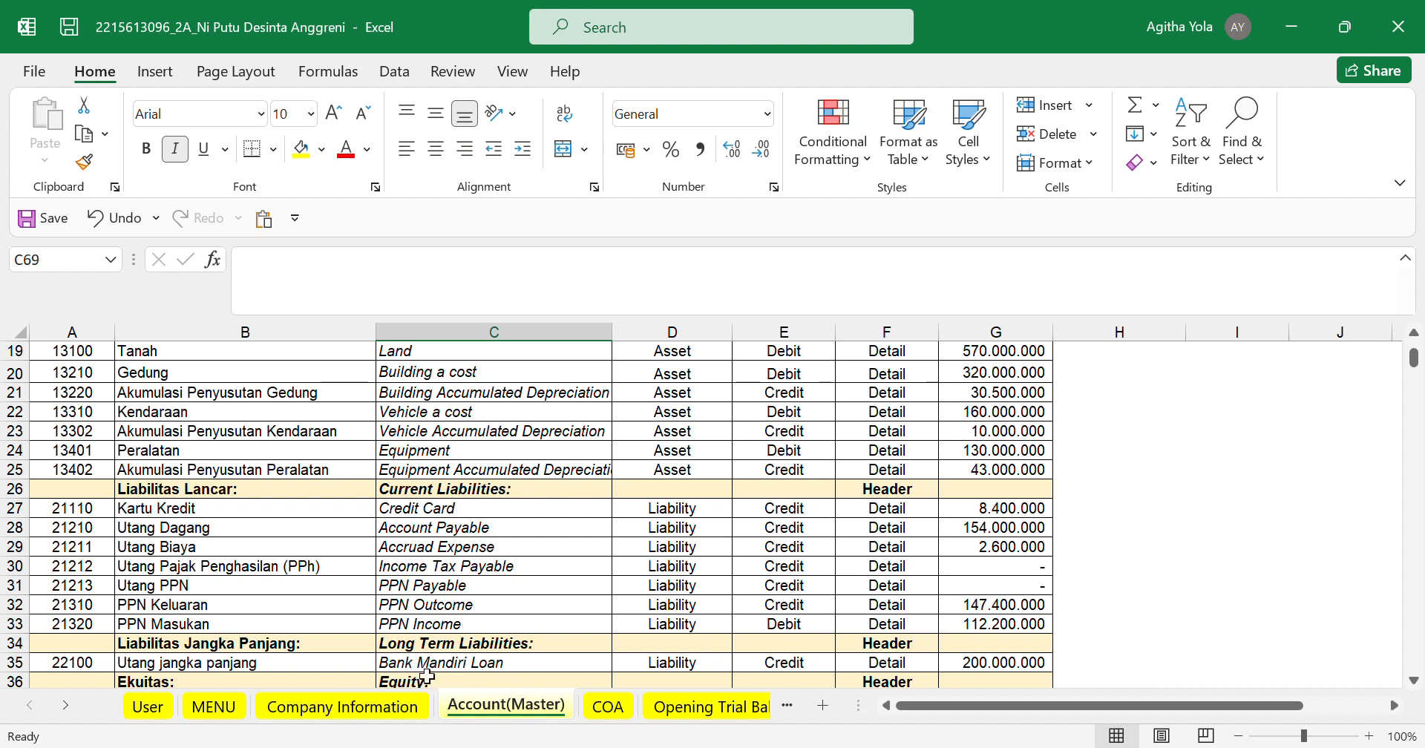
pyautogui.scroll(-1, 352, 661)
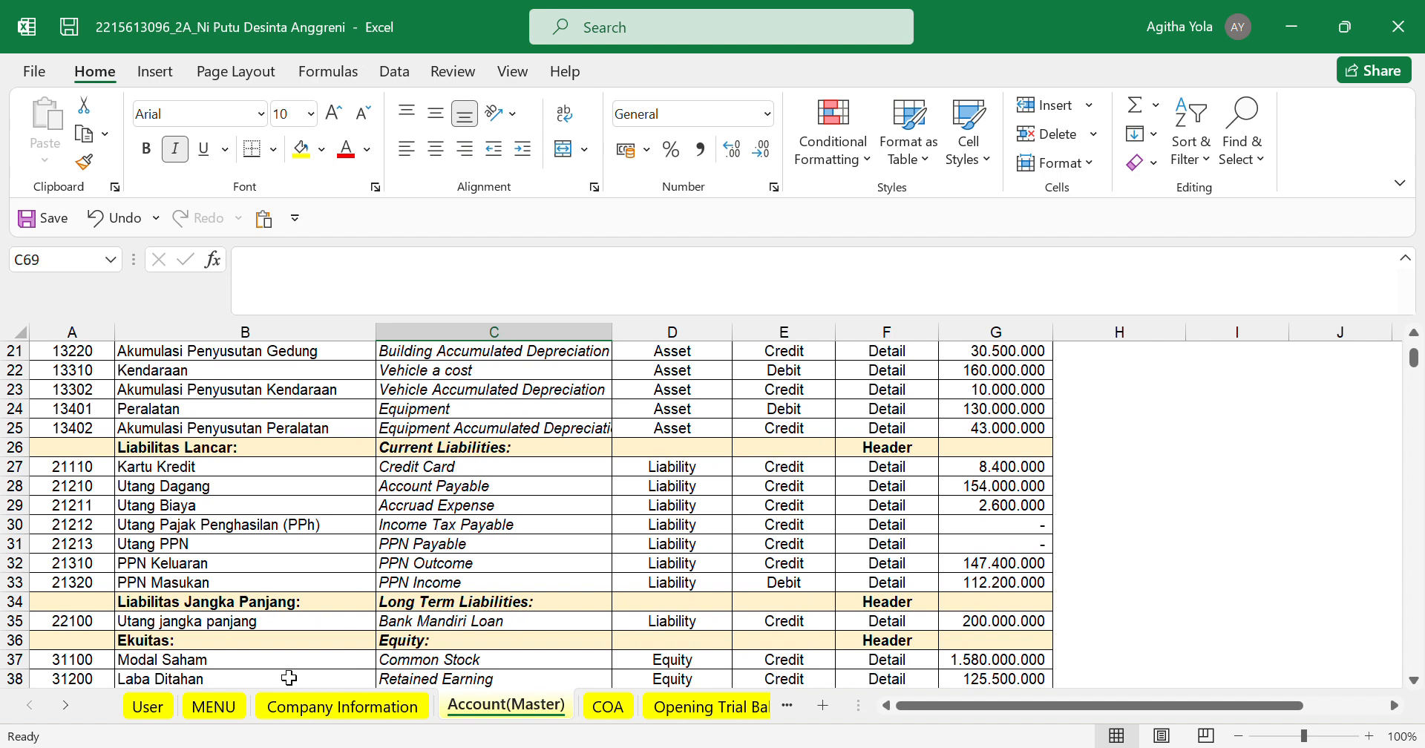
pyautogui.scroll(-1, 296, 686)
pyautogui.scroll(1, 296, 690)
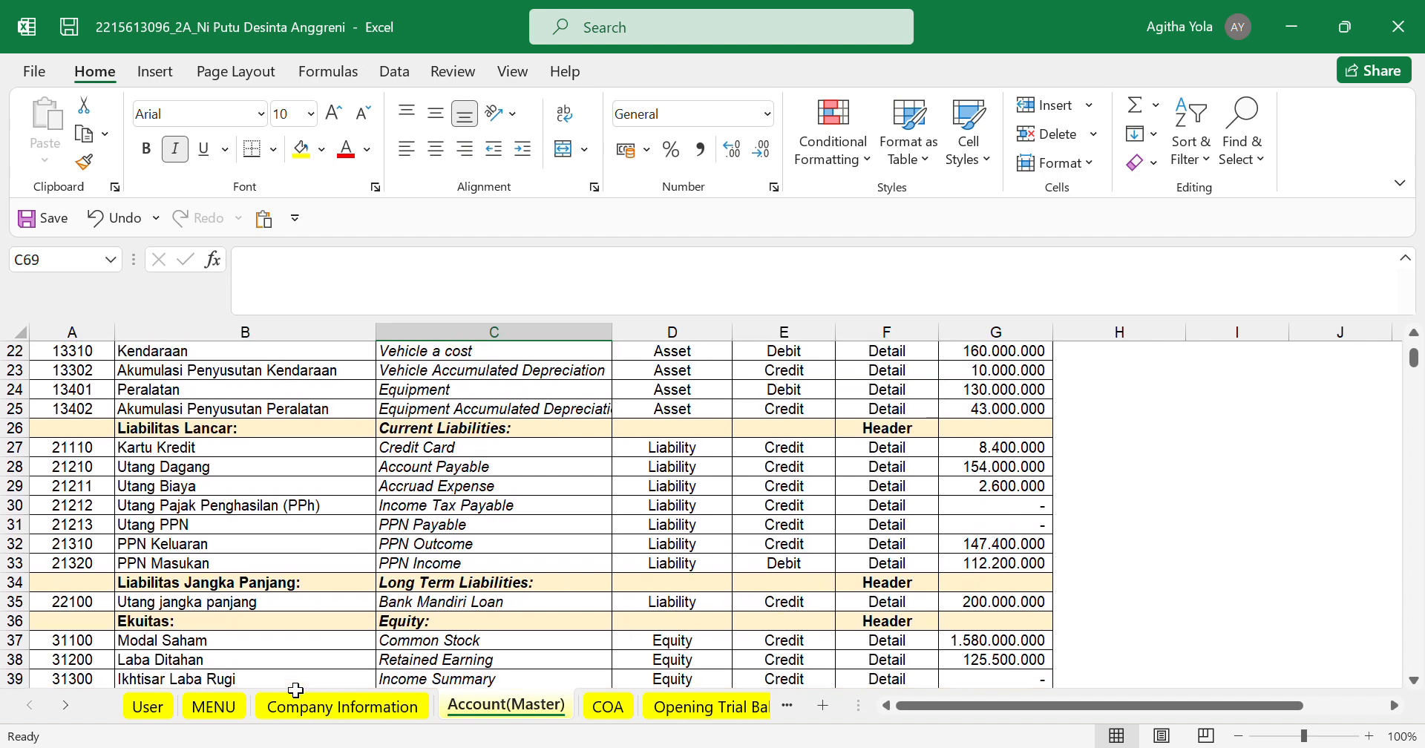
pyautogui.scroll(-1, 296, 690)
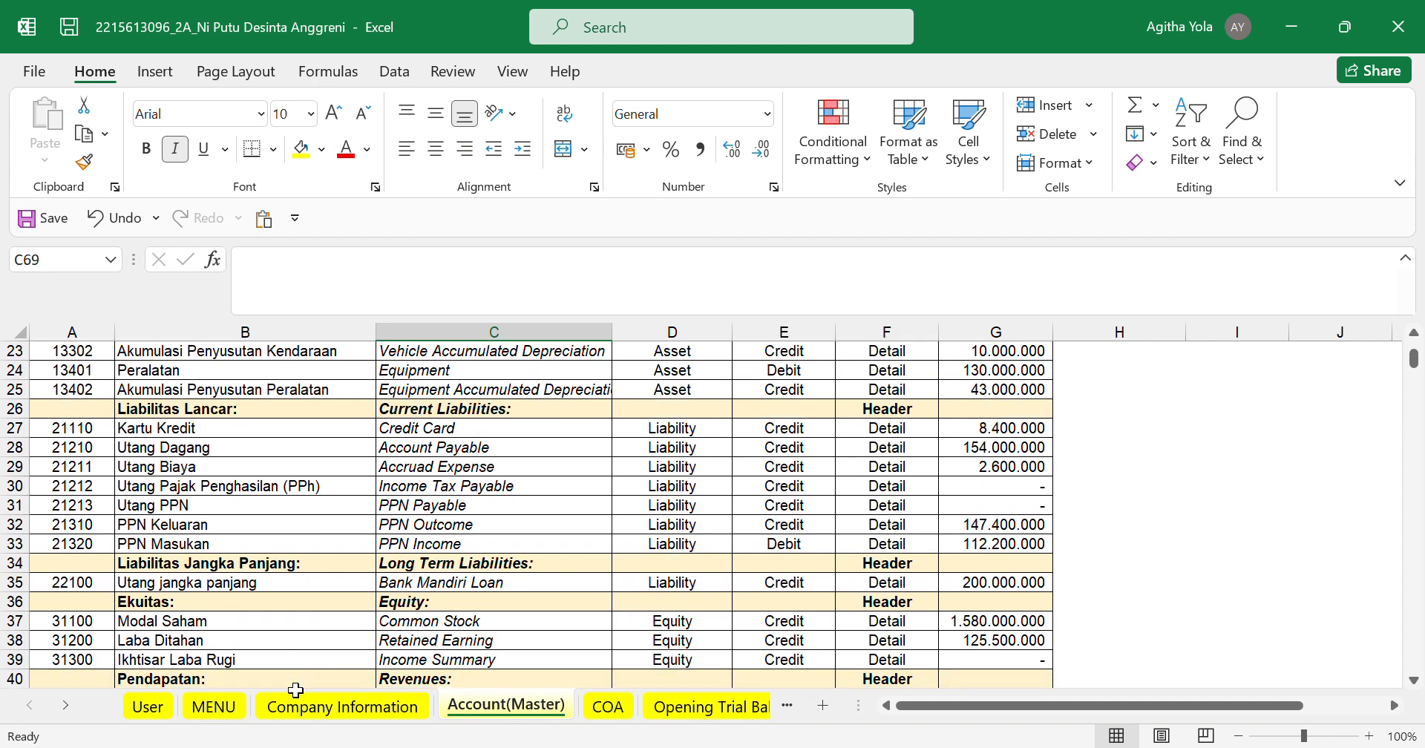
# - Return to the start of the account list and inspect the SALDO AWAL entry for Cash in Bank
pyautogui.scroll(7, 1022, 481)
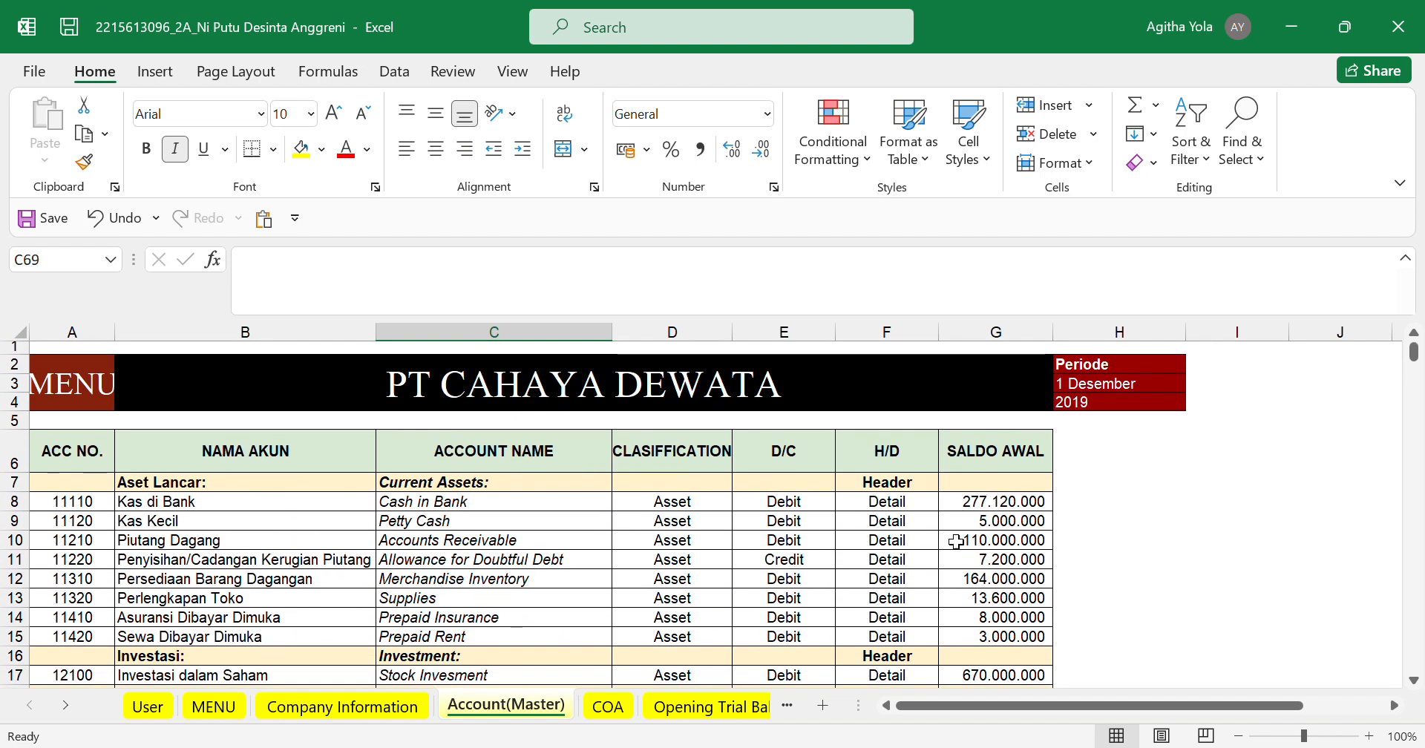
pyautogui.scroll(-2, 1021, 579)
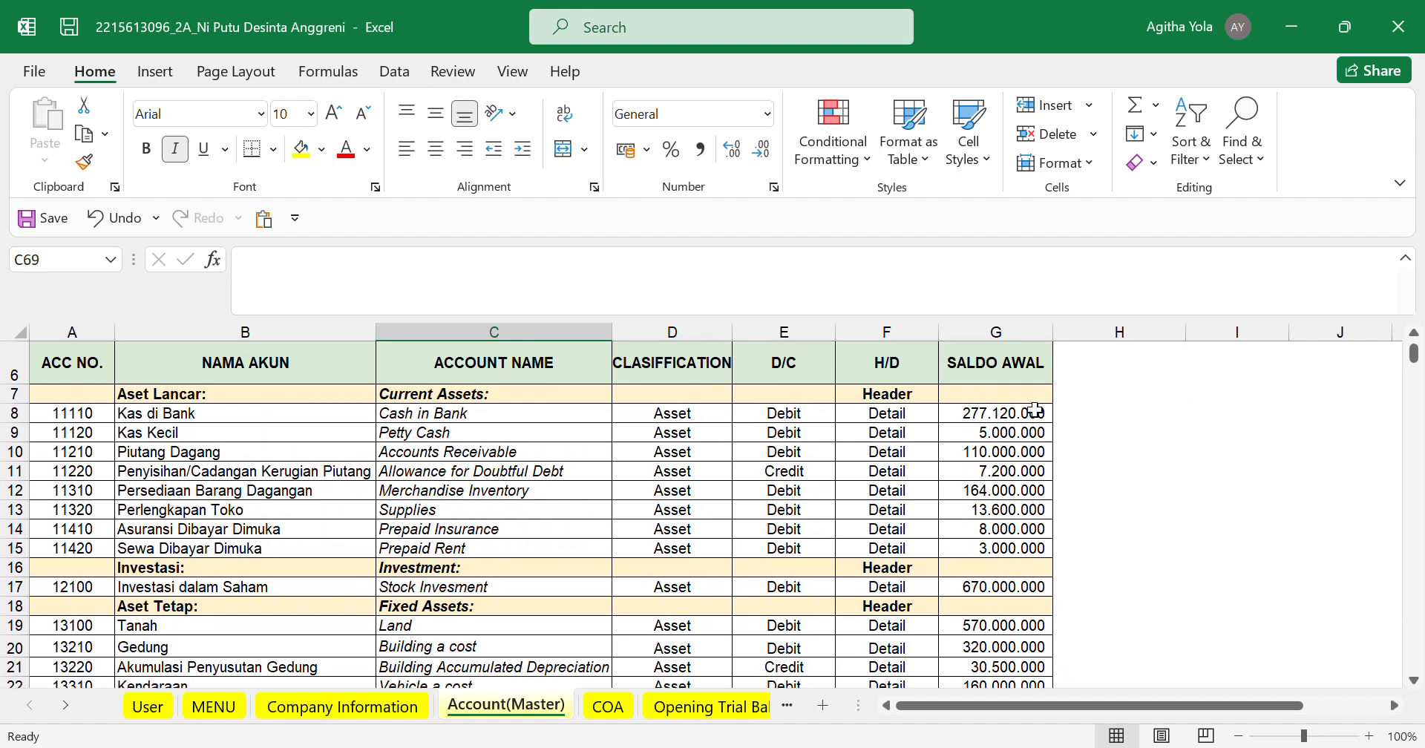
pyautogui.click(1006, 416)
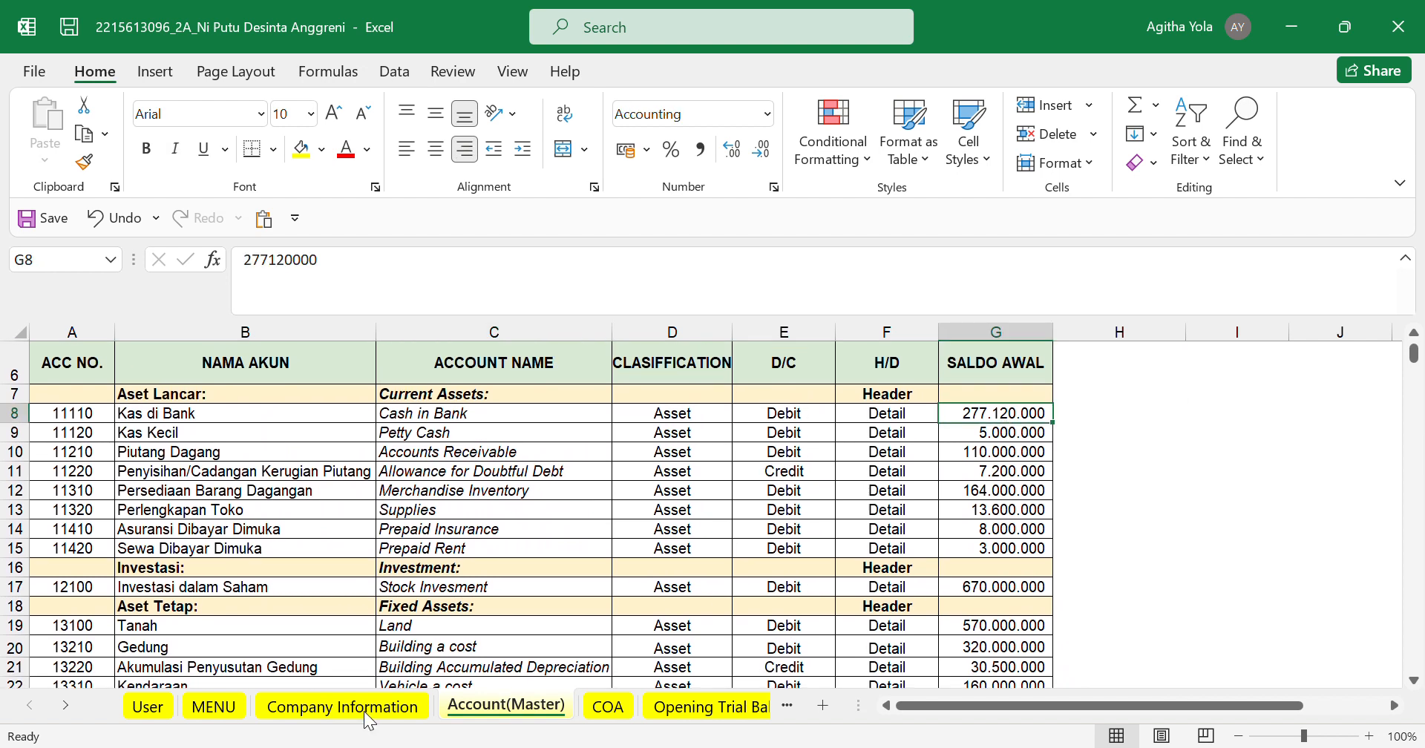
# - Open the COA sheet and inspect its debit and credit opening balances, including the Cash in Bank debit cell
pyautogui.click(608, 709)
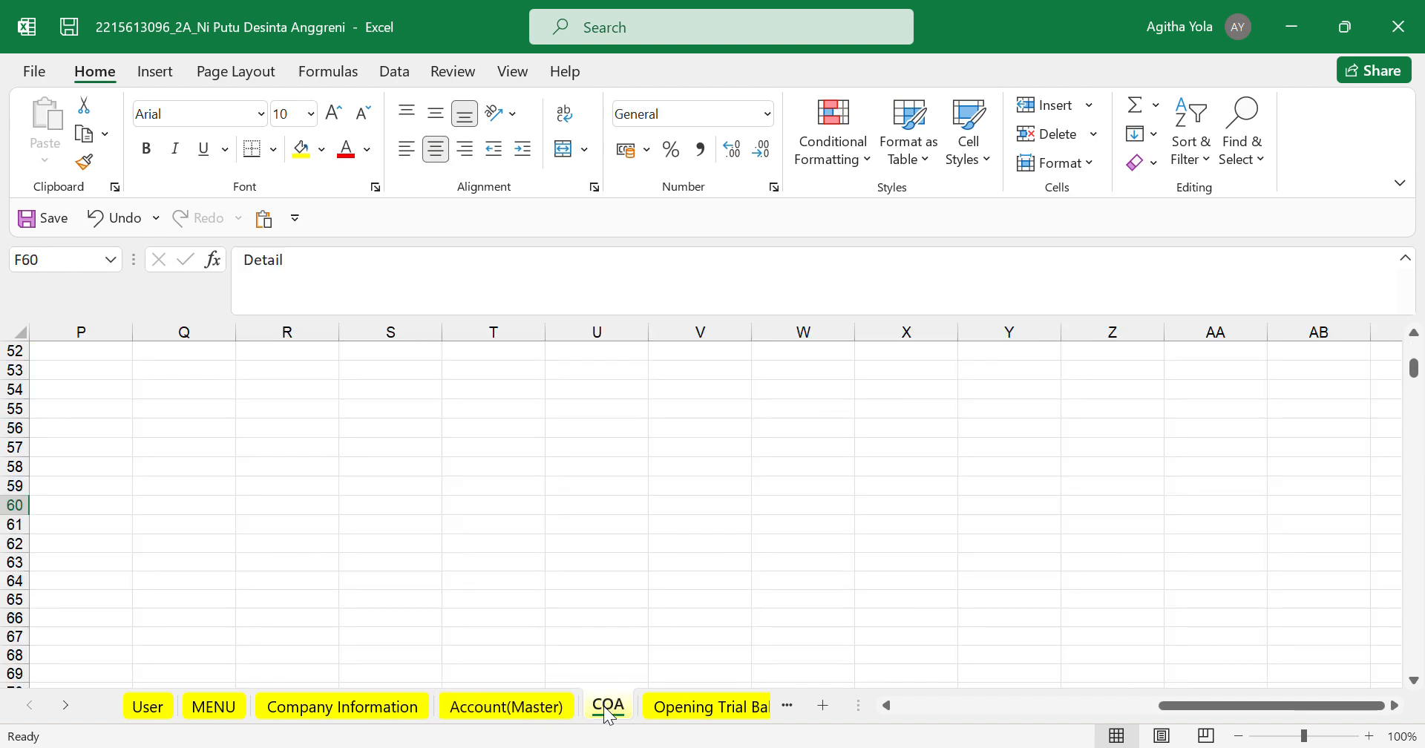
pyautogui.hscroll(-5, 117, 384)
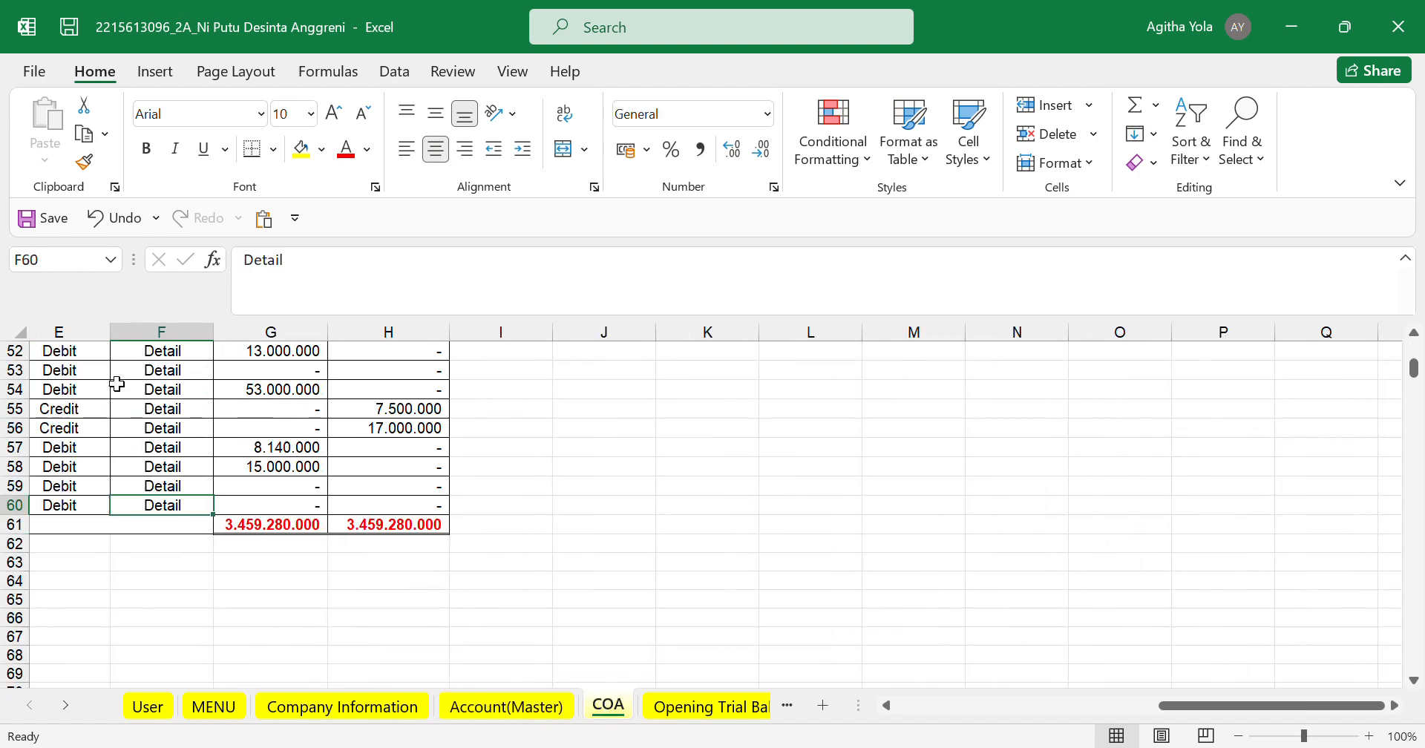
pyautogui.scroll(17, 117, 384)
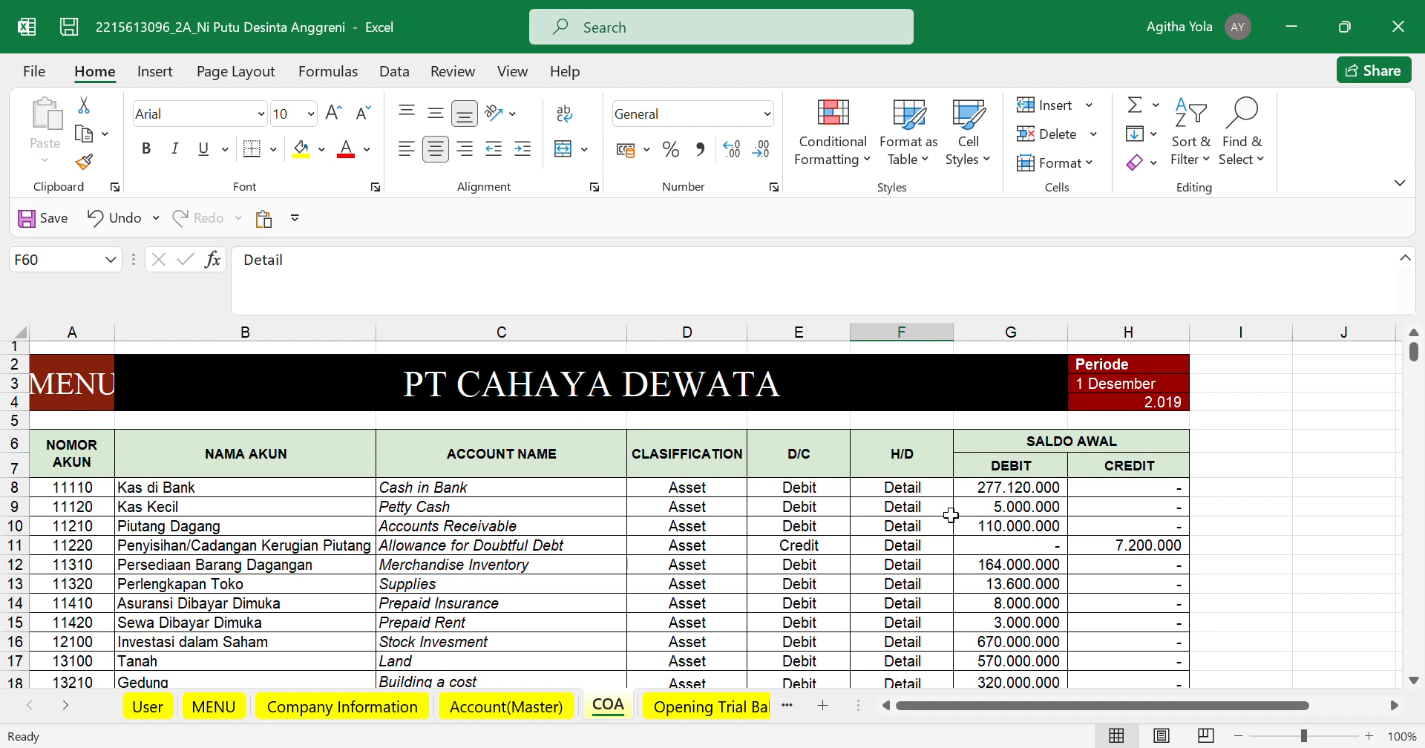
pyautogui.click(1053, 493)
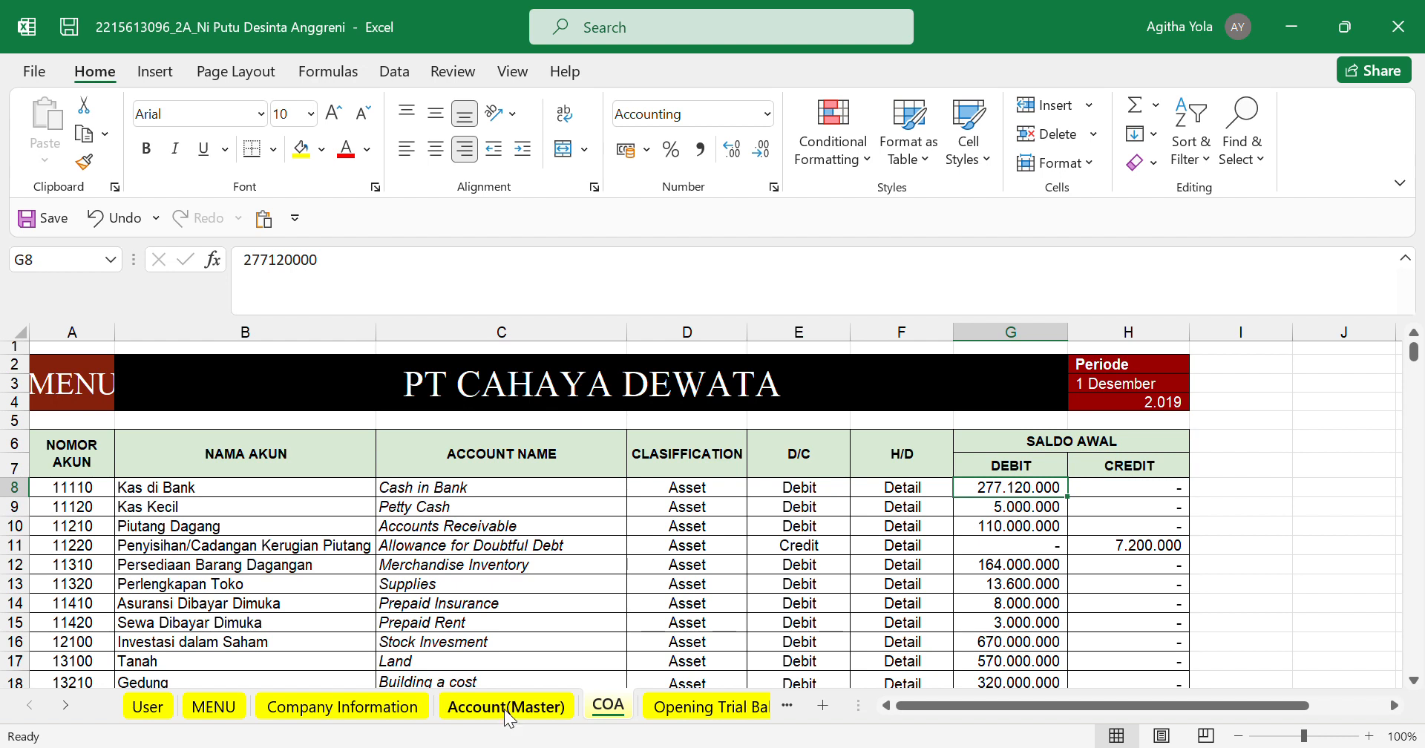
pyautogui.scroll(-1, 492, 611)
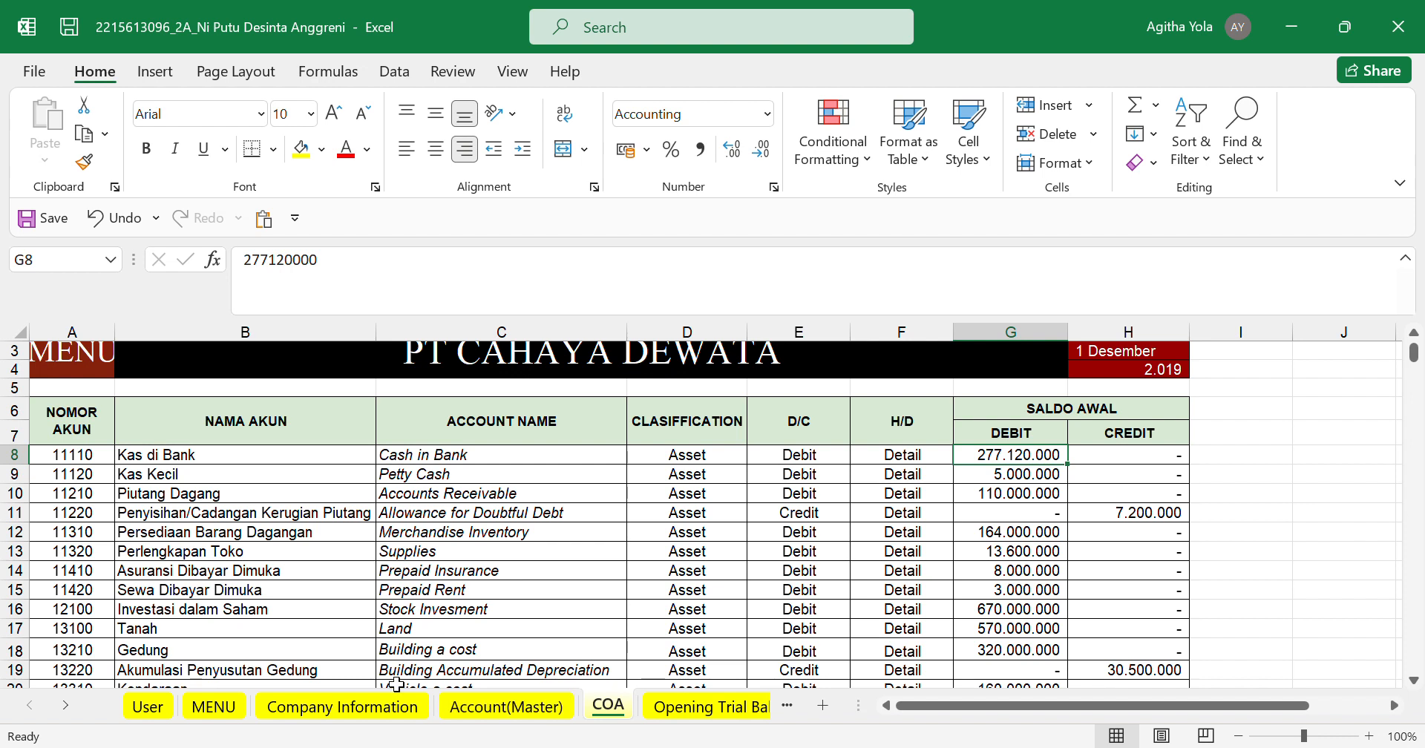
# - Open the Opening Trial Balance sheet and review its accounts and debit and credit balances from the header to the AMOUNT row
pyautogui.click(649, 706)
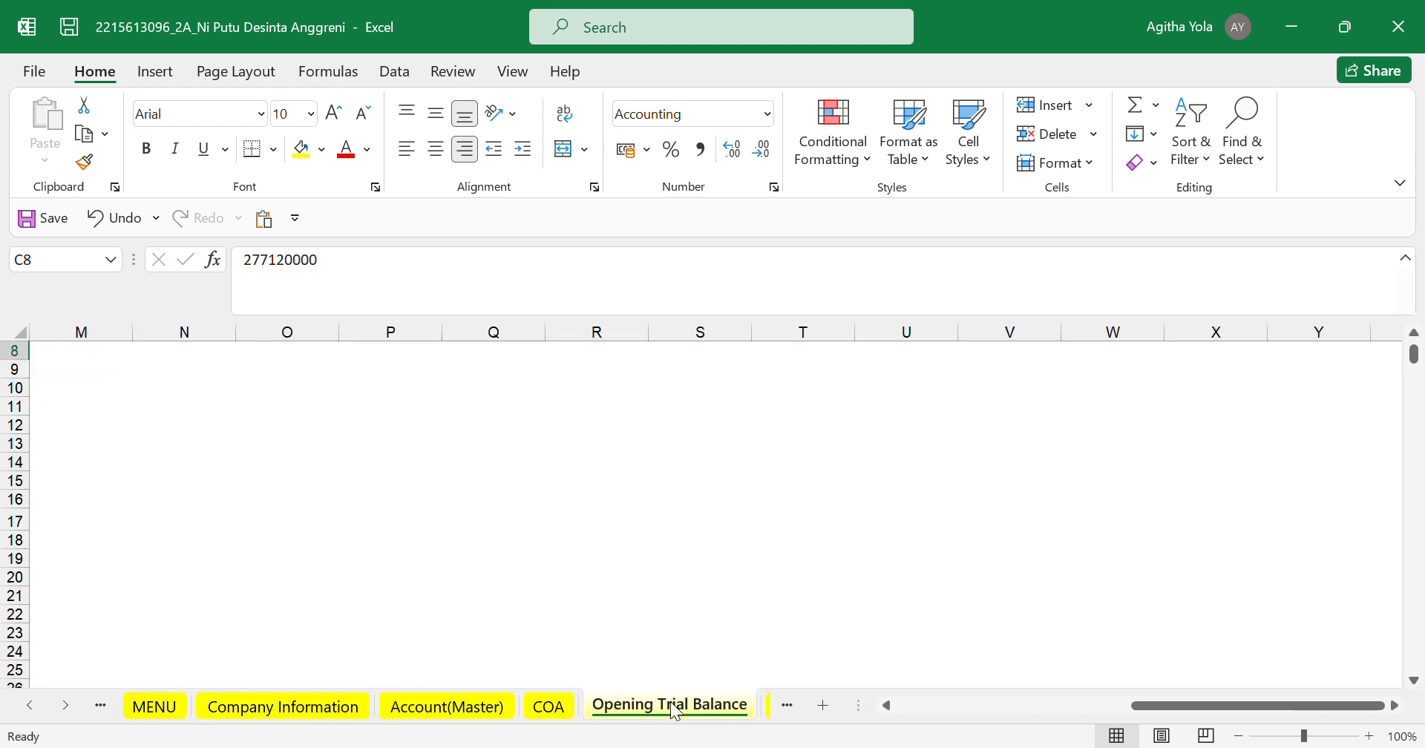
pyautogui.hscroll(-10, 423, 534)
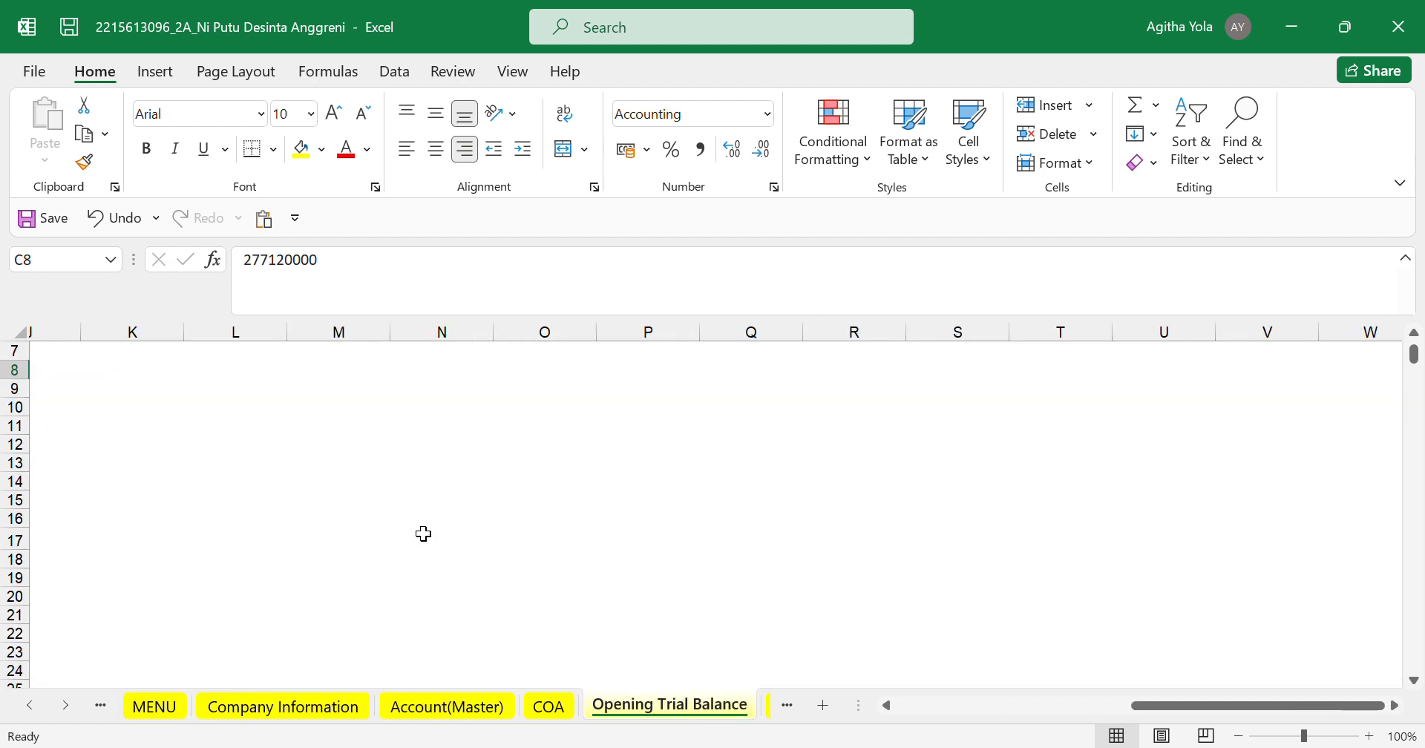
pyautogui.hscroll(-2, 423, 535)
pyautogui.scroll(3, 423, 534)
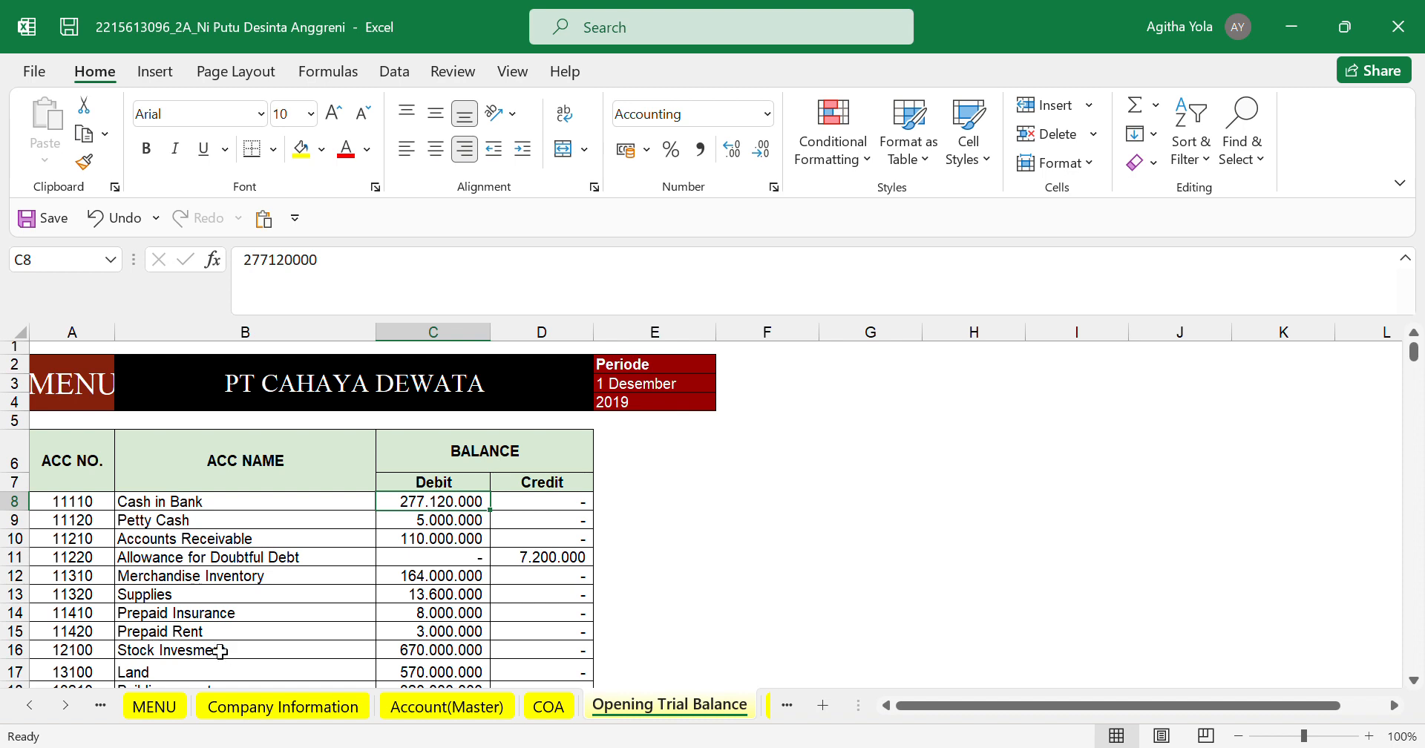
pyautogui.scroll(-2, 220, 652)
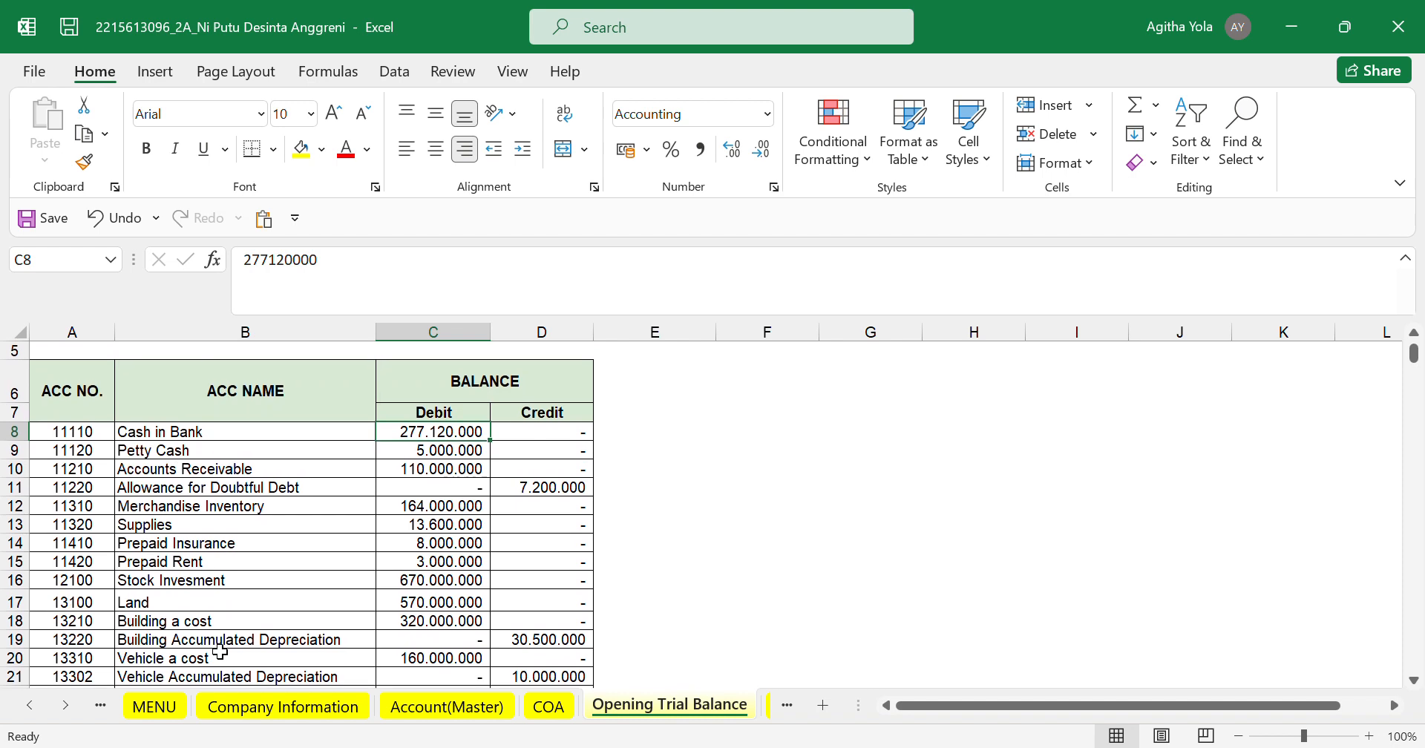
pyautogui.scroll(-1, 221, 652)
pyautogui.scroll(-2, 221, 652)
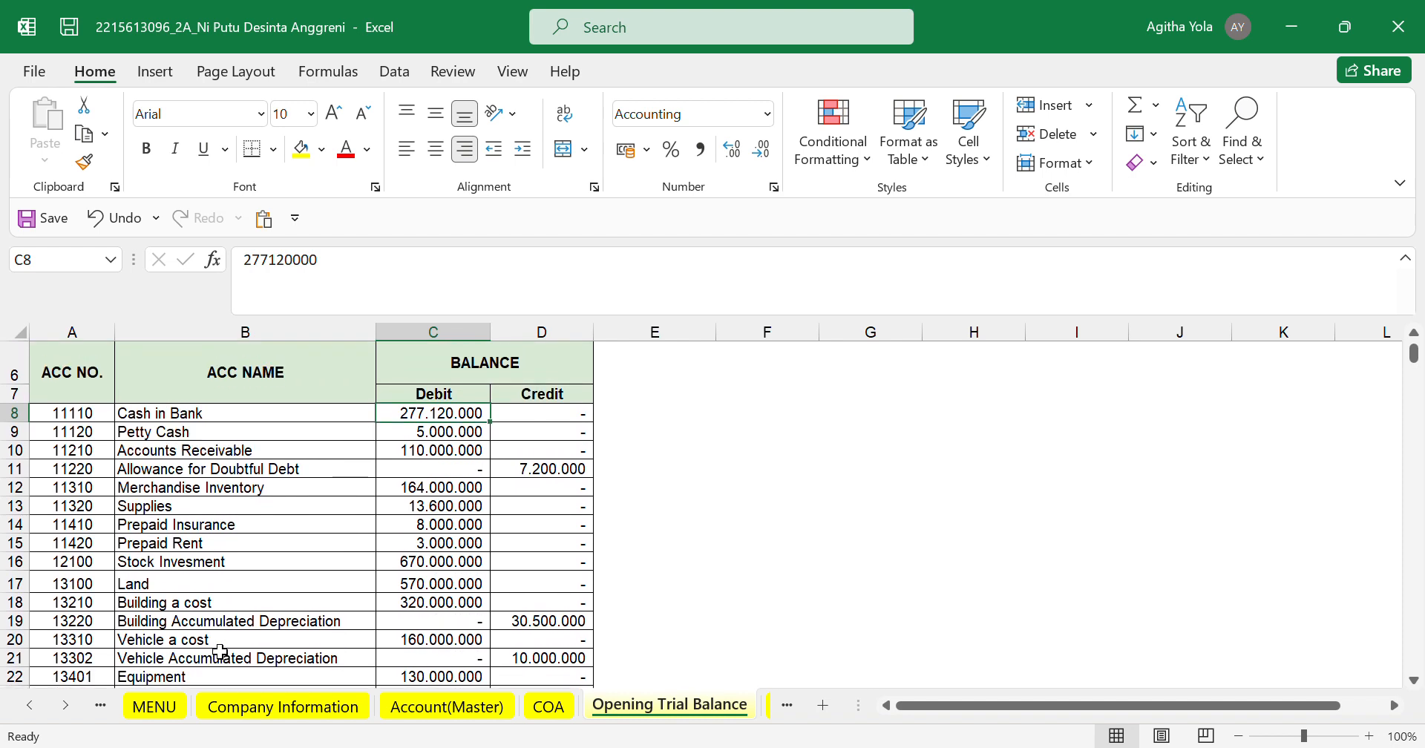
pyautogui.scroll(-1, 221, 652)
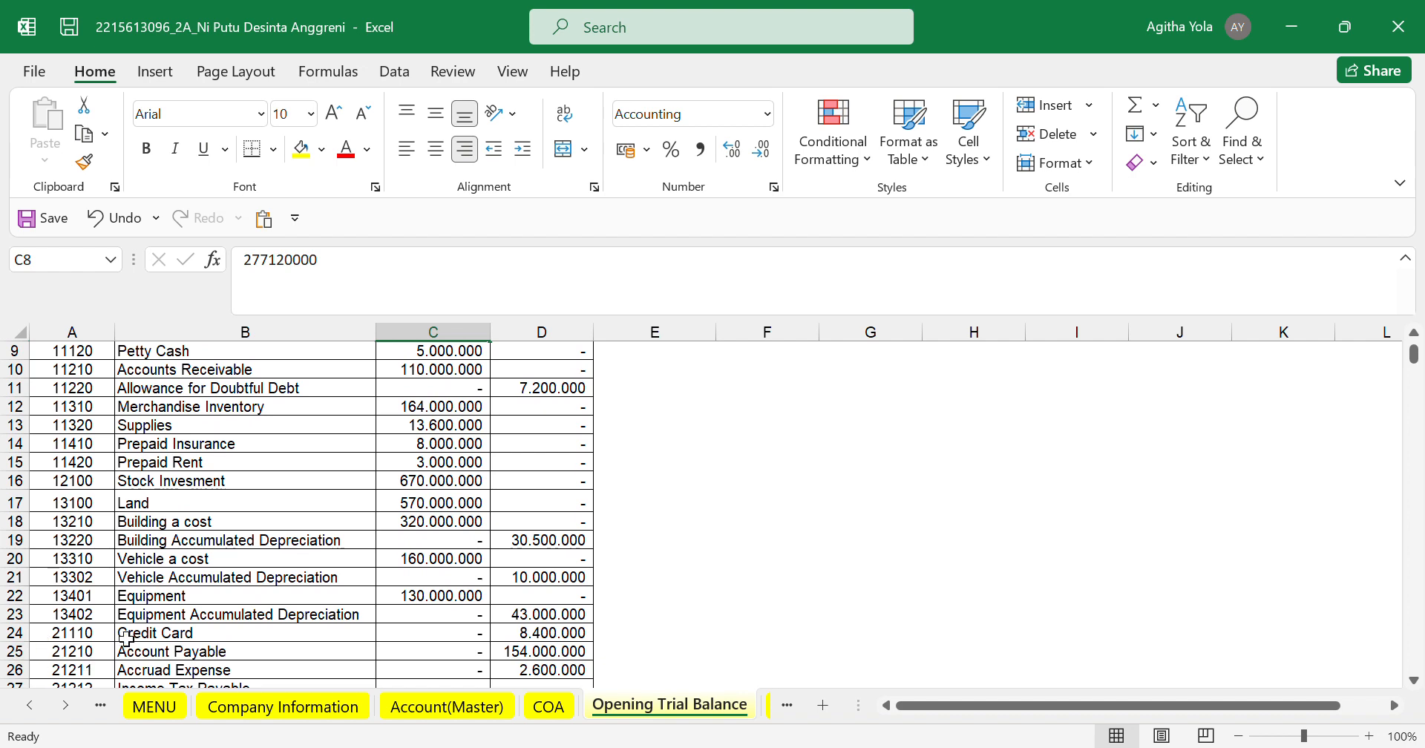
pyautogui.scroll(-4, 126, 637)
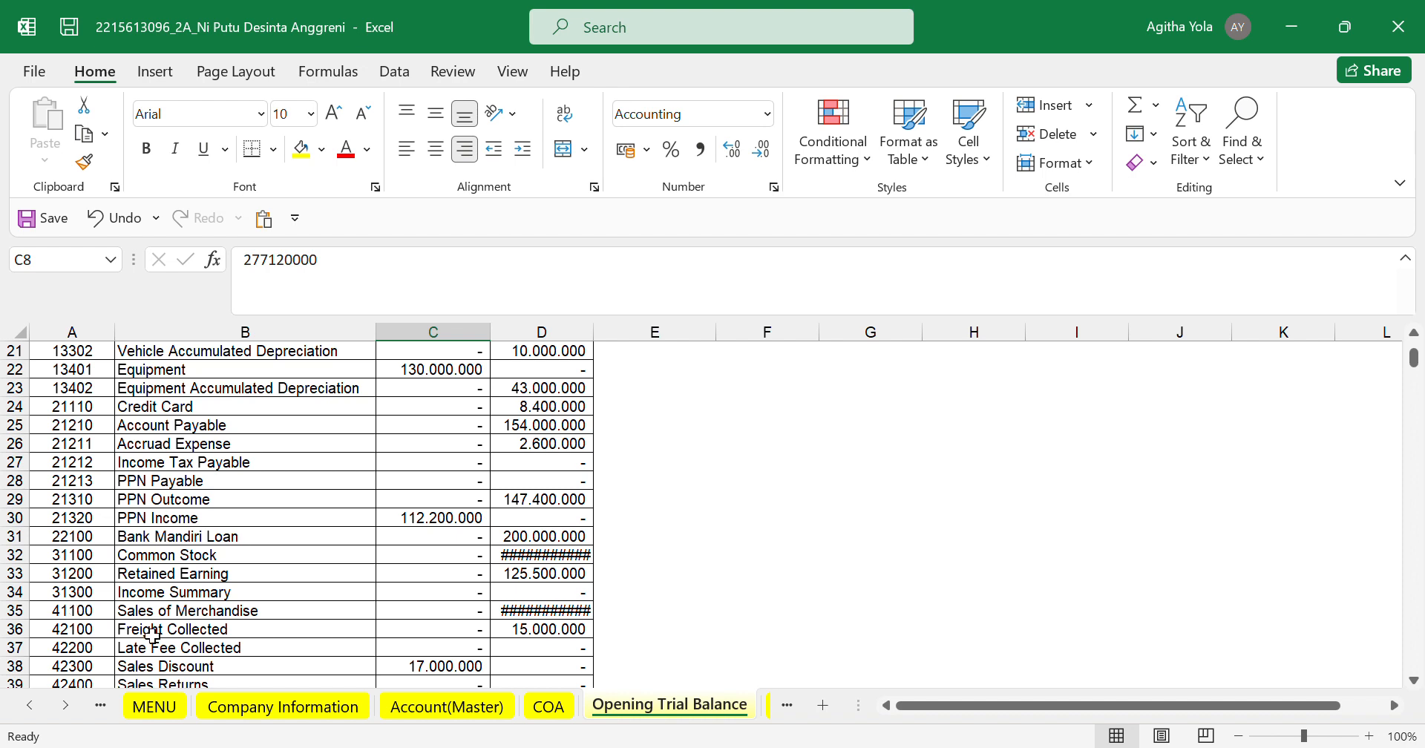
pyautogui.scroll(-2, 150, 643)
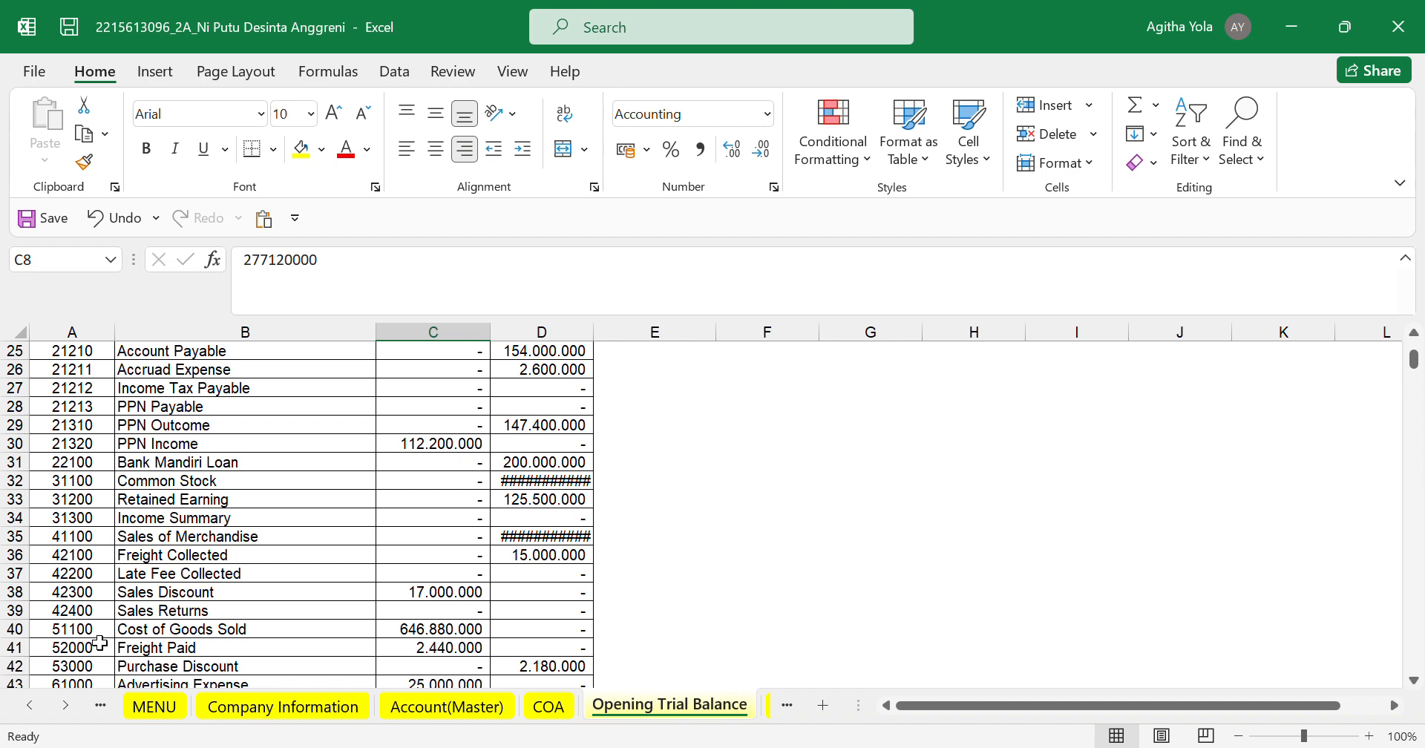
pyautogui.scroll(-2, 100, 643)
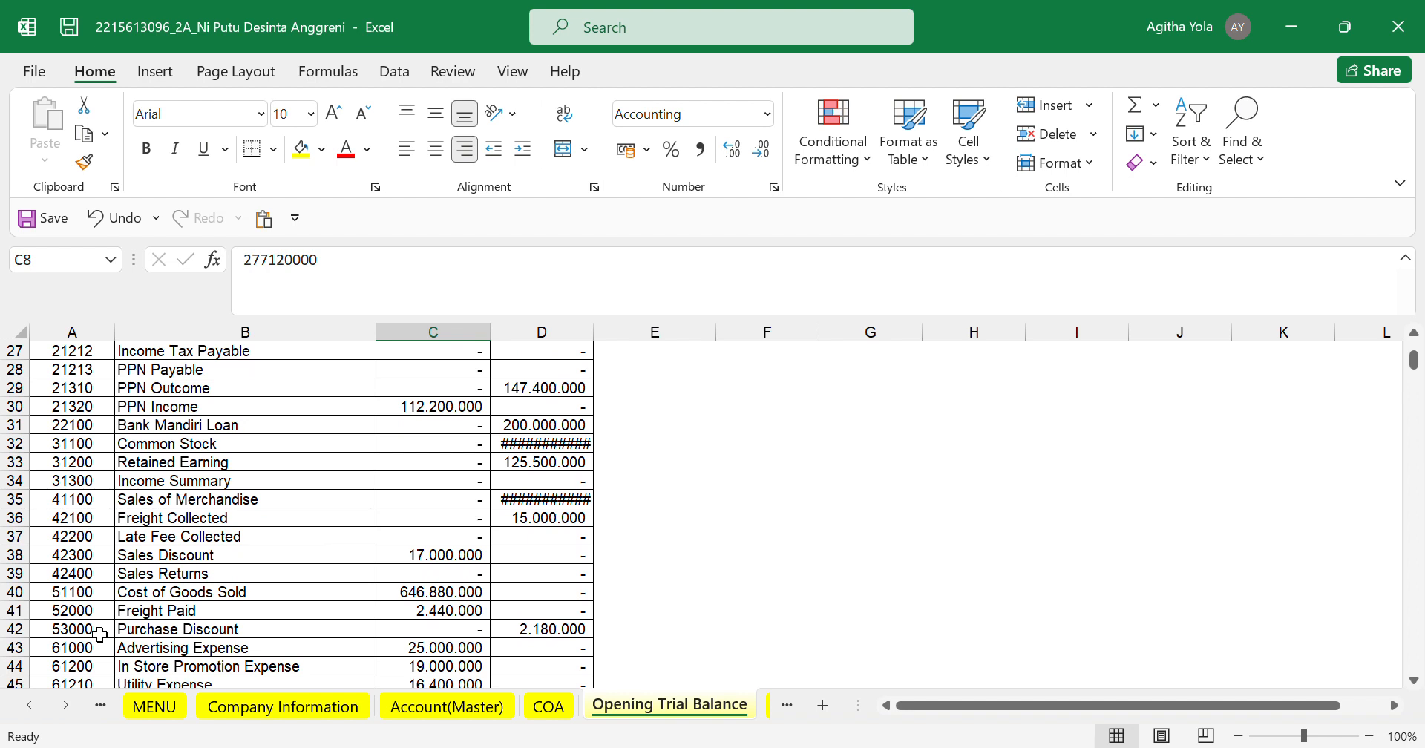
pyautogui.scroll(-3, 111, 640)
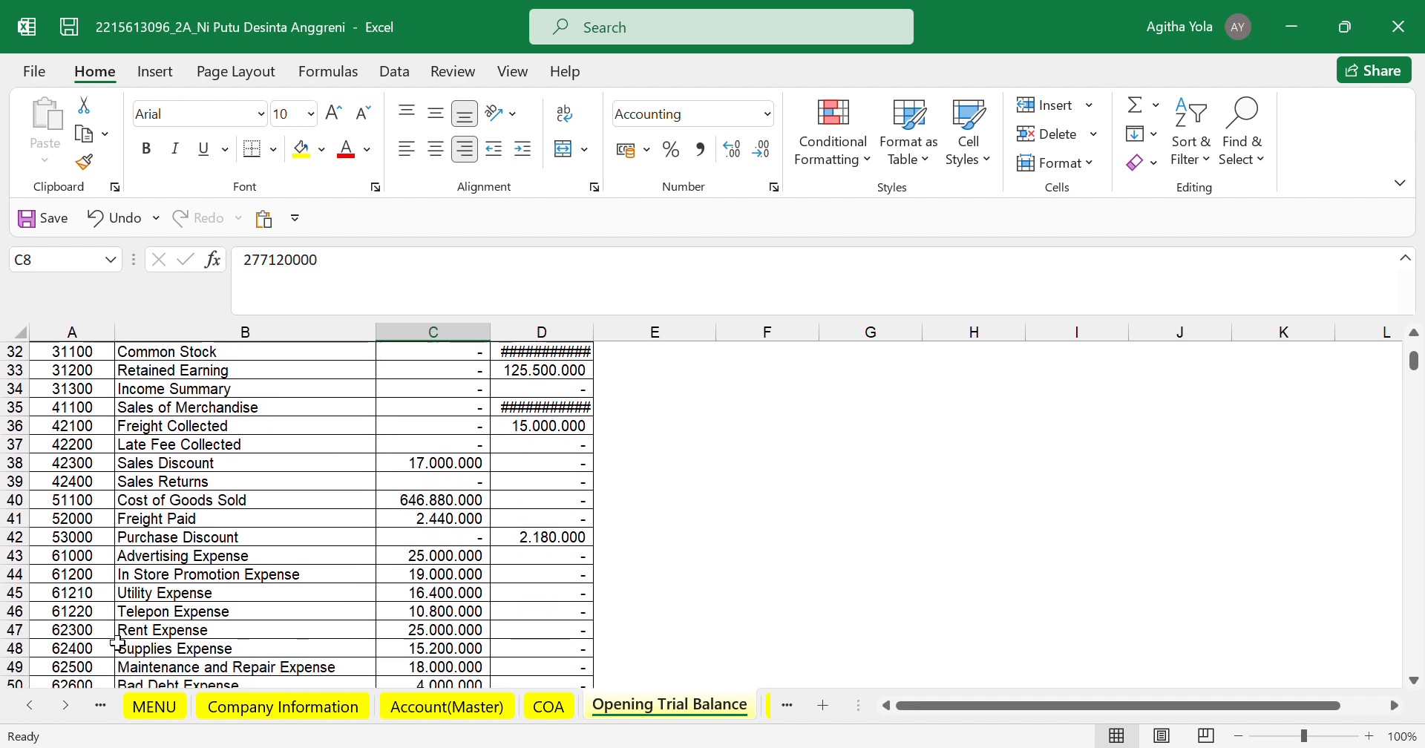
pyautogui.scroll(-2, 117, 643)
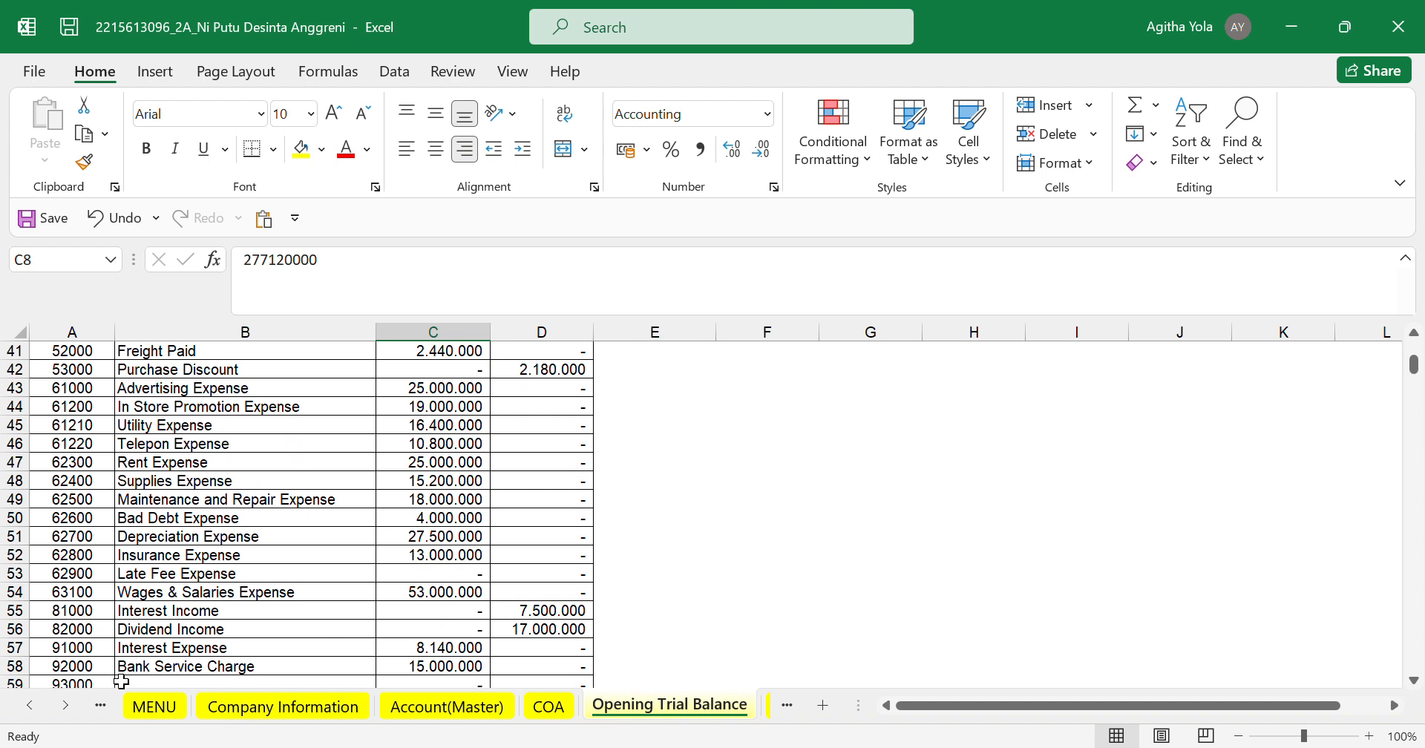
pyautogui.scroll(-1, 136, 659)
pyautogui.scroll(-1, 137, 658)
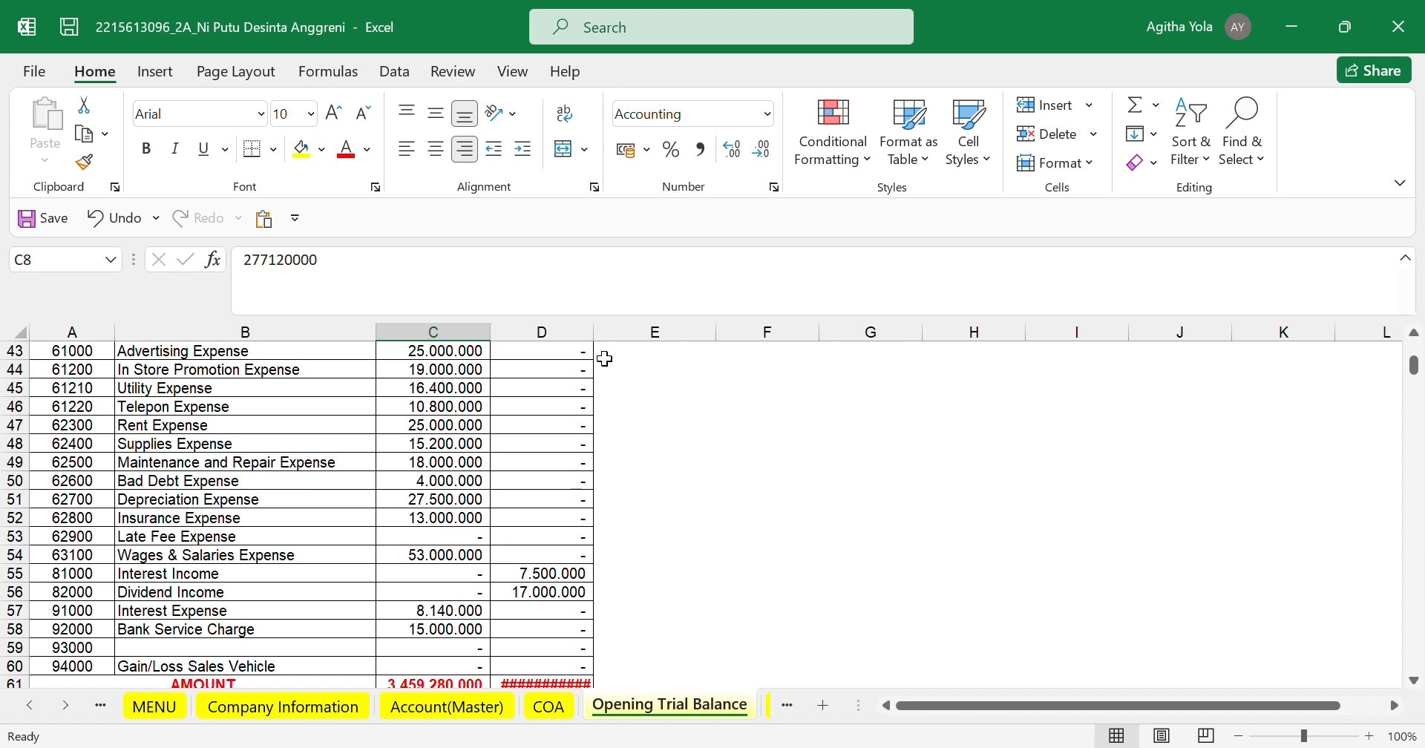
# - Widen the Credit column D on the Opening Trial Balance sheet so its large amounts fit
pyautogui.moveTo(602, 343); pyautogui.dragTo(629, 349)
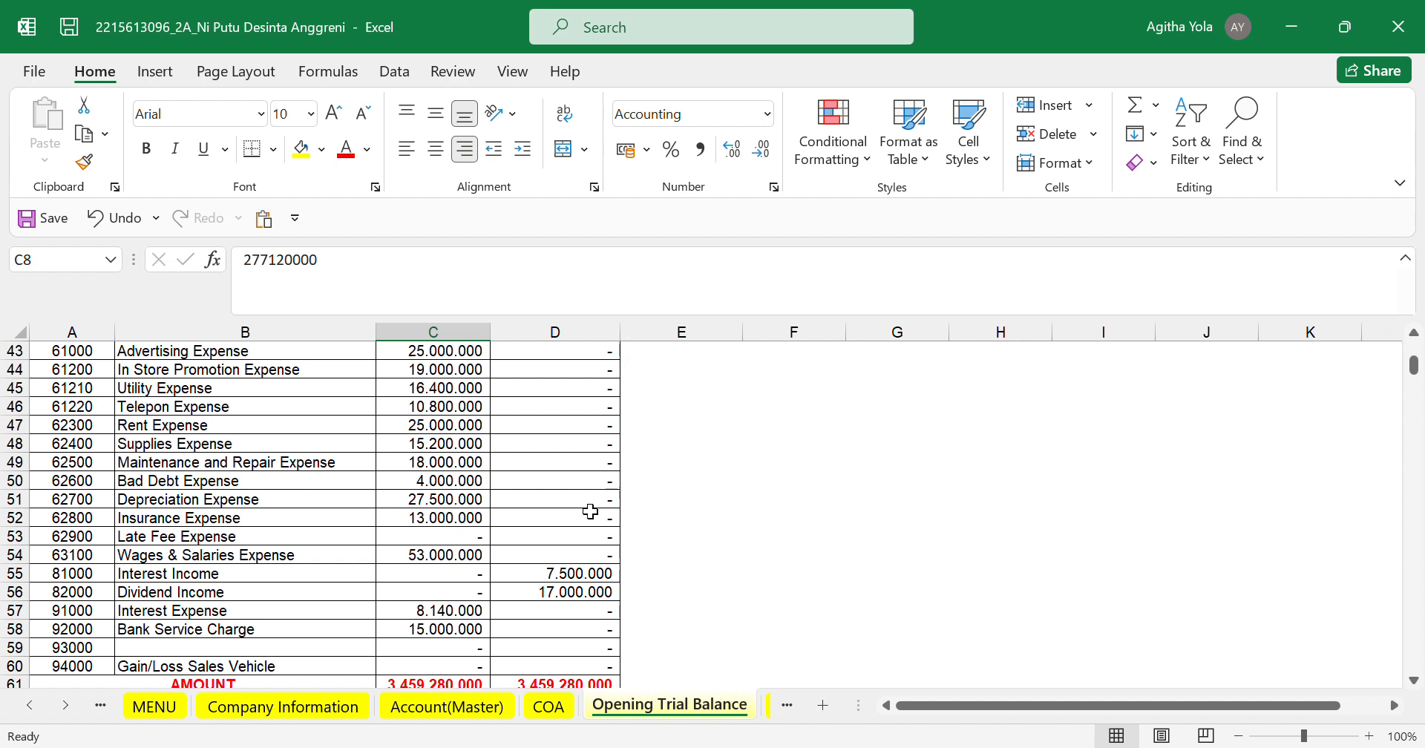
pyautogui.scroll(2, 576, 462)
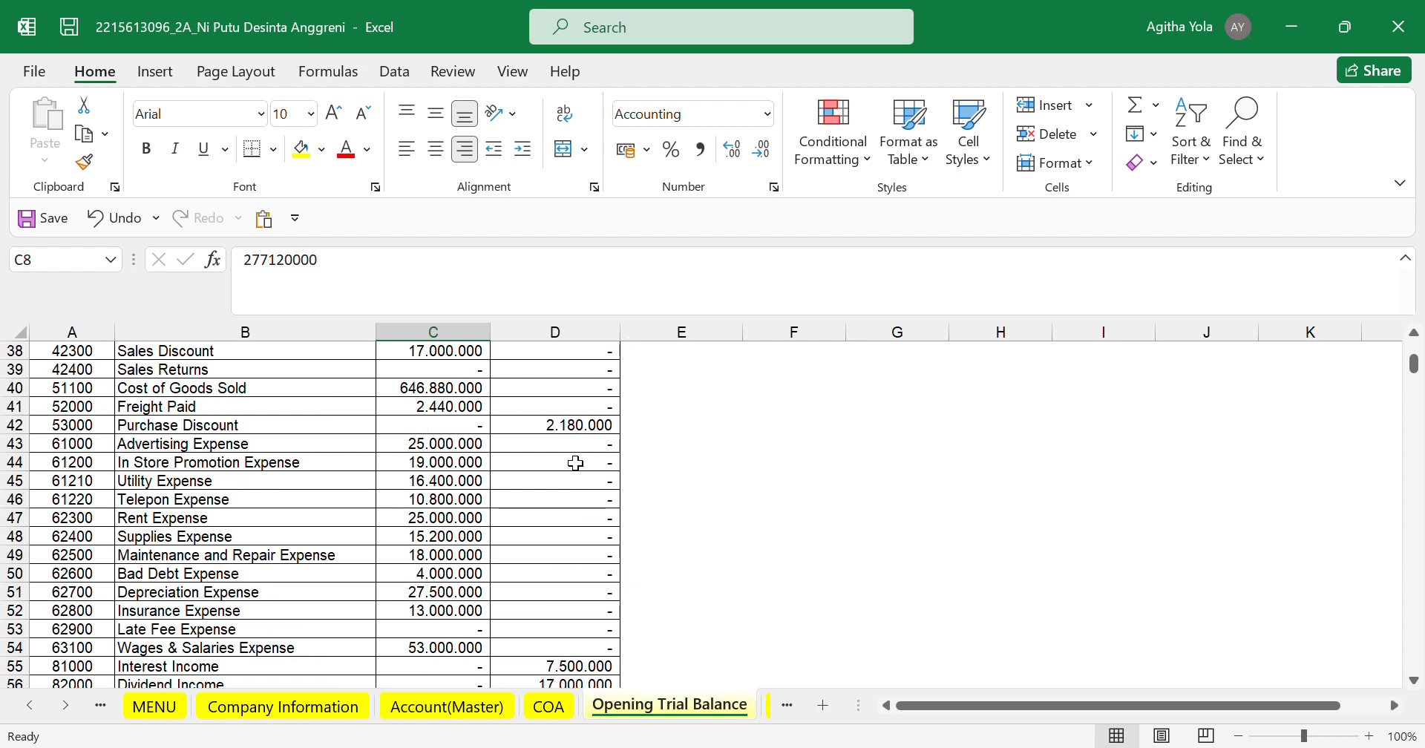
# - Open the Vendor sheet and inspect PT Asokasati's payment terms and beginning balance, plus the AMOUNT total's formula
pyautogui.scroll(3, 576, 463)
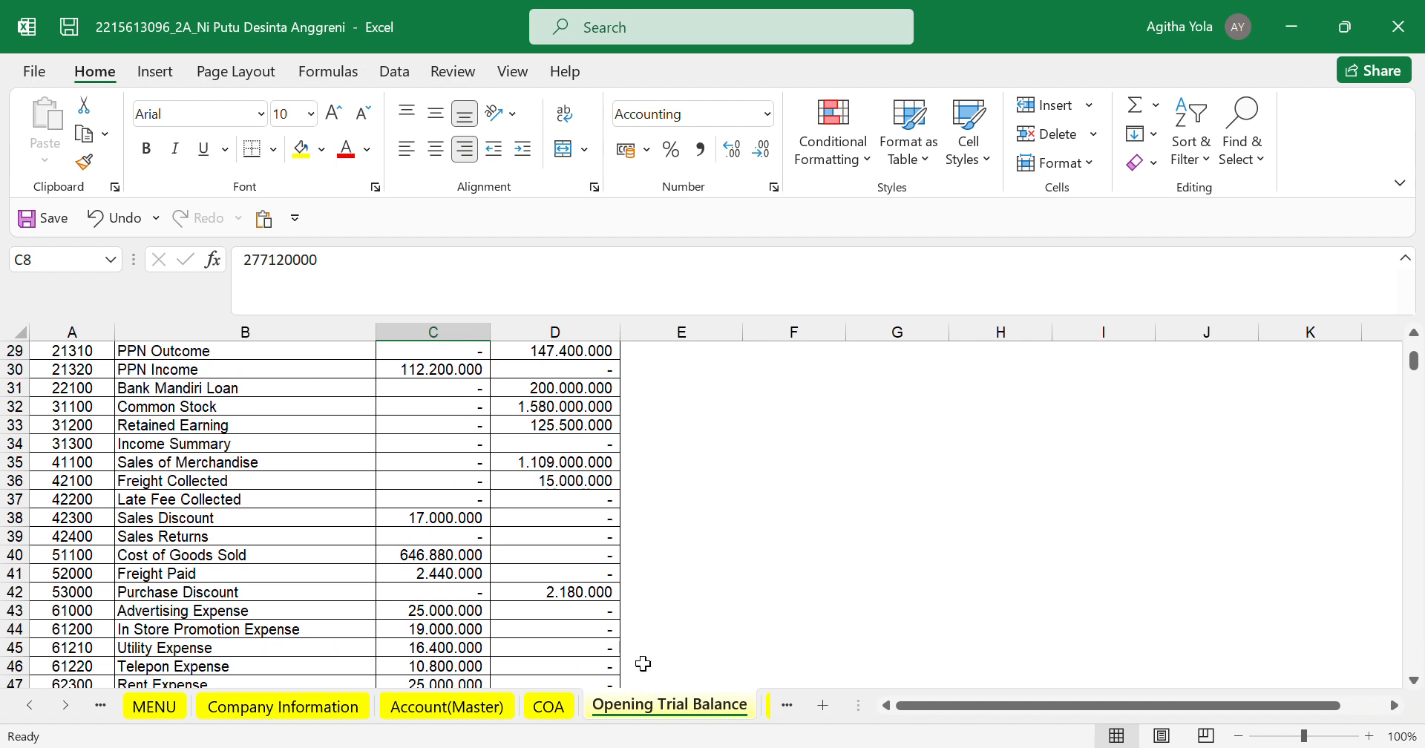
pyautogui.scroll(-1, 736, 711)
pyautogui.click(729, 708)
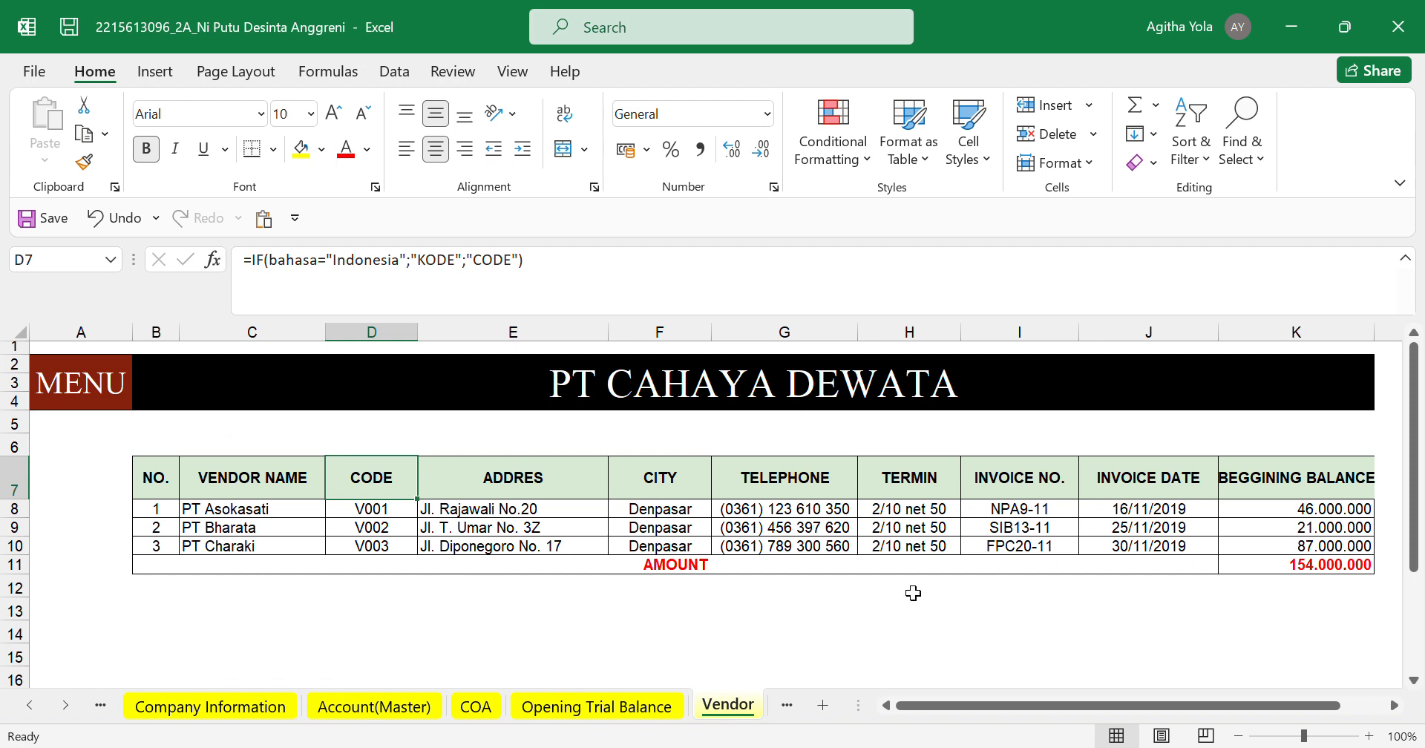
pyautogui.click(941, 514)
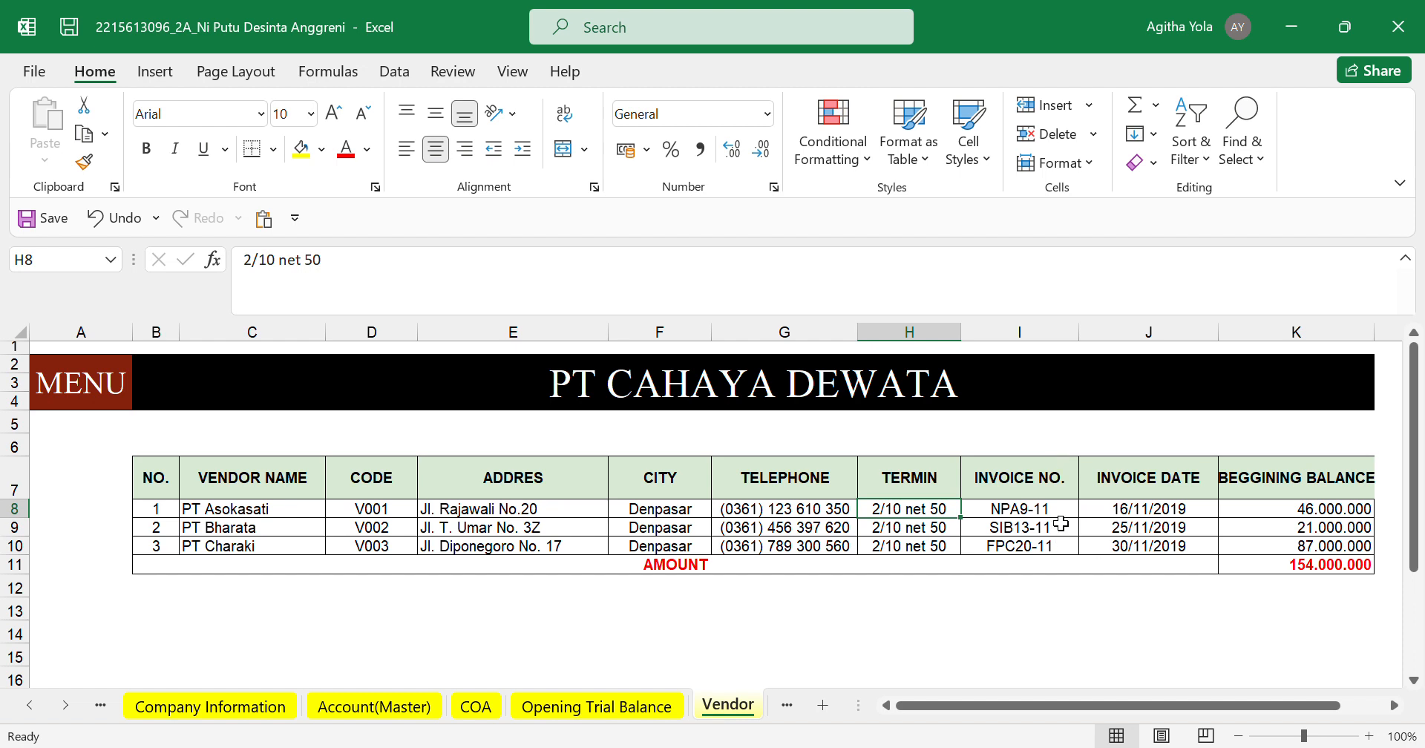
pyautogui.click(1346, 515)
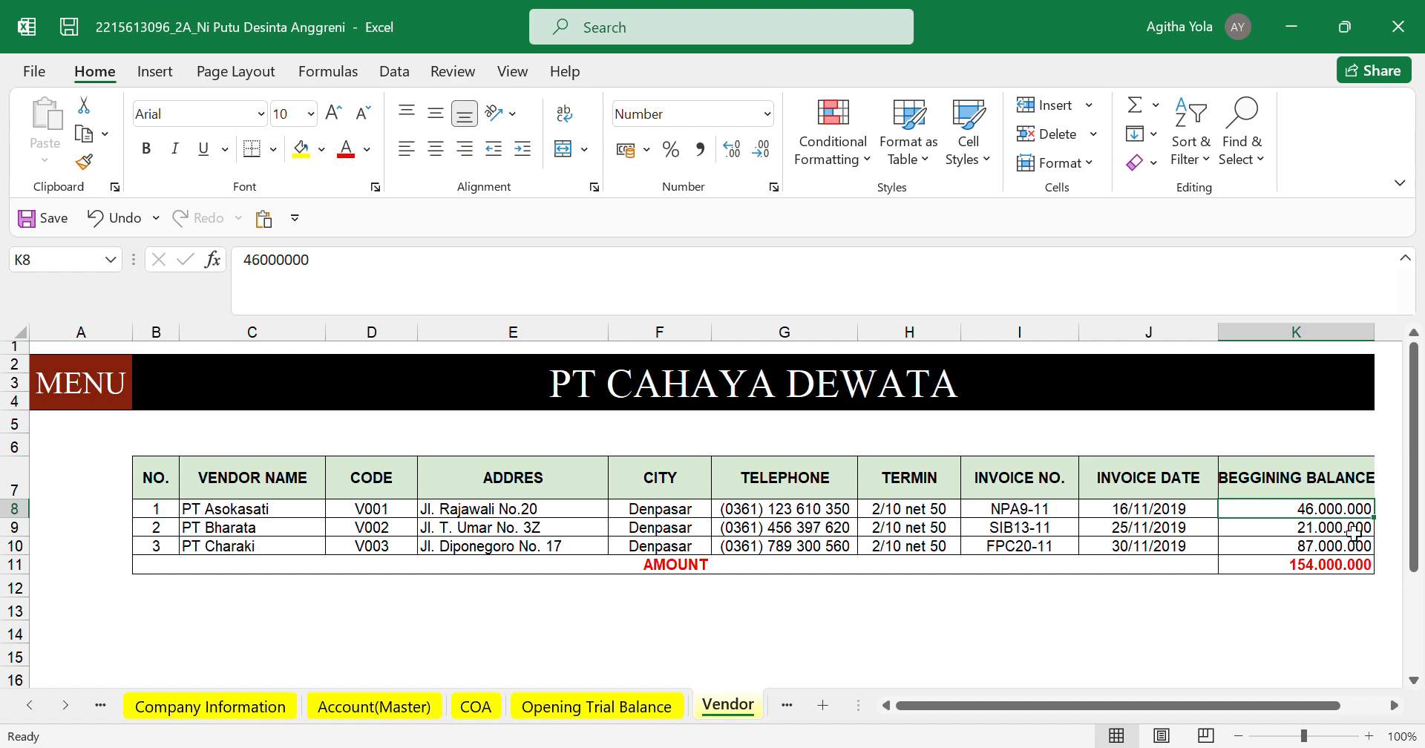
pyautogui.click(1329, 572)
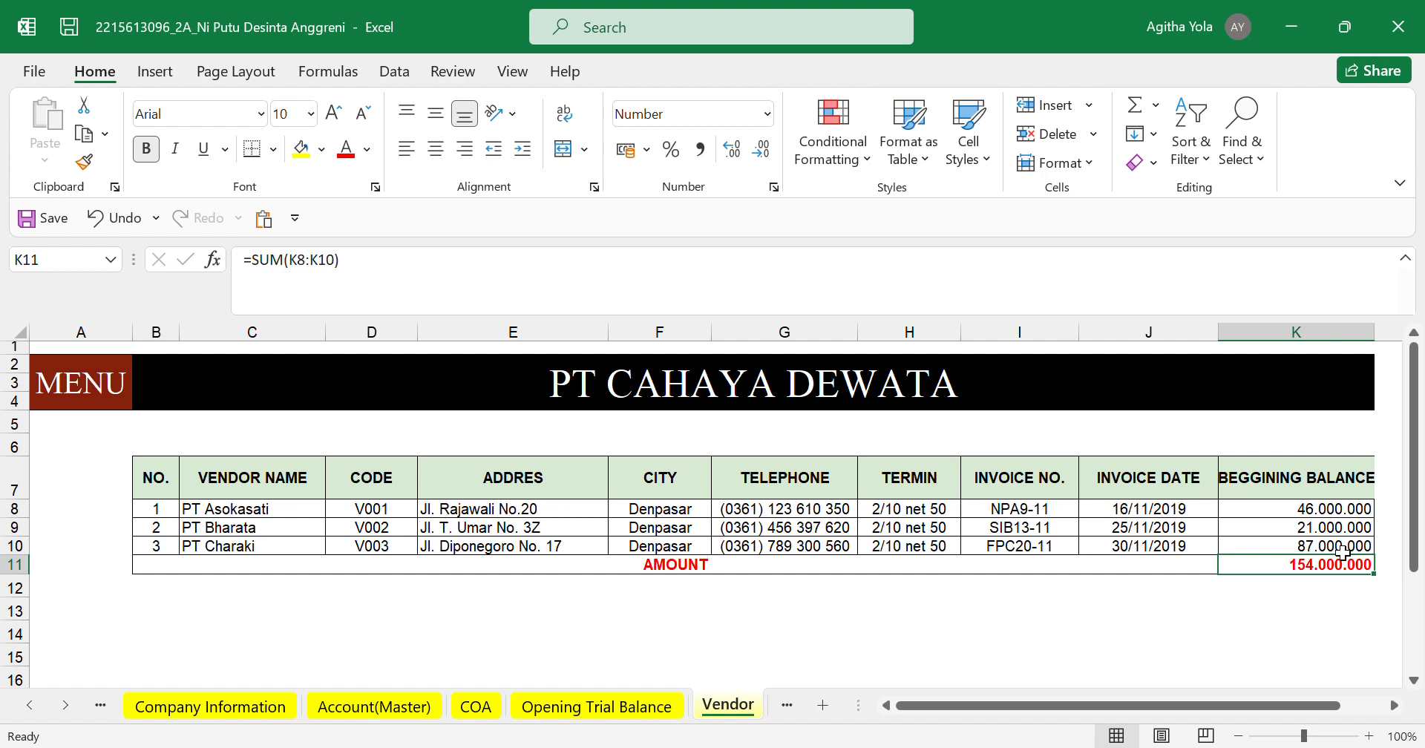
pyautogui.scroll(-3, 745, 714)
# - Open the Customer sheet and inspect the formula behind the total beginning balance in the AMOUNT row
pyautogui.click(746, 714)
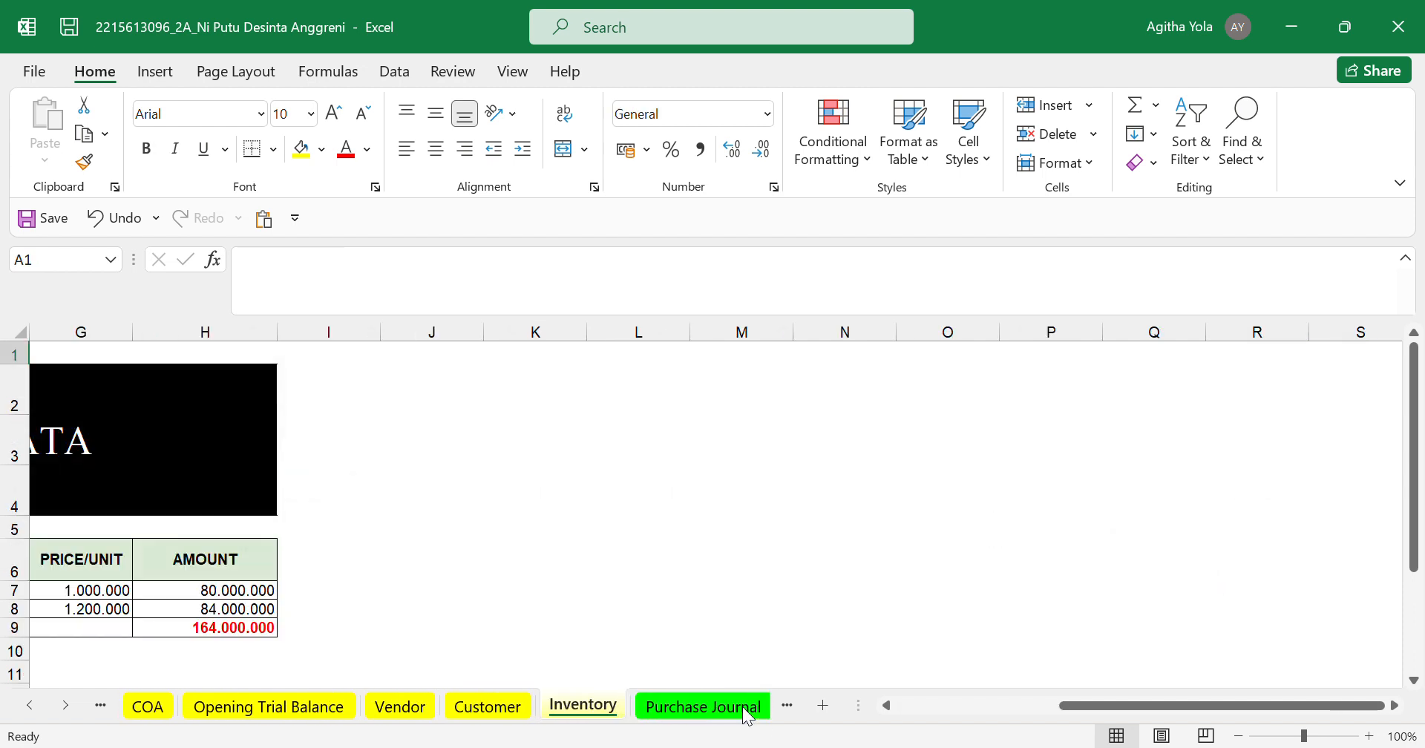
pyautogui.click(477, 713)
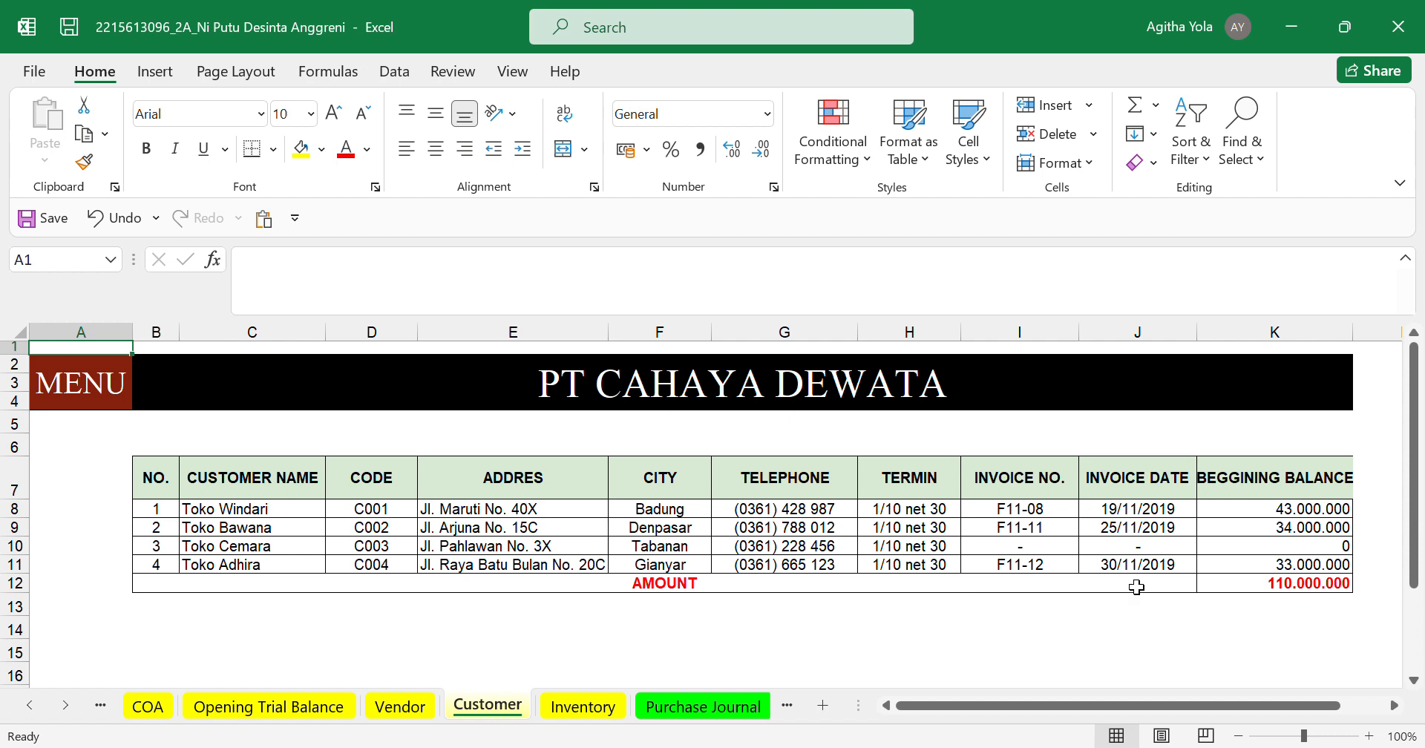
pyautogui.click(1303, 588)
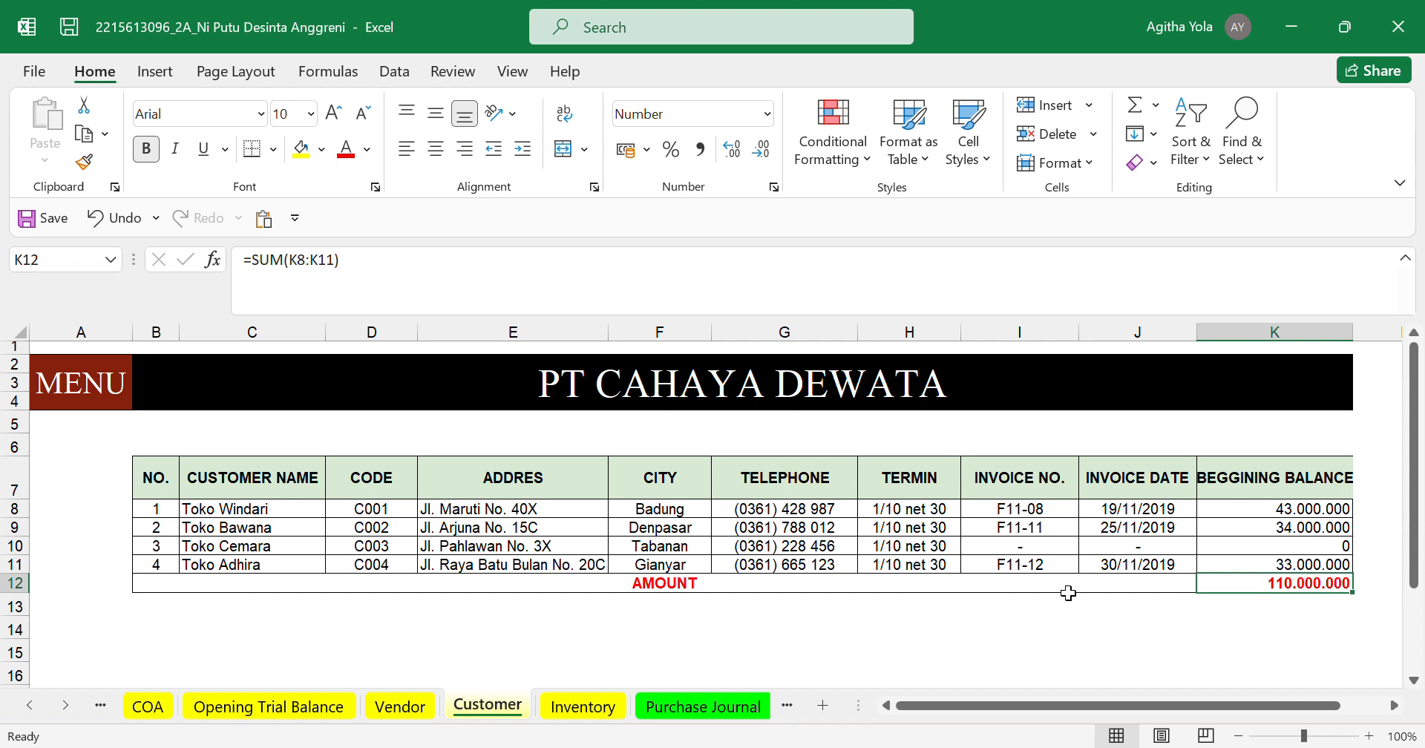
# - Open the Inventory sheet and inspect the amount formulas for Accu-Chek and Oxone and the total in the AMOUNT row
pyautogui.click(579, 718)
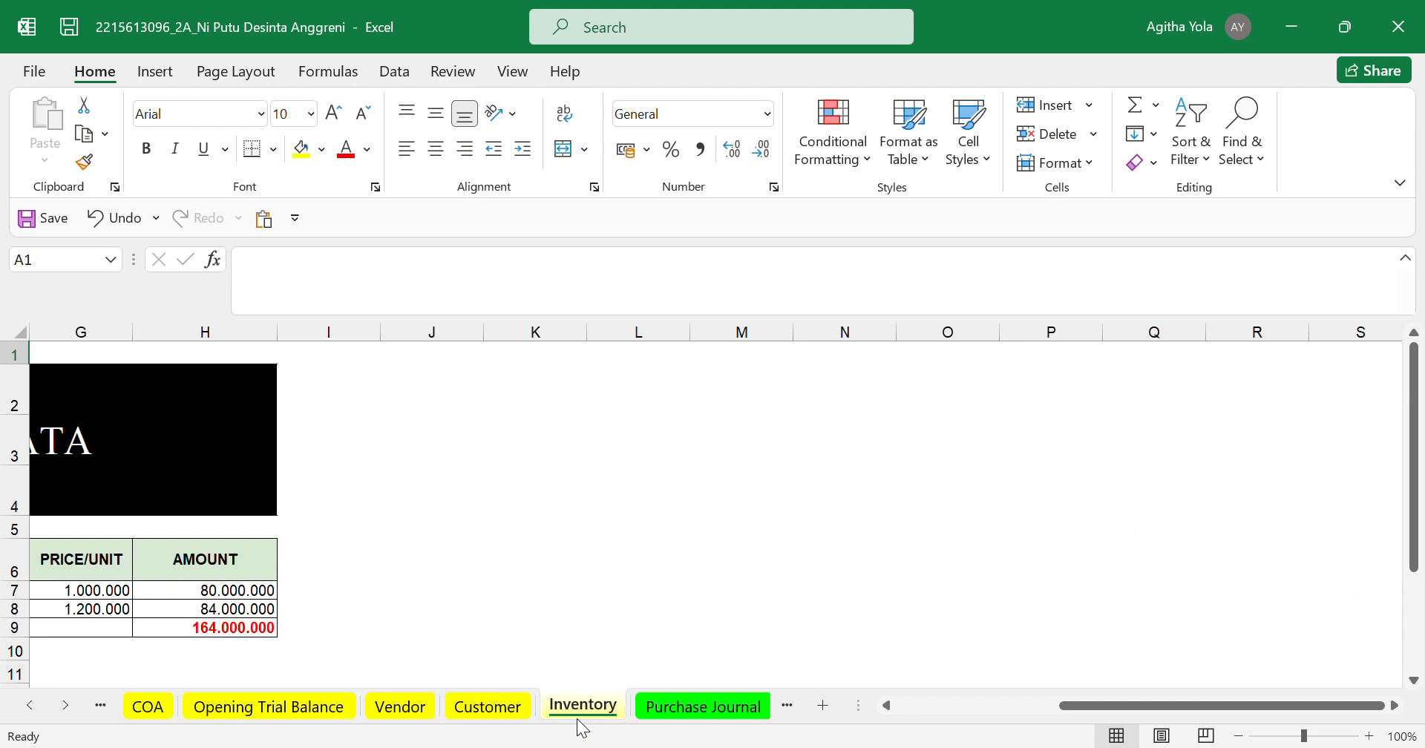
pyautogui.hscroll(-2, 245, 563)
pyautogui.hscroll(-6, 241, 564)
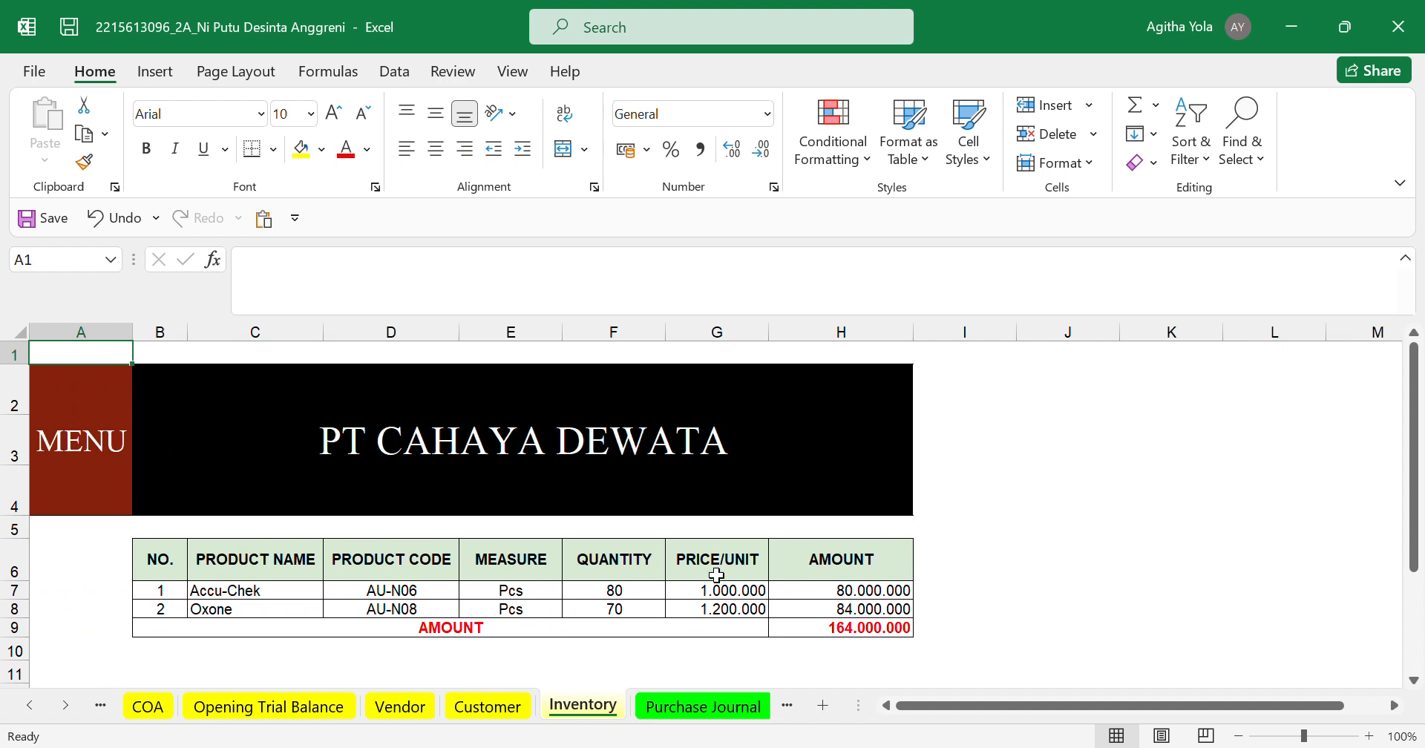
pyautogui.click(873, 592)
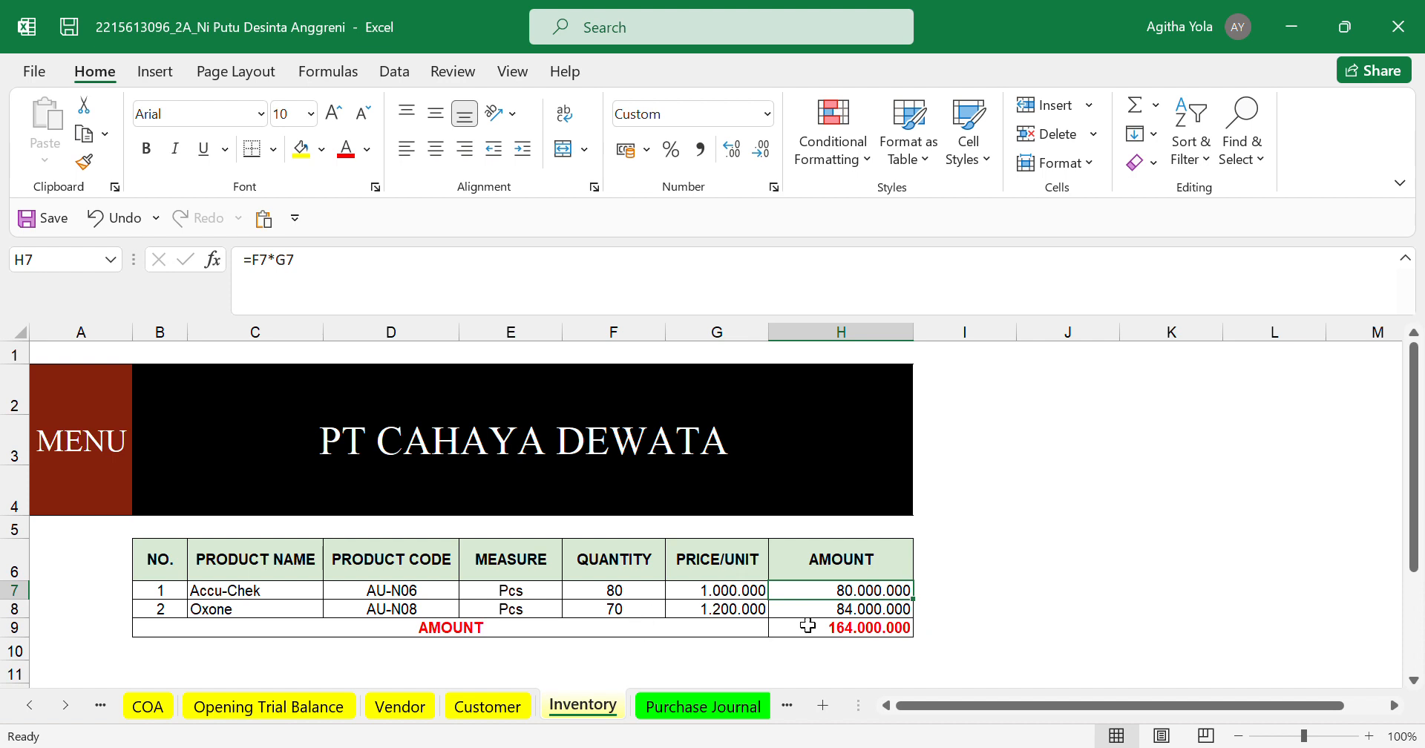
pyautogui.click(852, 628)
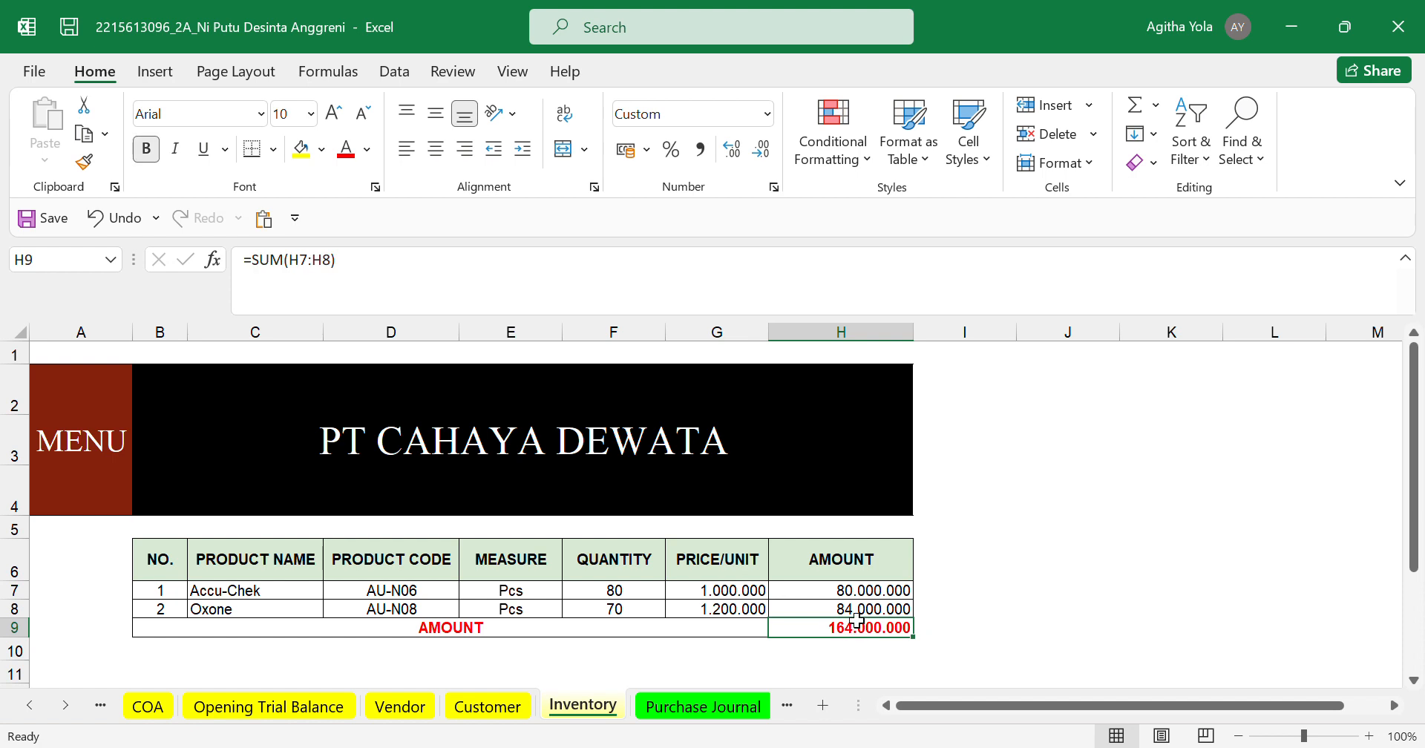
pyautogui.click(859, 617)
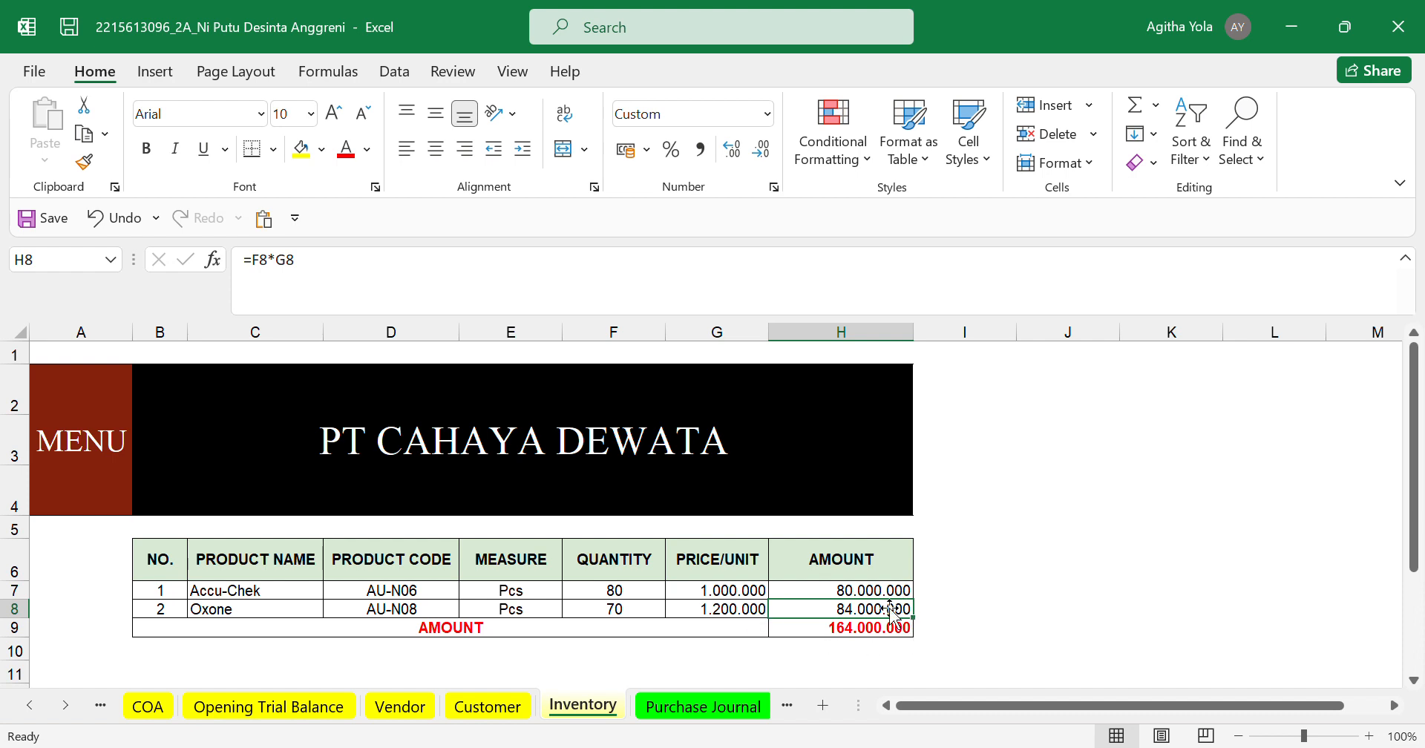
pyautogui.click(883, 637)
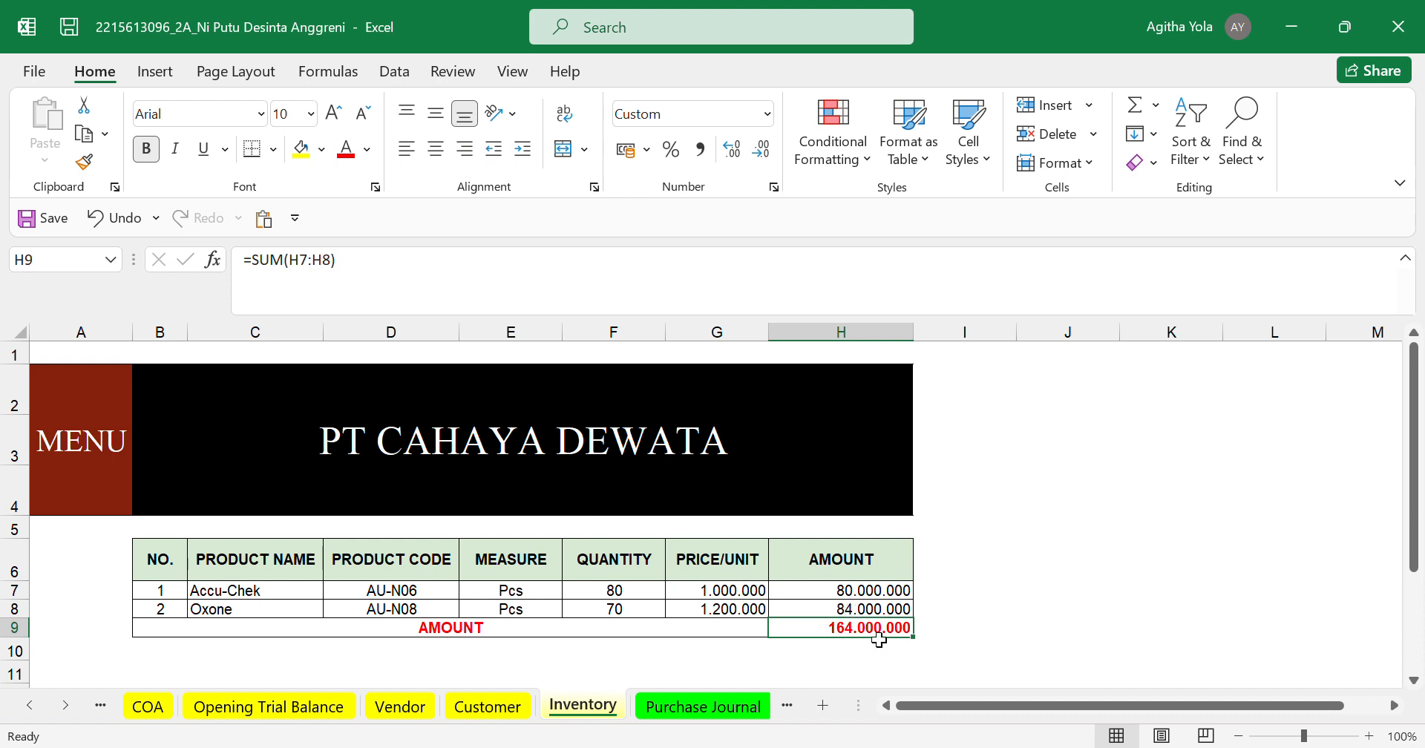
# - Open the Purchase Journal and inspect the PT Asokasati entry, the Account Payable total and the first debit total in the recapitulation
pyautogui.click(735, 709)
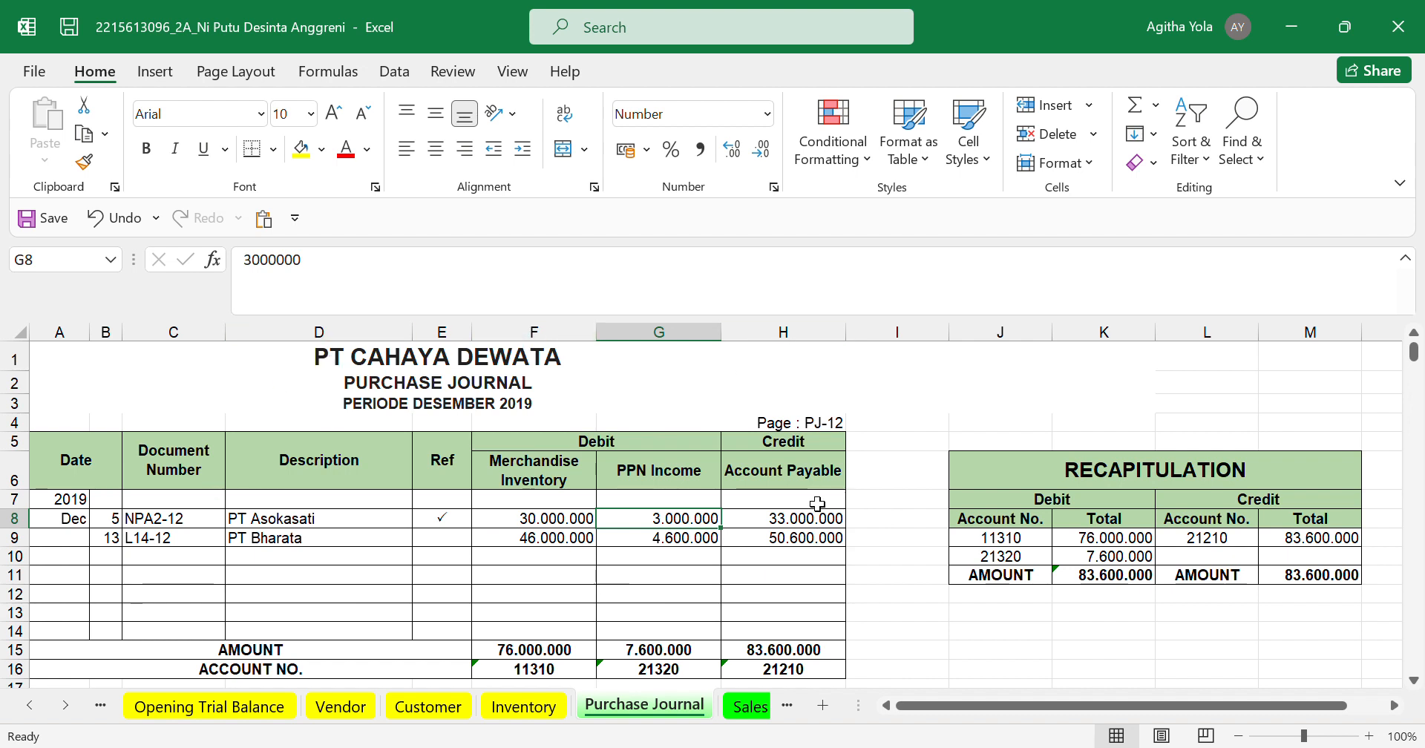
pyautogui.click(325, 527)
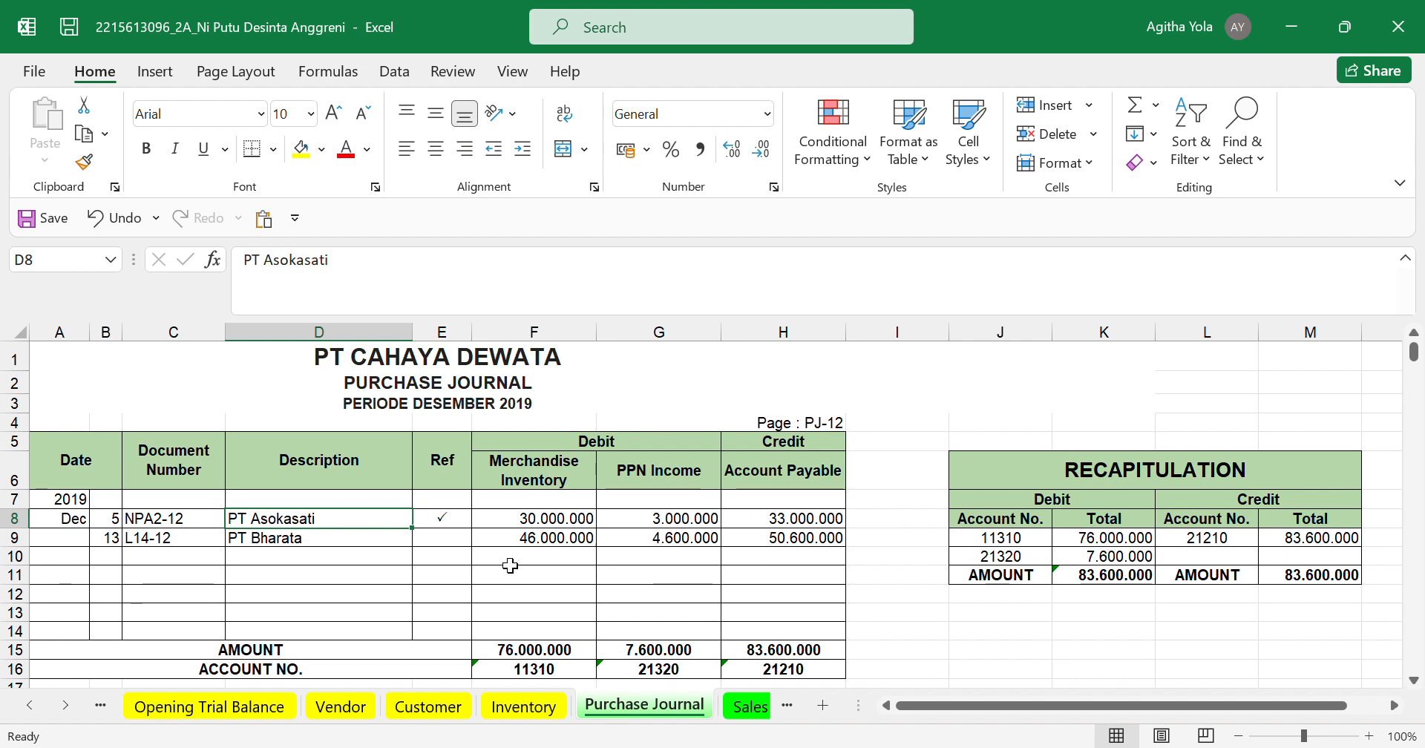
pyautogui.scroll(-1, 530, 603)
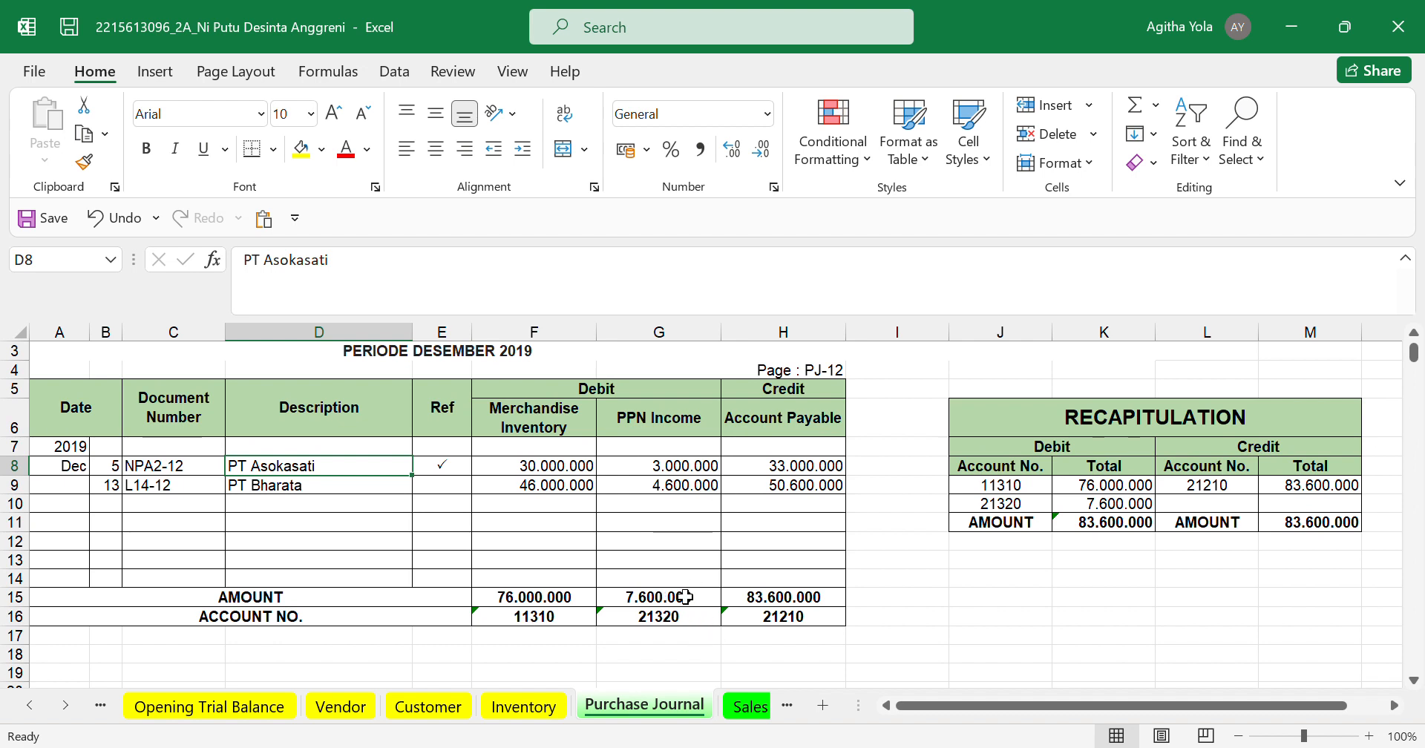
pyautogui.click(782, 601)
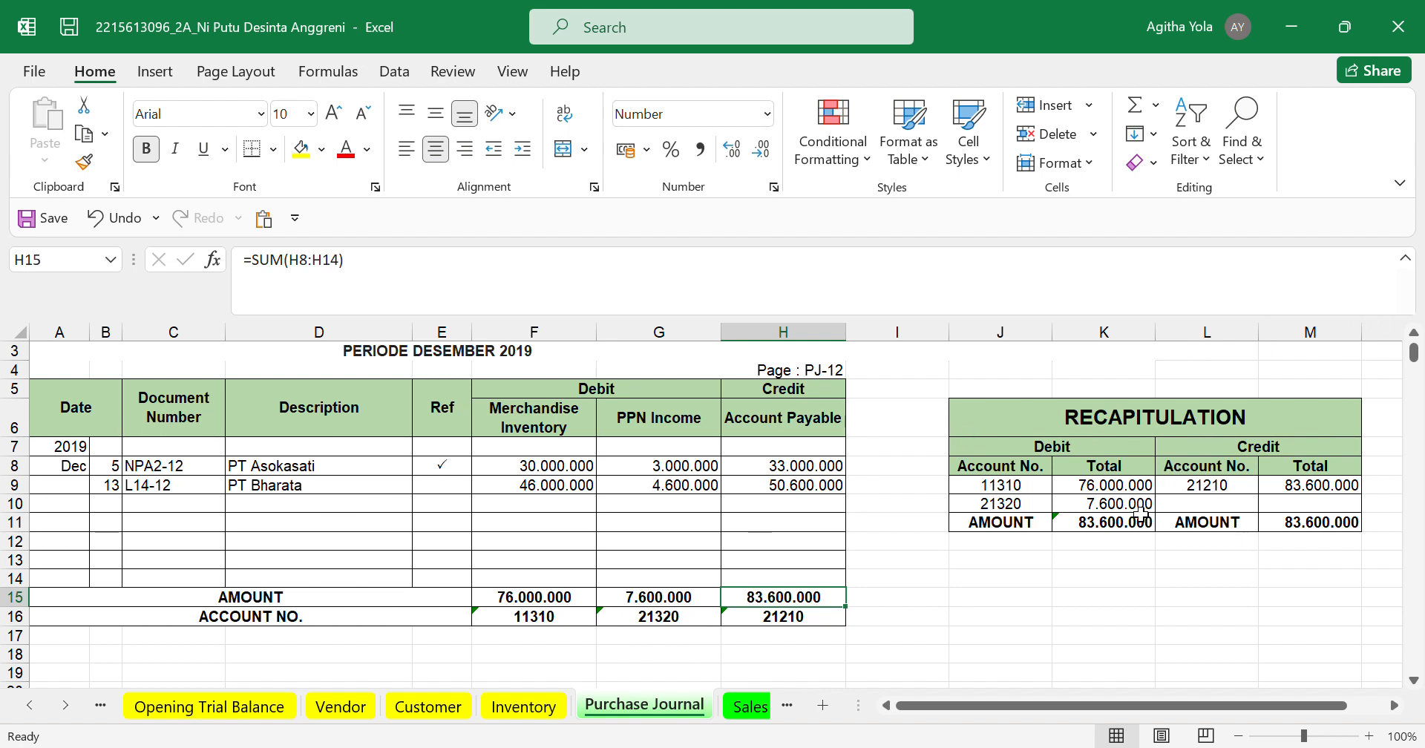
pyautogui.click(1134, 494)
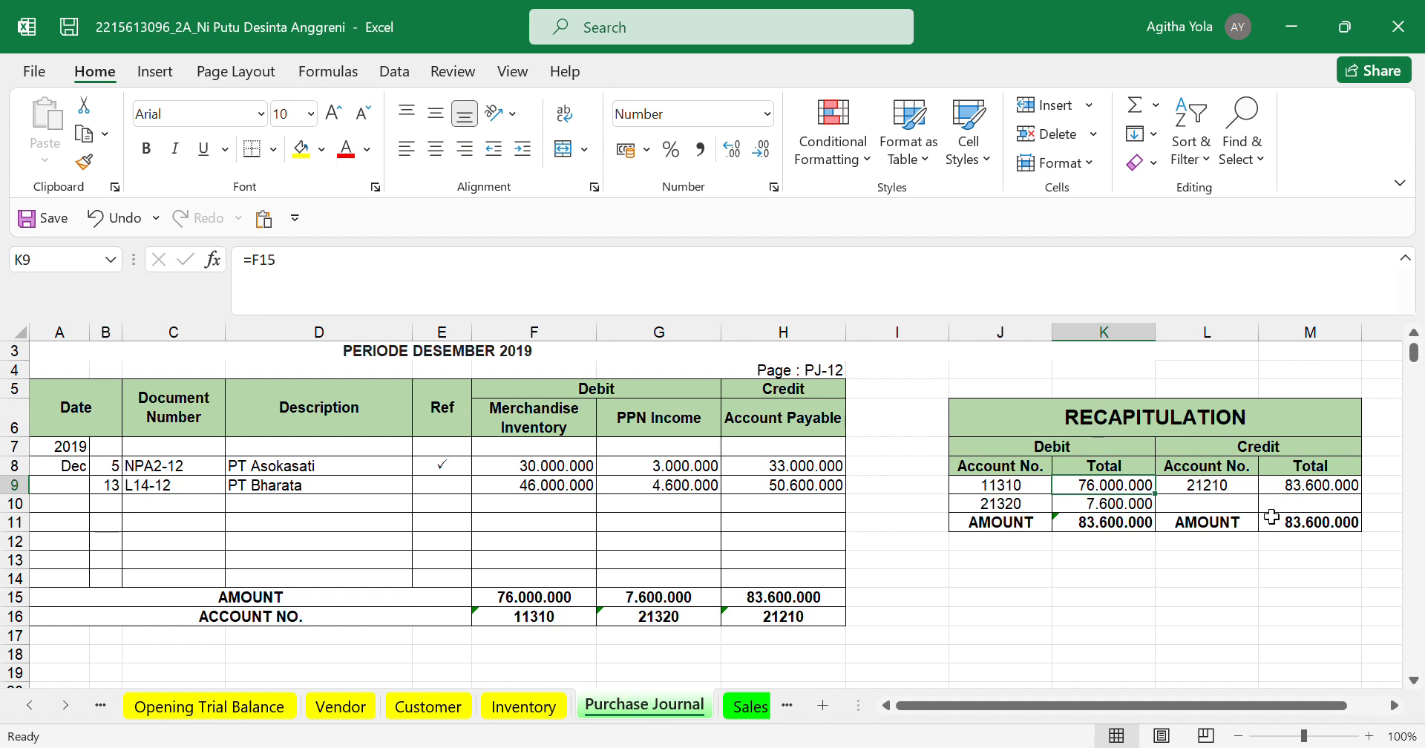
# - Open the Sales Journal and review its recapitulation, debit and credit columns, and the document numbers and customer descriptions
pyautogui.click(740, 707)
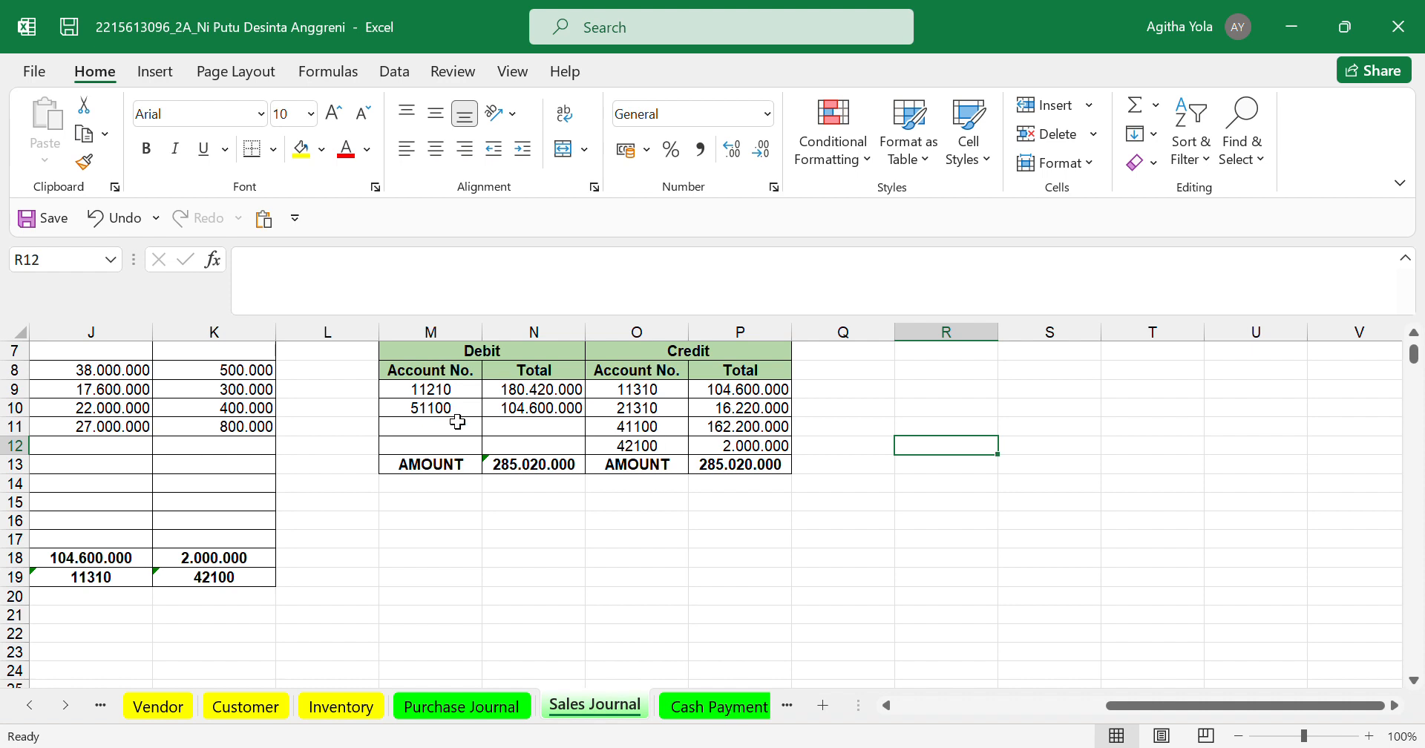
pyautogui.hscroll(-1, 448, 464)
pyautogui.scroll(1, 448, 464)
pyautogui.hscroll(-5, 449, 464)
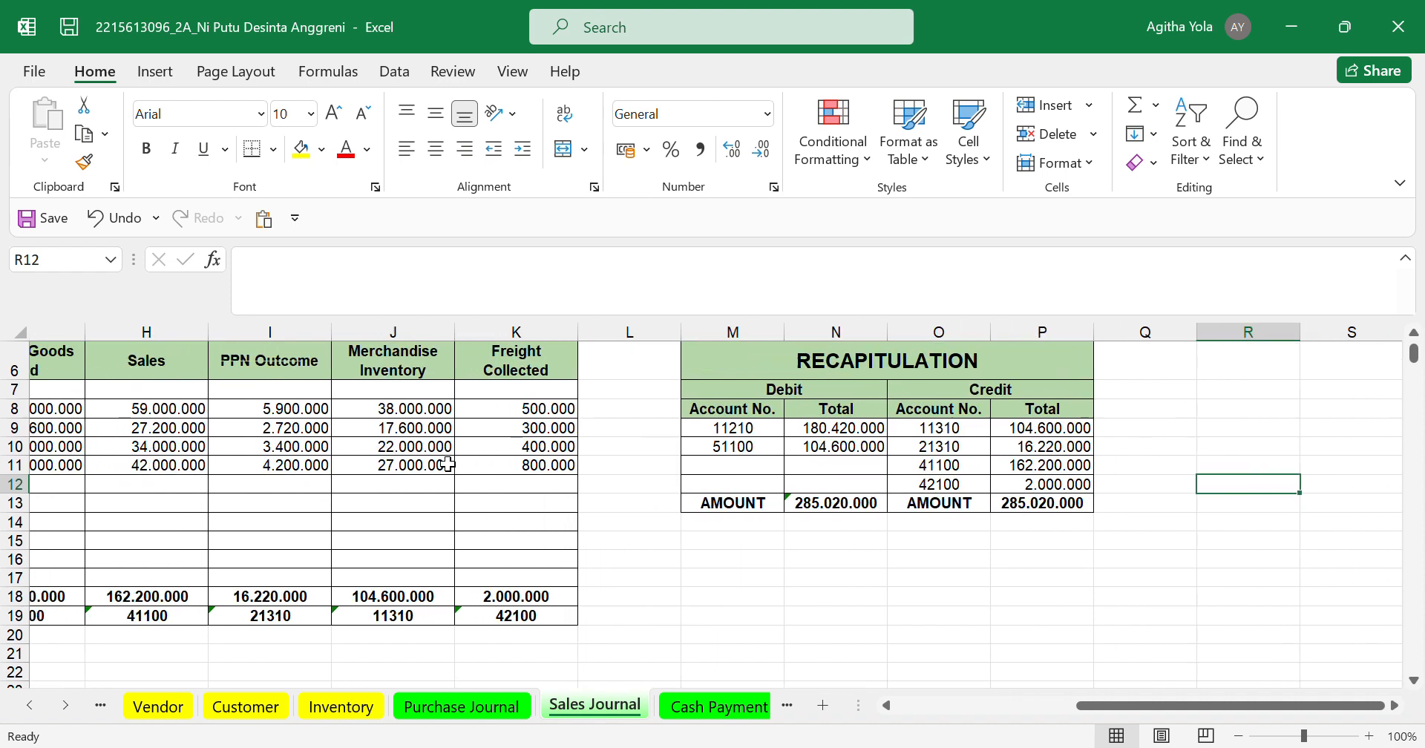
pyautogui.hscroll(-2, 448, 464)
pyautogui.hscroll(-3, 448, 465)
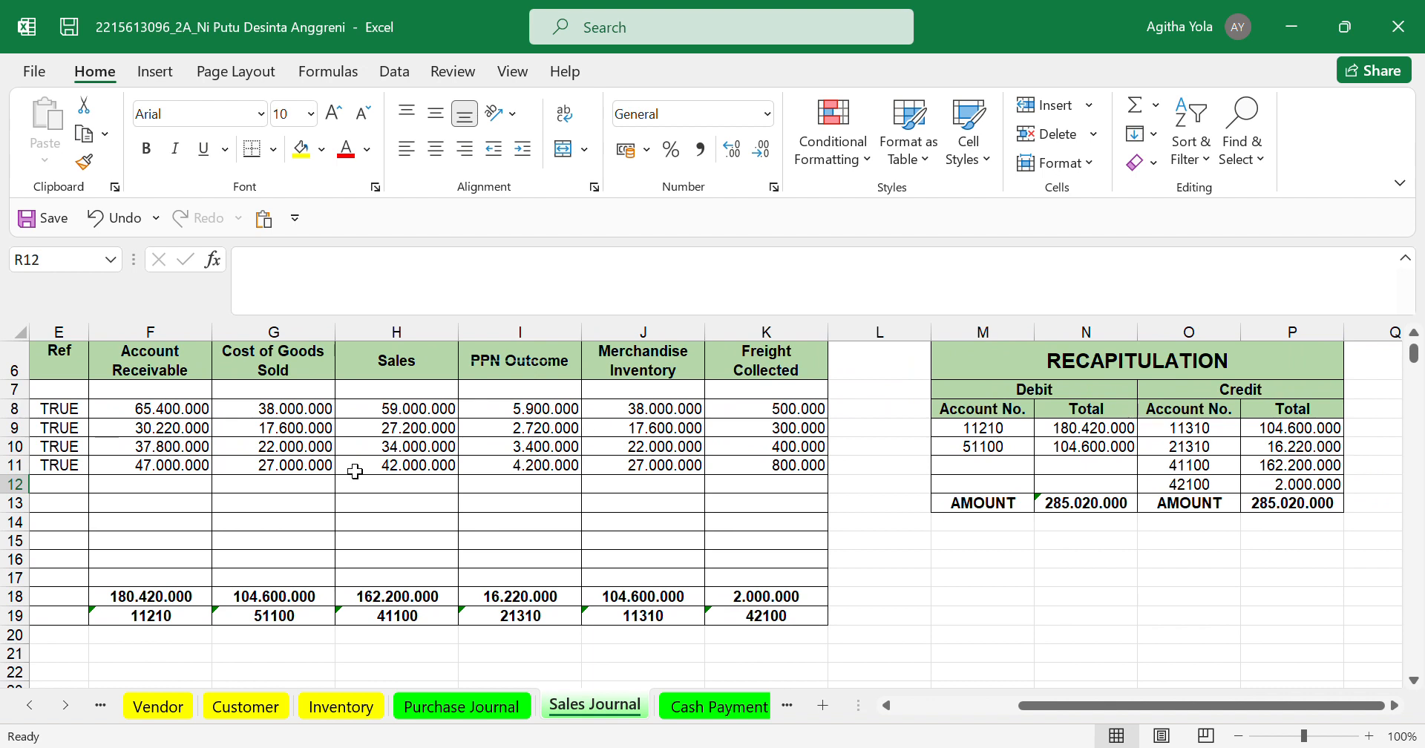
pyautogui.hscroll(-2, 356, 470)
pyautogui.hscroll(2, 356, 470)
pyautogui.scroll(2, 536, 435)
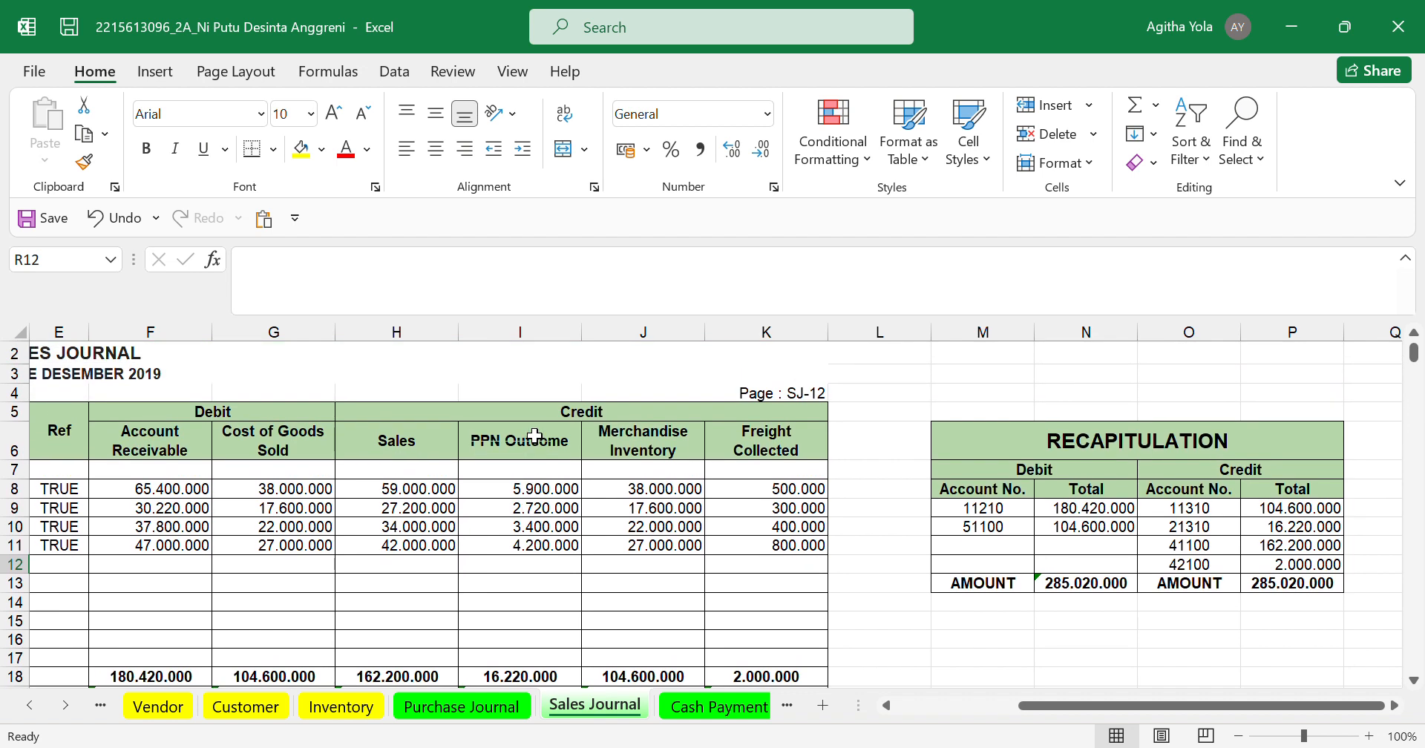
pyautogui.hscroll(-1, 535, 437)
pyautogui.scroll(1, 267, 465)
pyautogui.hscroll(-5, 267, 466)
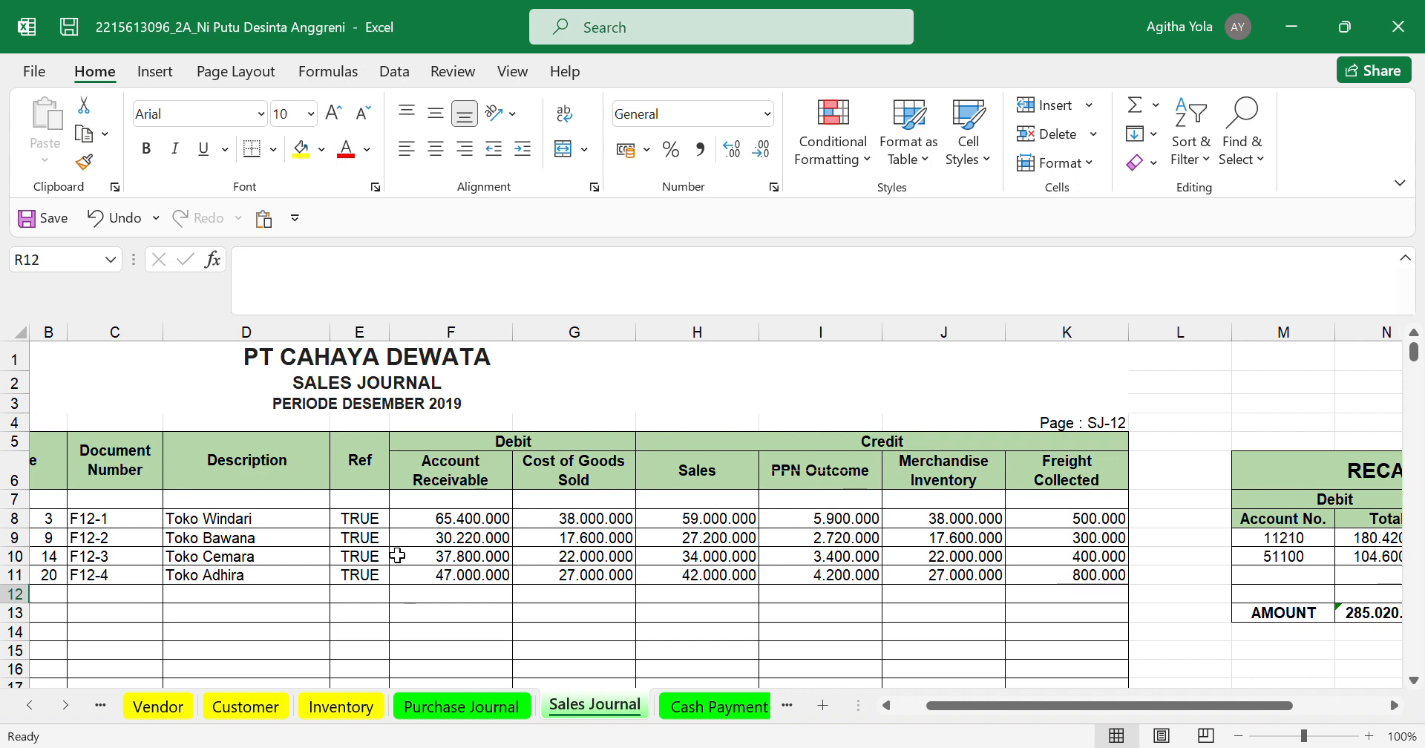
pyautogui.hscroll(1, 486, 531)
pyautogui.hscroll(1, 486, 530)
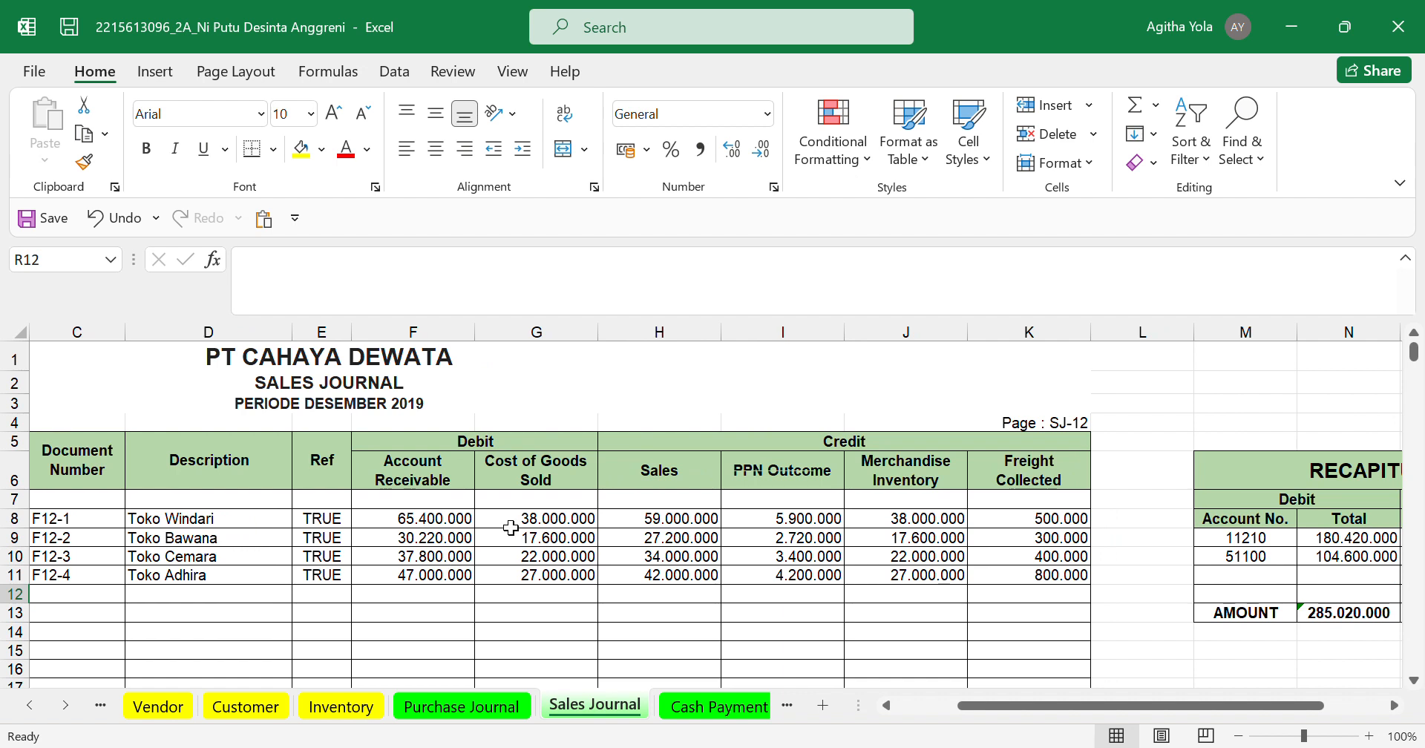
# - Inspect the Account Receivable and Freight Collected amounts of the Toko Windari sale, then review the journal's AMOUNT row and recapitulation
pyautogui.click(435, 523)
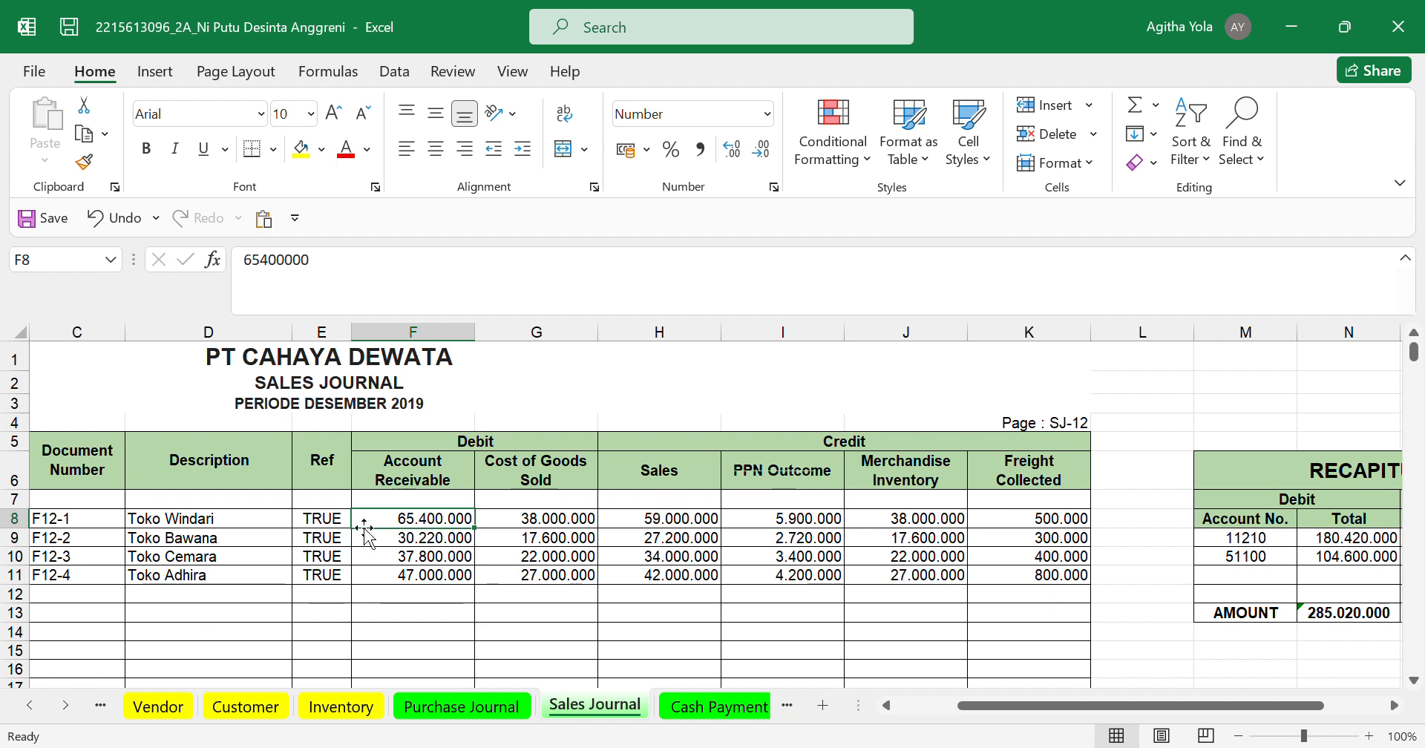
pyautogui.click(1085, 522)
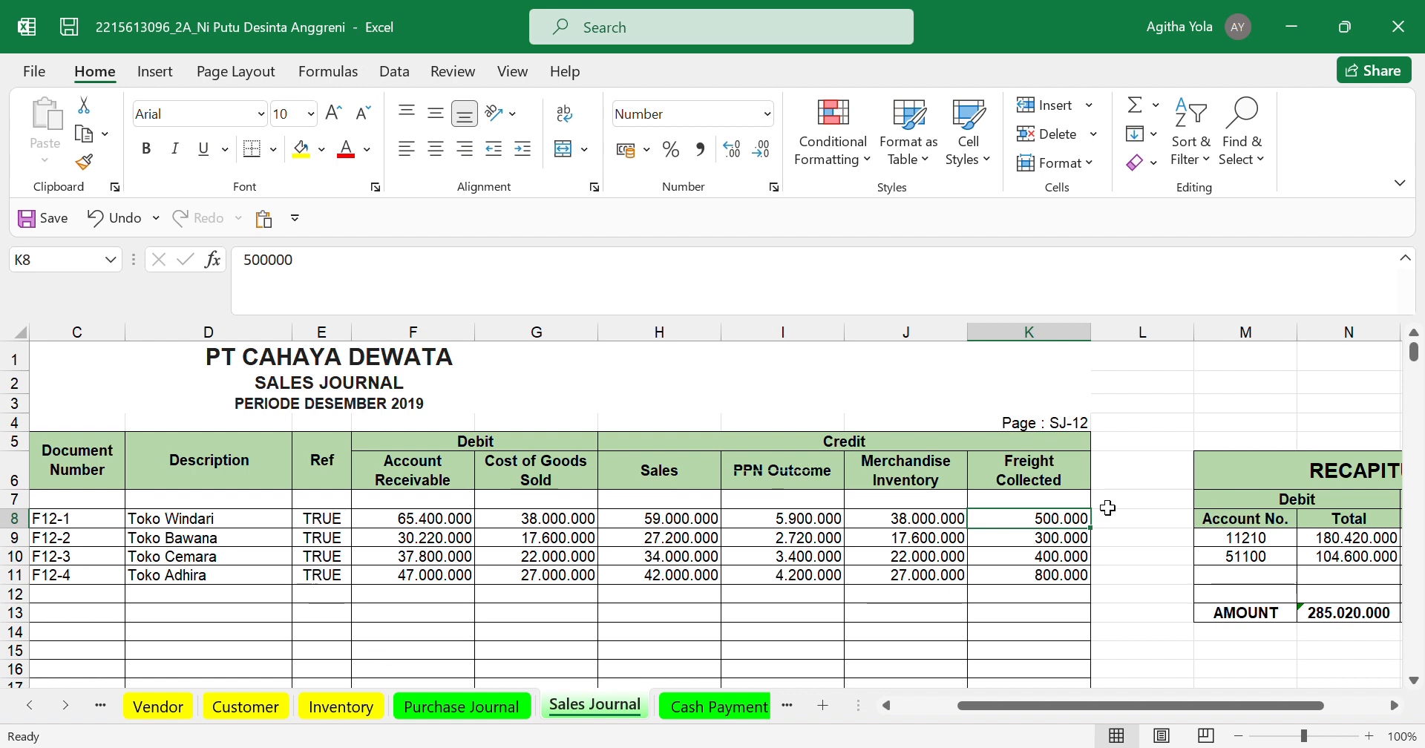
pyautogui.hscroll(2, 1256, 507)
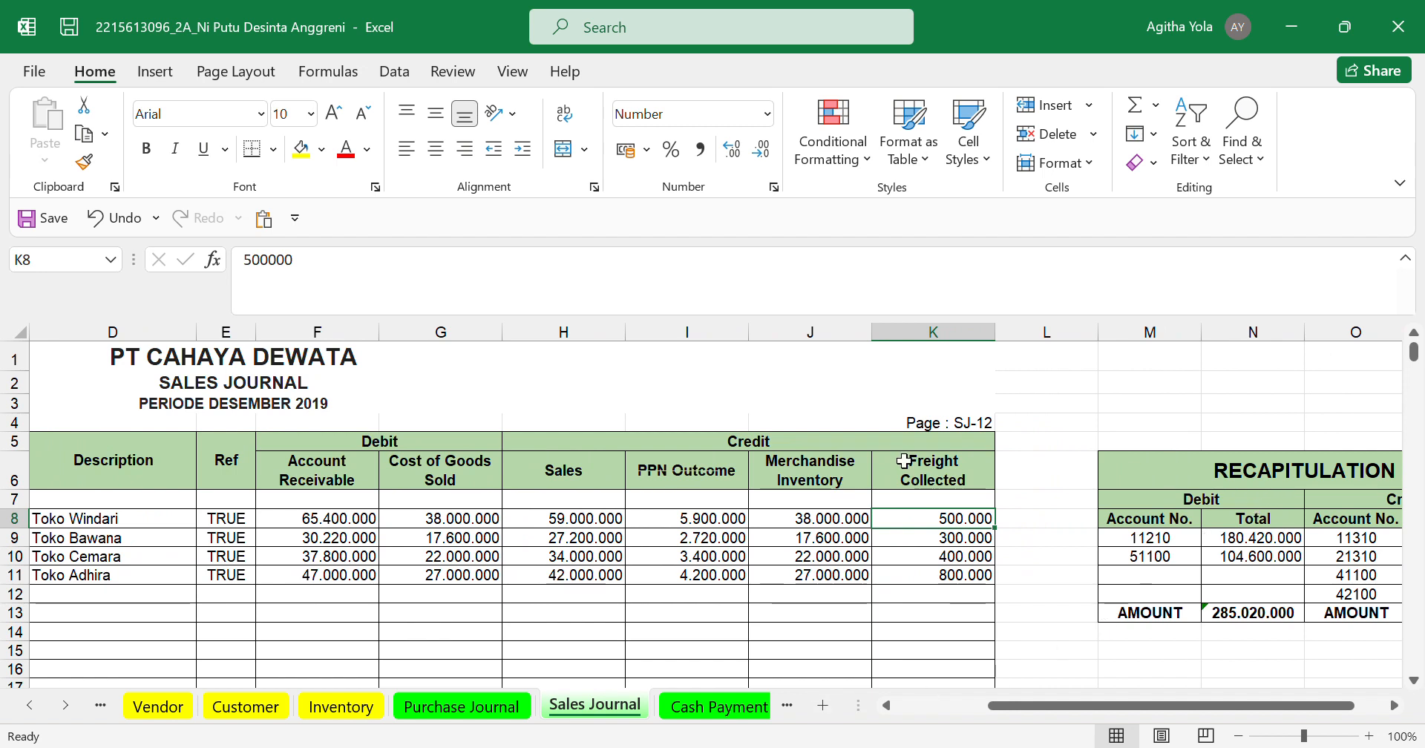
pyautogui.hscroll(1, 1224, 524)
pyautogui.hscroll(-1, 1225, 524)
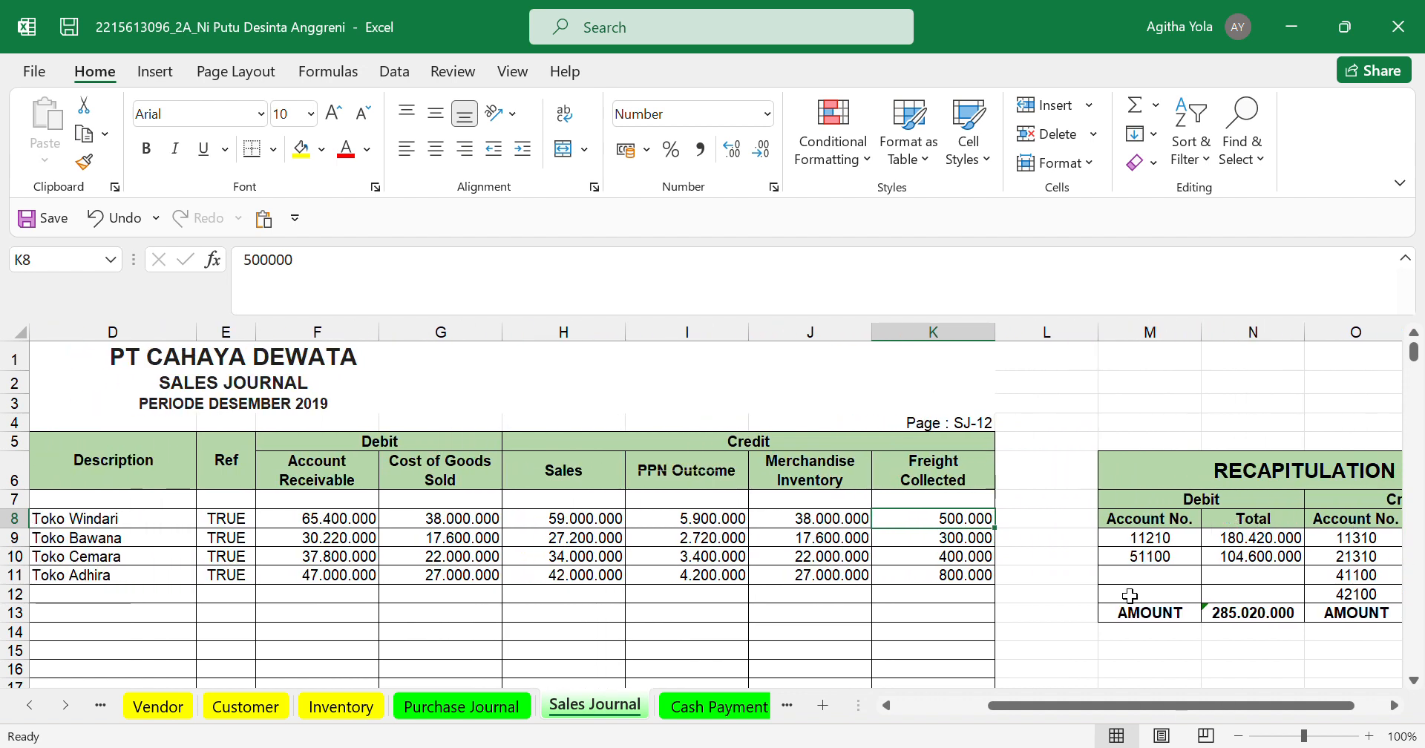
pyautogui.scroll(-1, 957, 644)
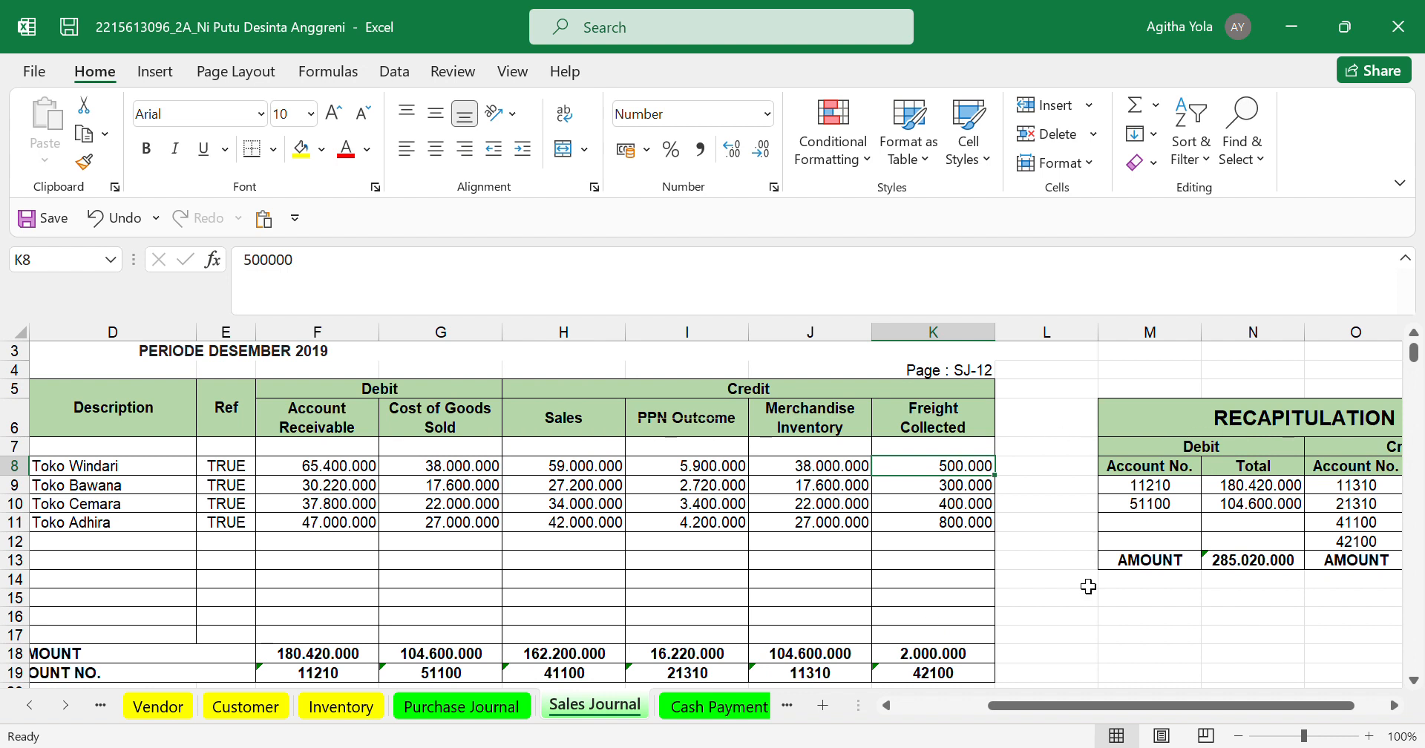
# - Open the Cash Payment Journal and inspect PT Charaki's Account Payable amount and the Late Fee Expense account number and name formulas
pyautogui.click(718, 714)
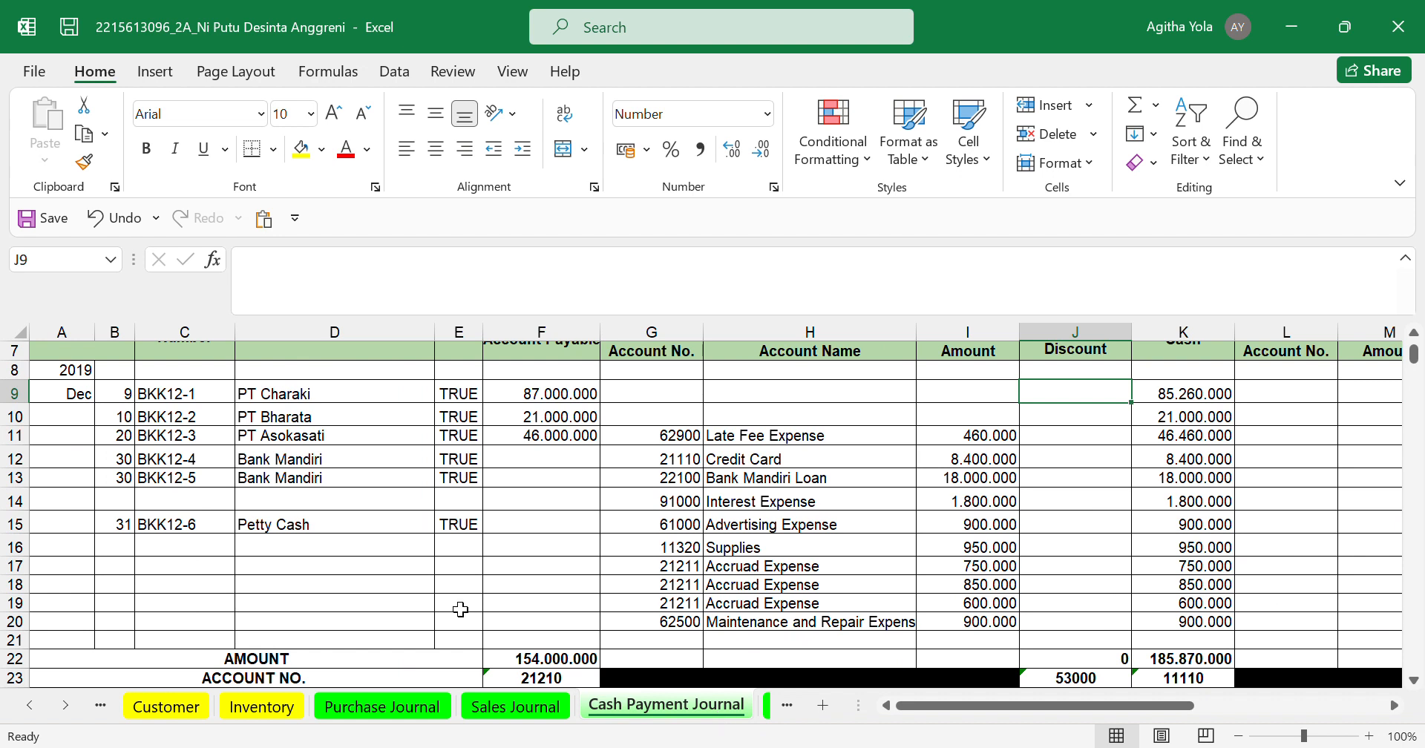
pyautogui.scroll(2, 494, 474)
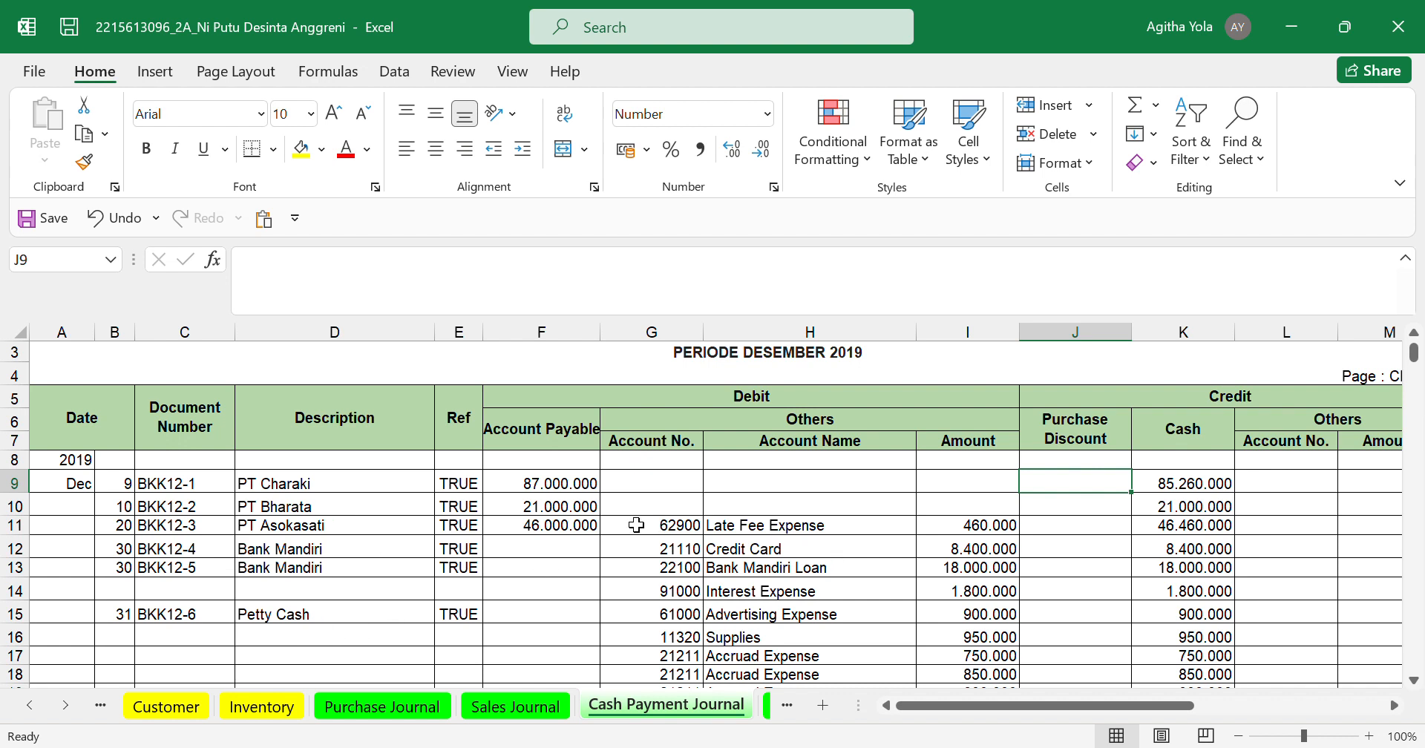
pyautogui.click(590, 492)
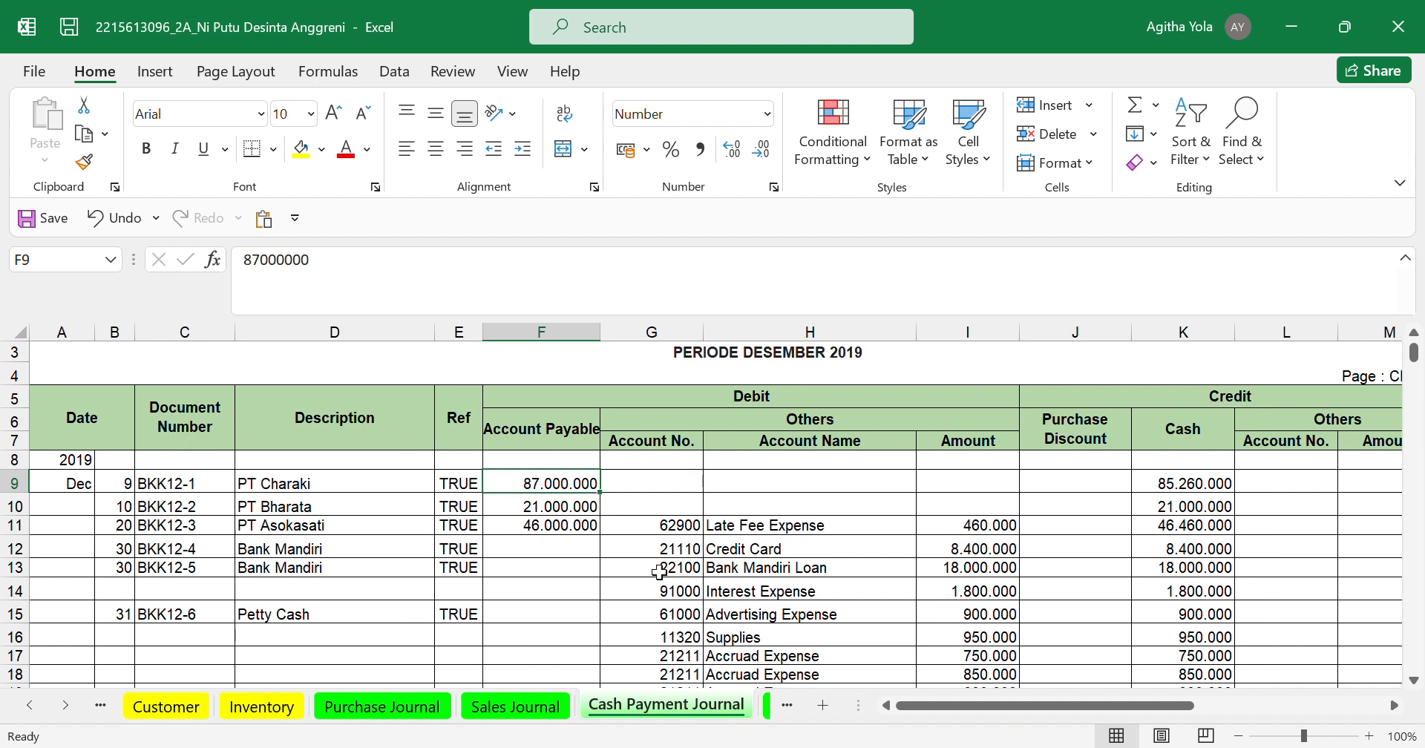
pyautogui.click(694, 533)
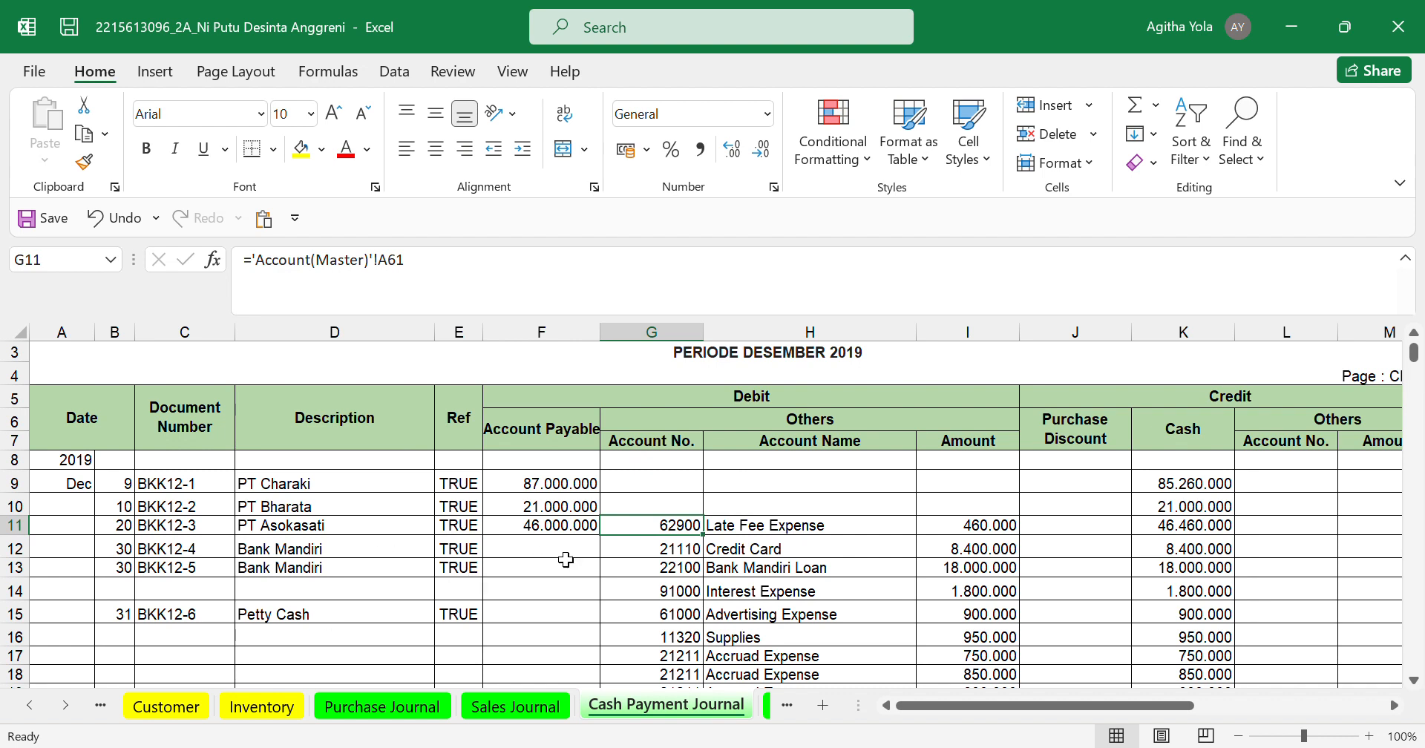
pyautogui.click(787, 532)
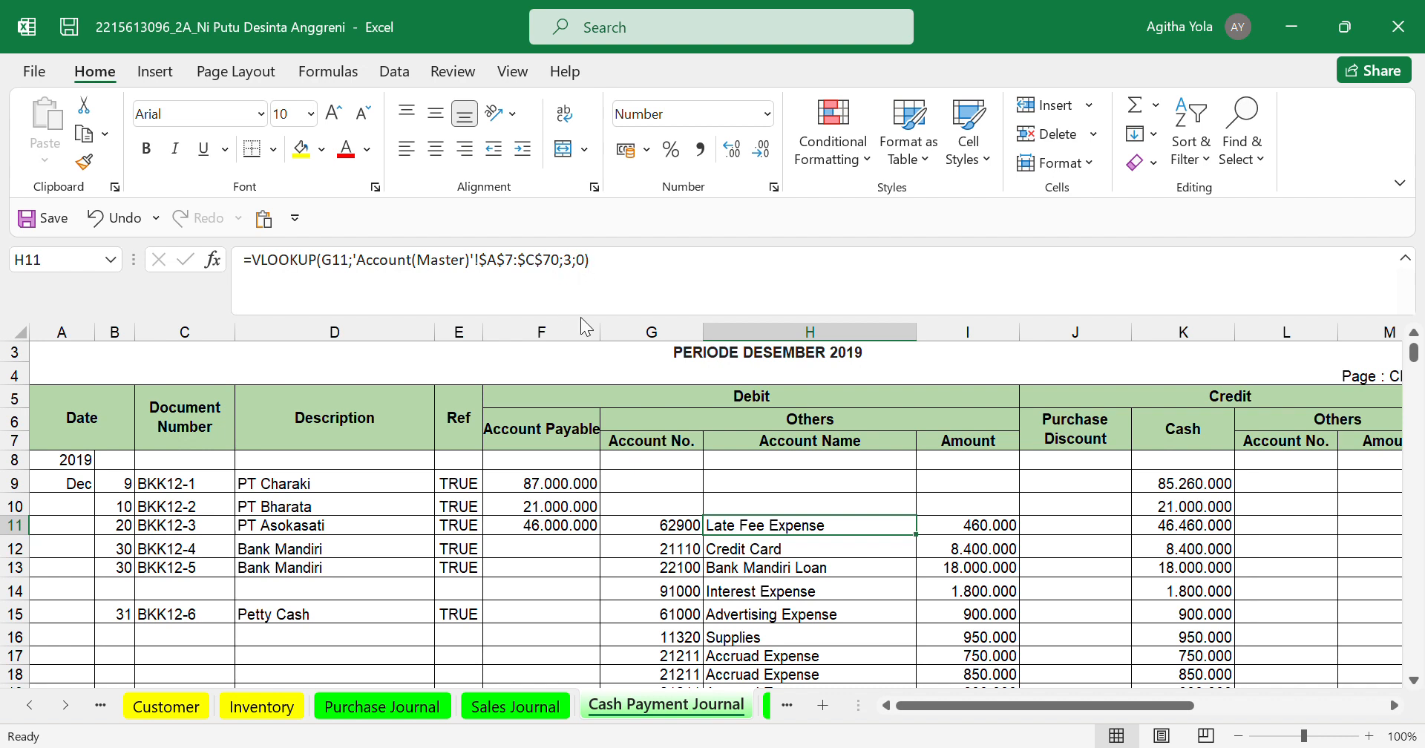
# - Inspect the Late Fee Expense amount formula and the Cash credit entries for PT Charaki, PT Bharata and Credit Card
pyautogui.click(969, 530)
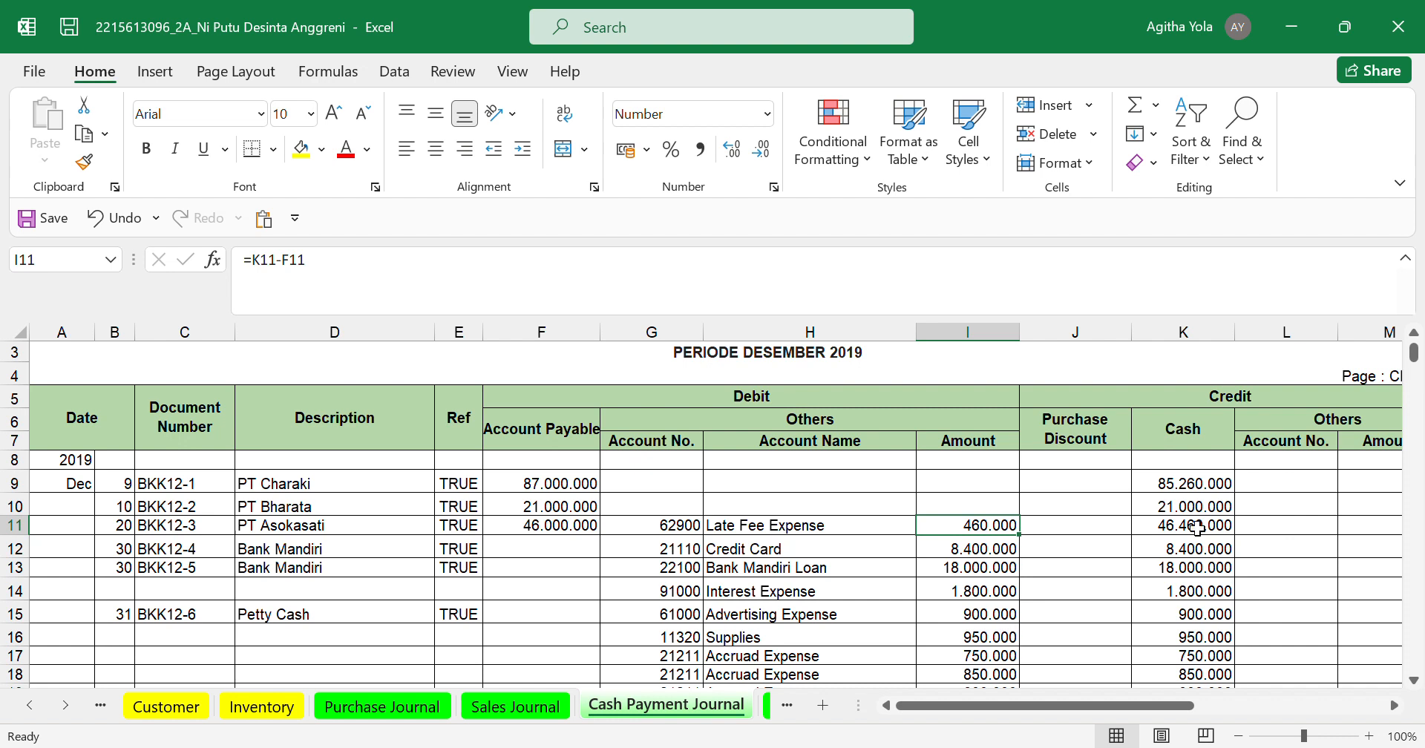
pyautogui.click(1209, 489)
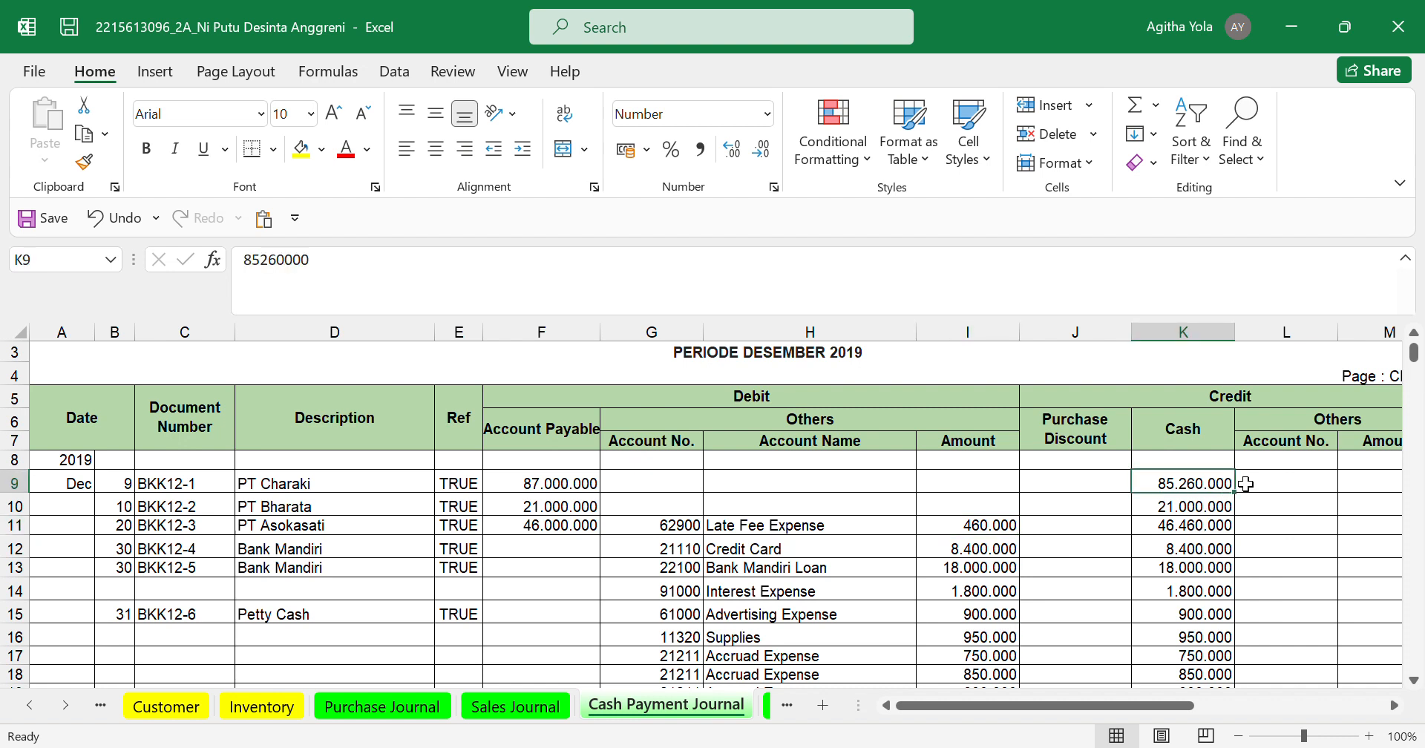
pyautogui.click(1212, 505)
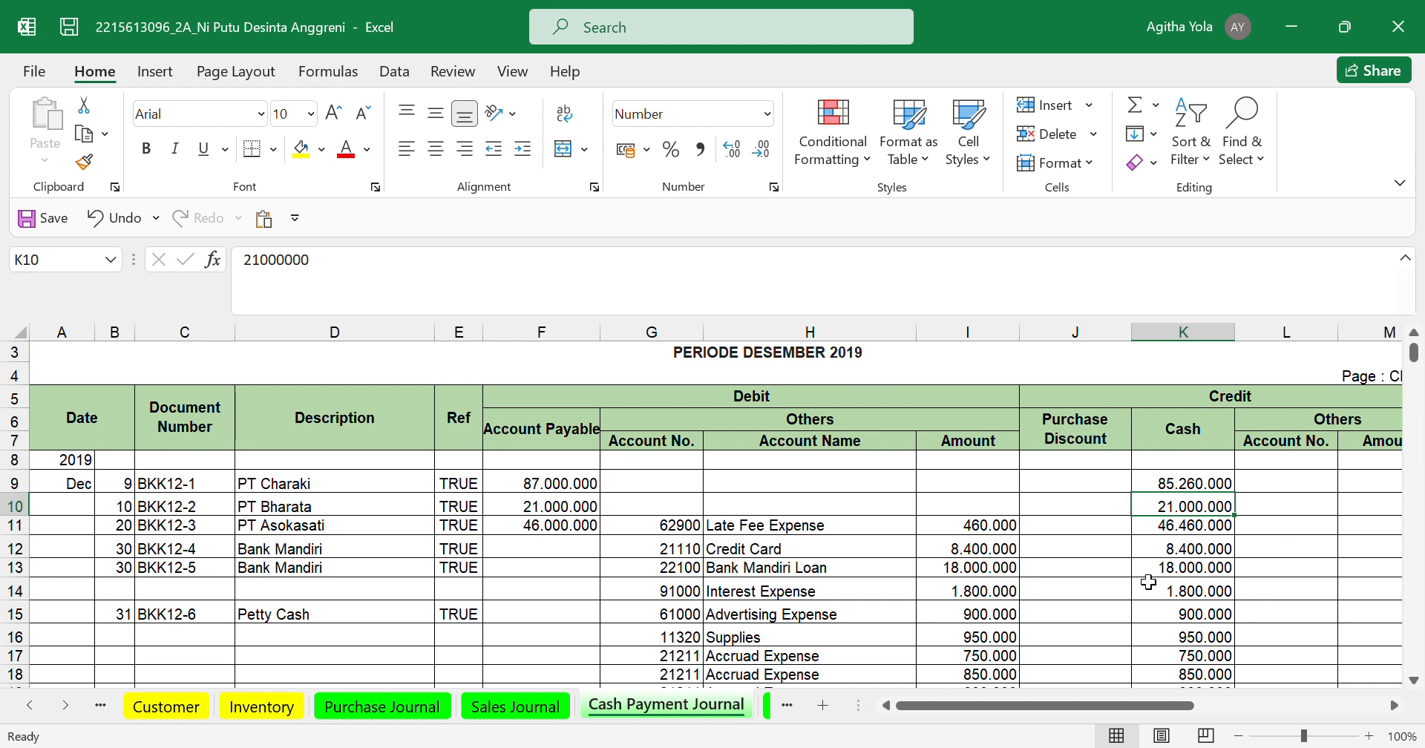
pyautogui.click(1204, 549)
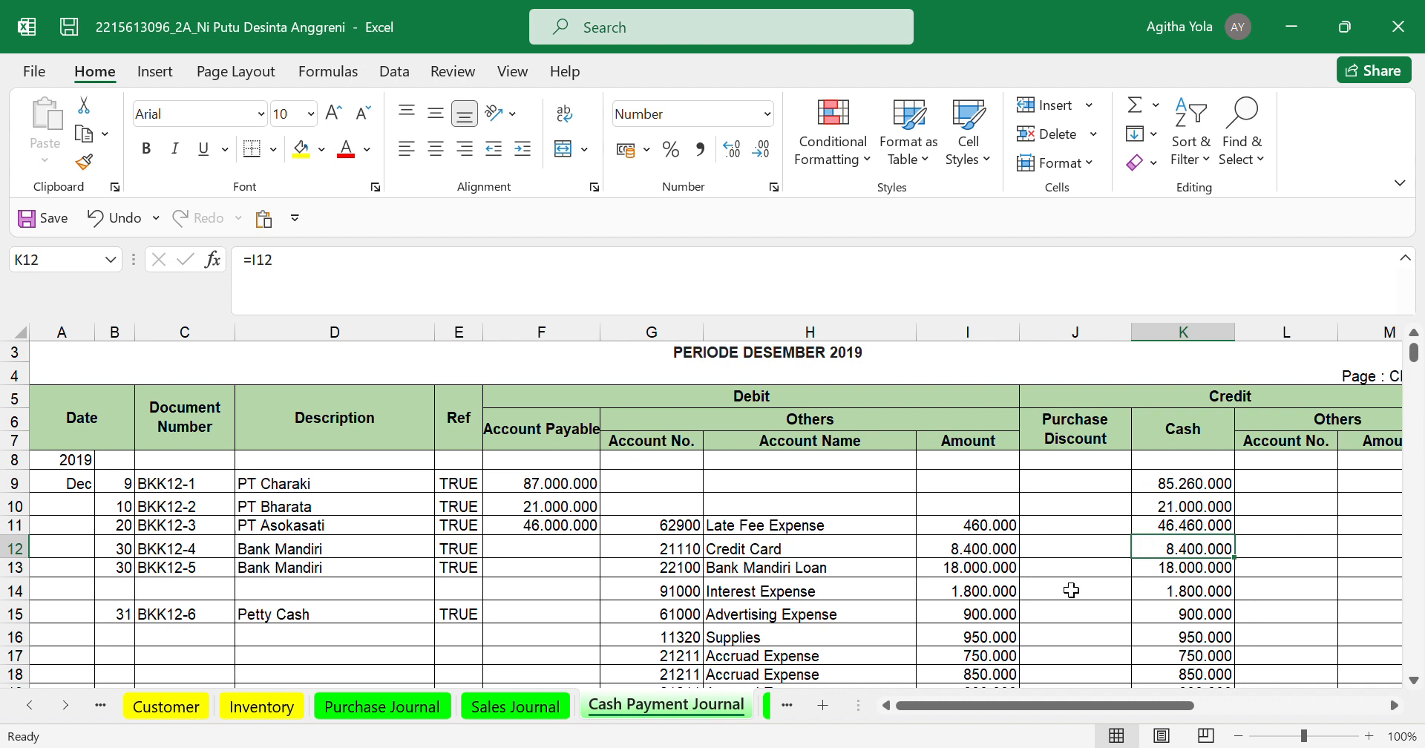
# - Open the Cash Receipt Journal and inspect Toko Adhira's Sales Discount formula and Account Receivable amount
pyautogui.scroll(-1, 1071, 591)
pyautogui.scroll(-4, 743, 723)
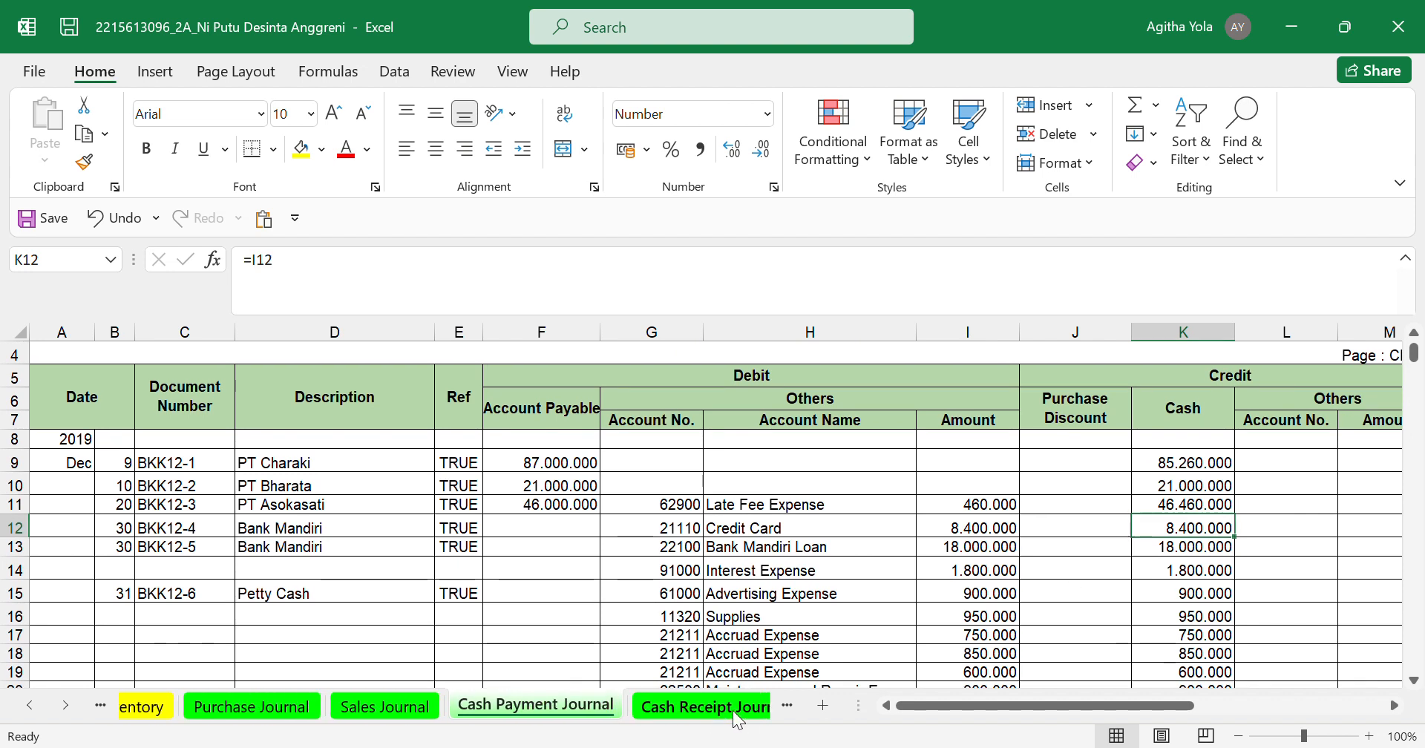
pyautogui.click(735, 707)
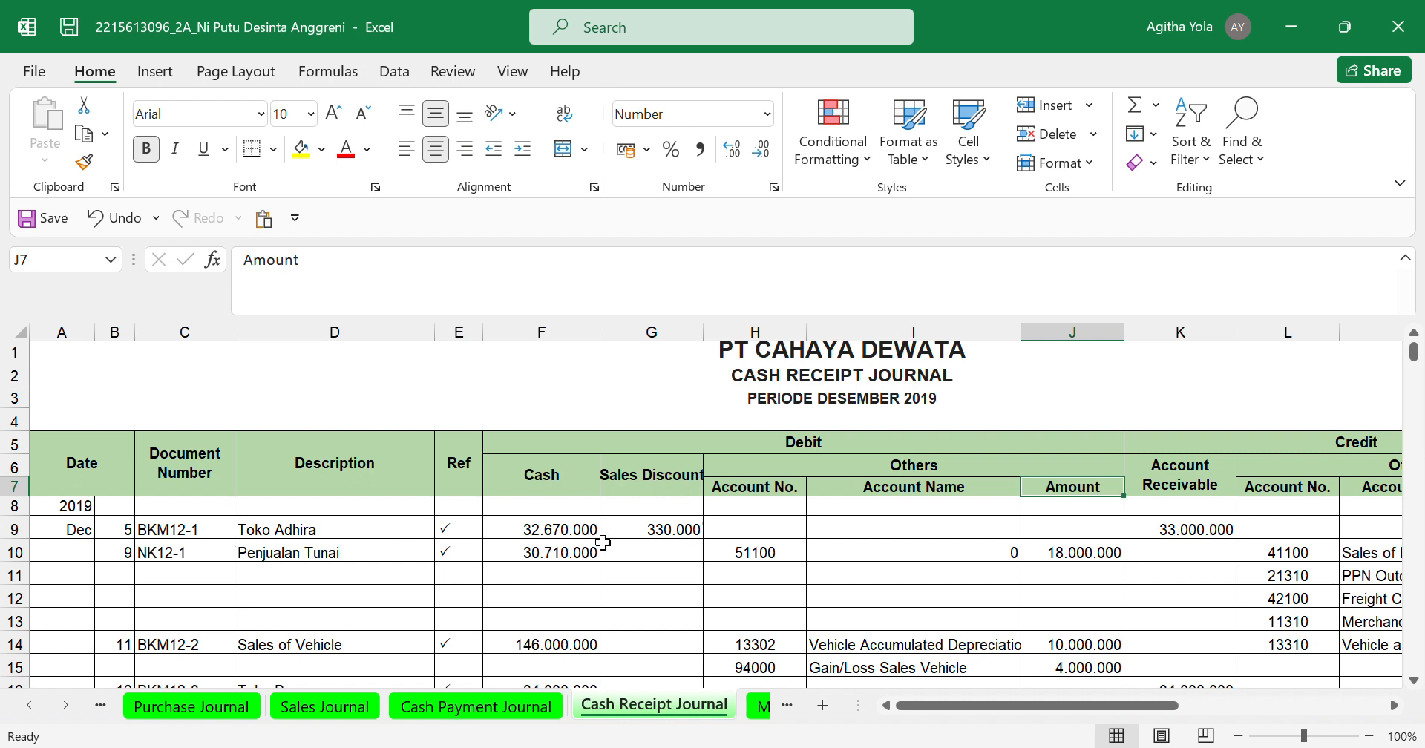
pyautogui.click(641, 536)
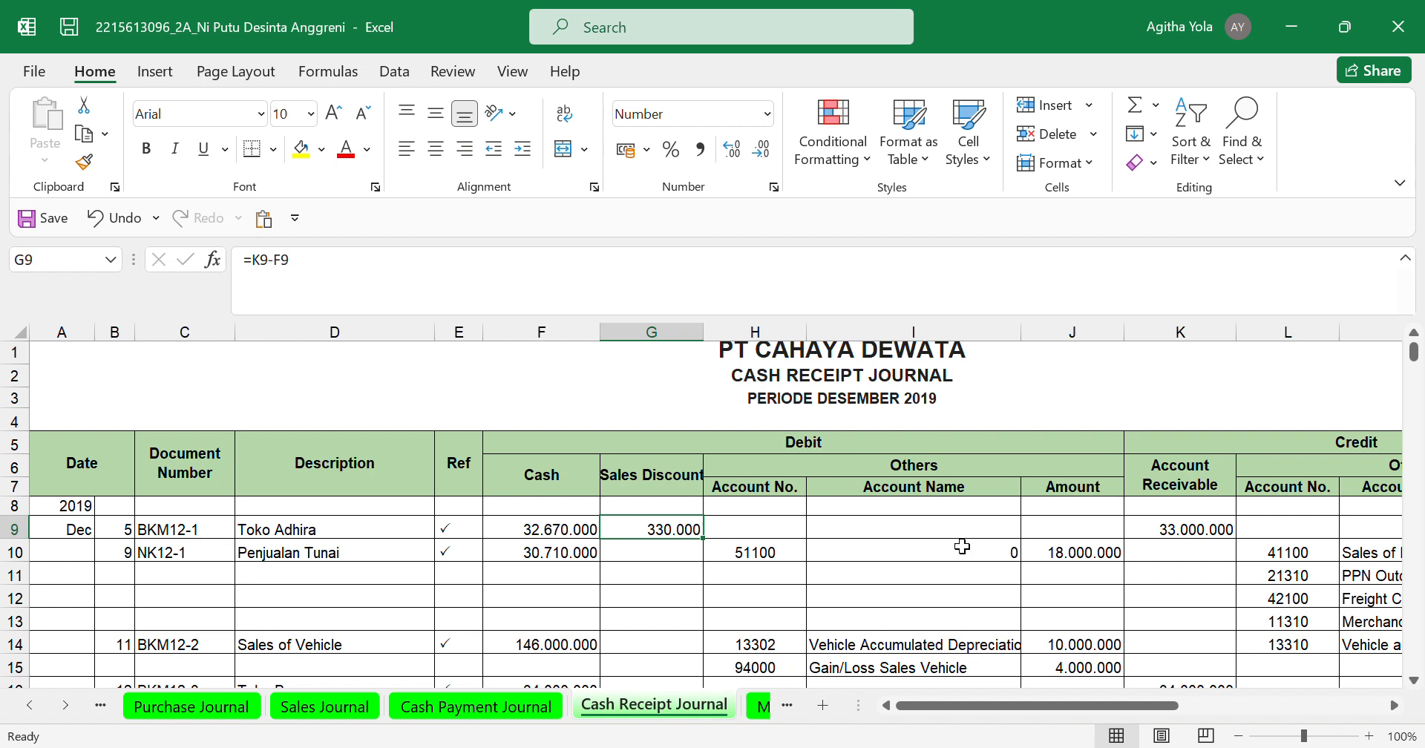
pyautogui.click(1204, 539)
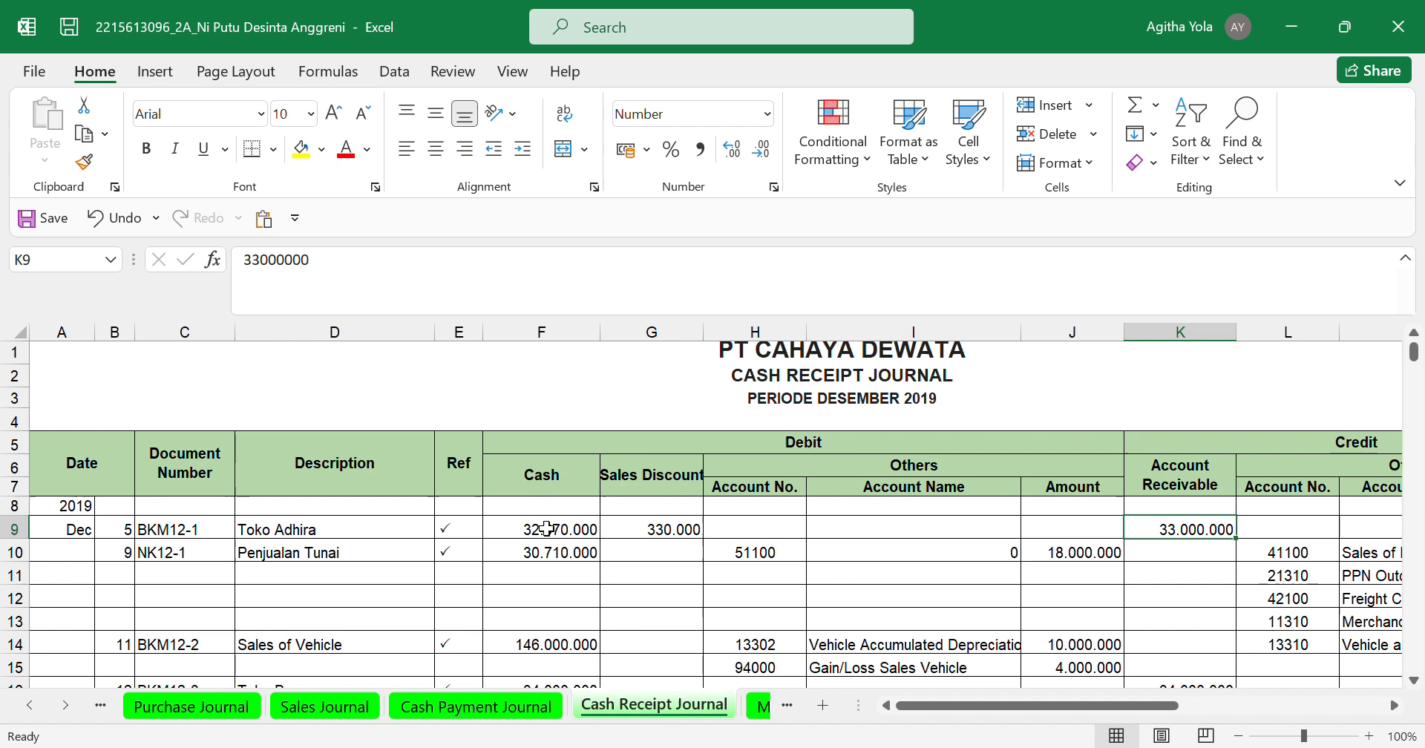
pyautogui.click(673, 527)
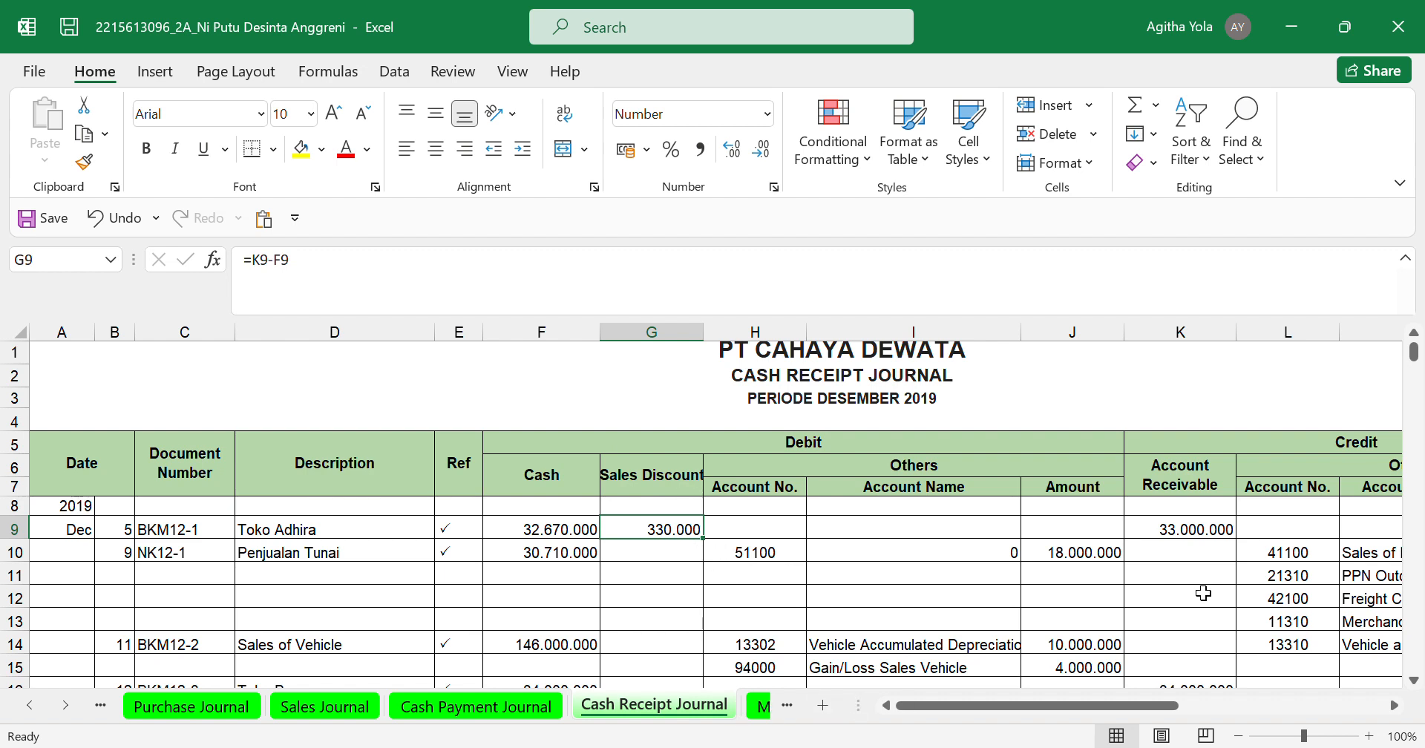
# - Open the Memorial Journal and inspect the Depreciation Expense debit formula among the adjusting entries
pyautogui.click(762, 714)
pyautogui.click(763, 714)
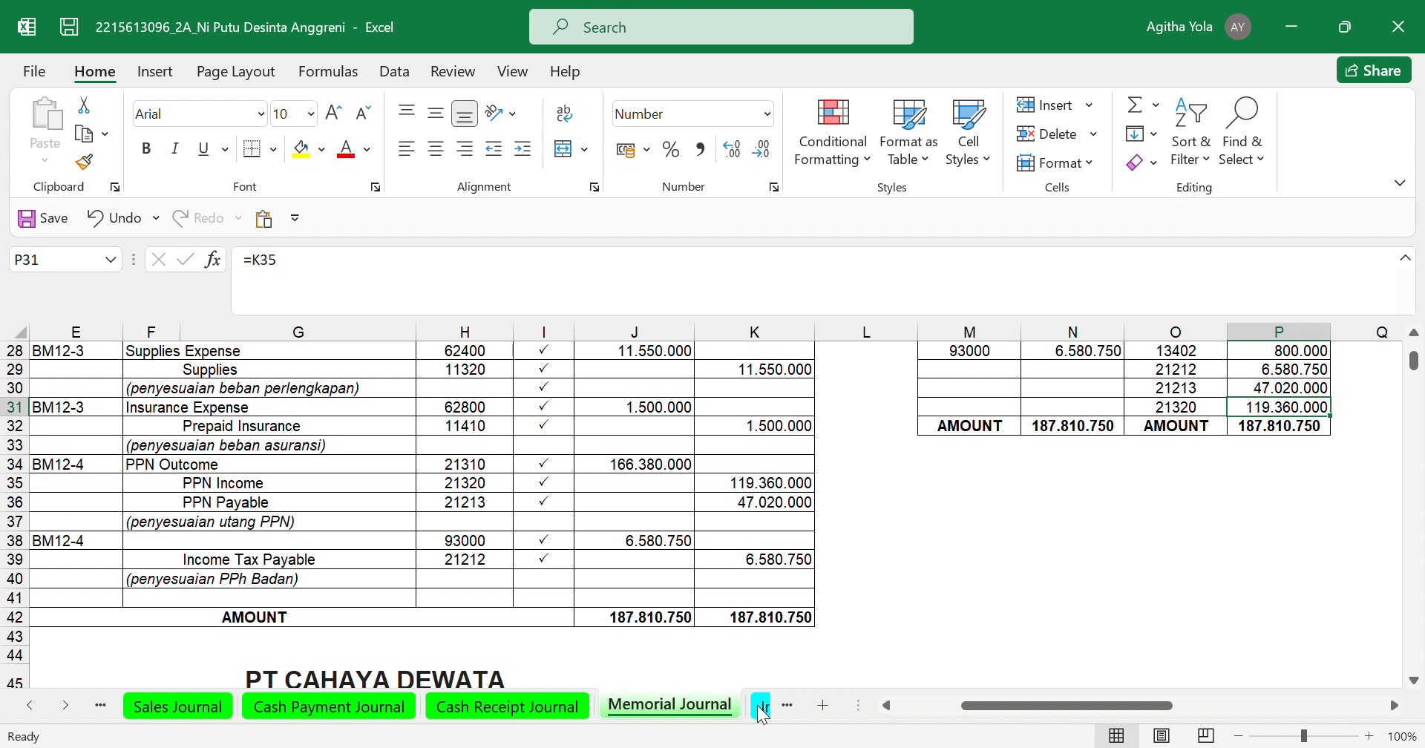
pyautogui.scroll(3, 582, 518)
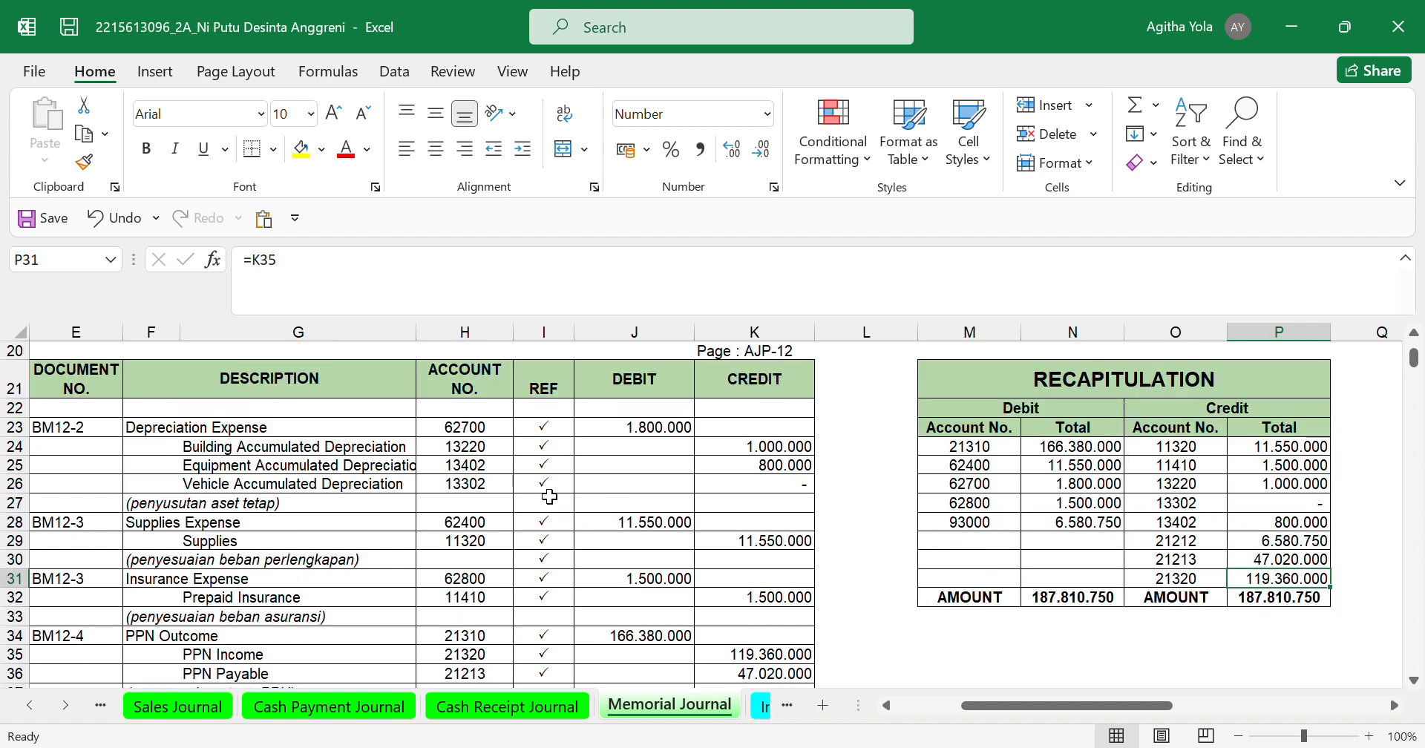
pyautogui.click(631, 436)
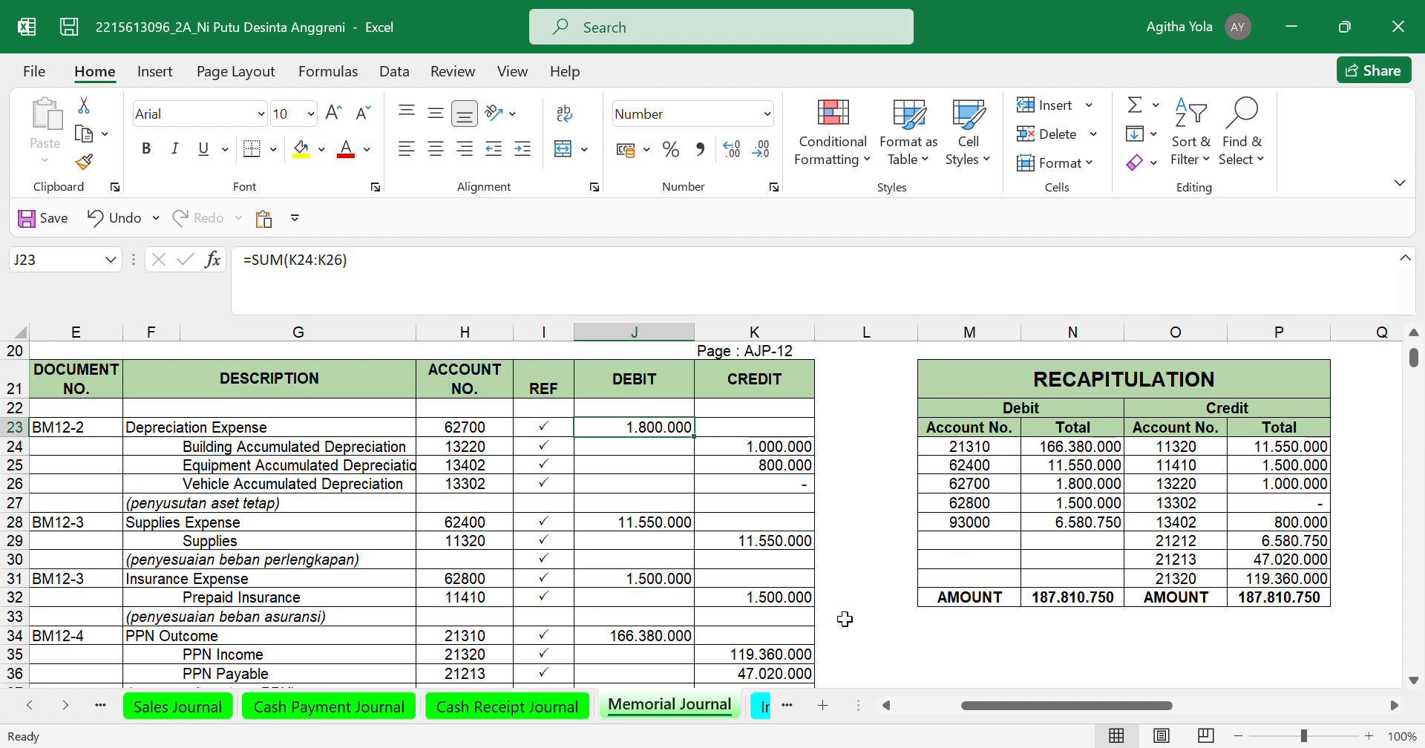
pyautogui.scroll(-1, 845, 619)
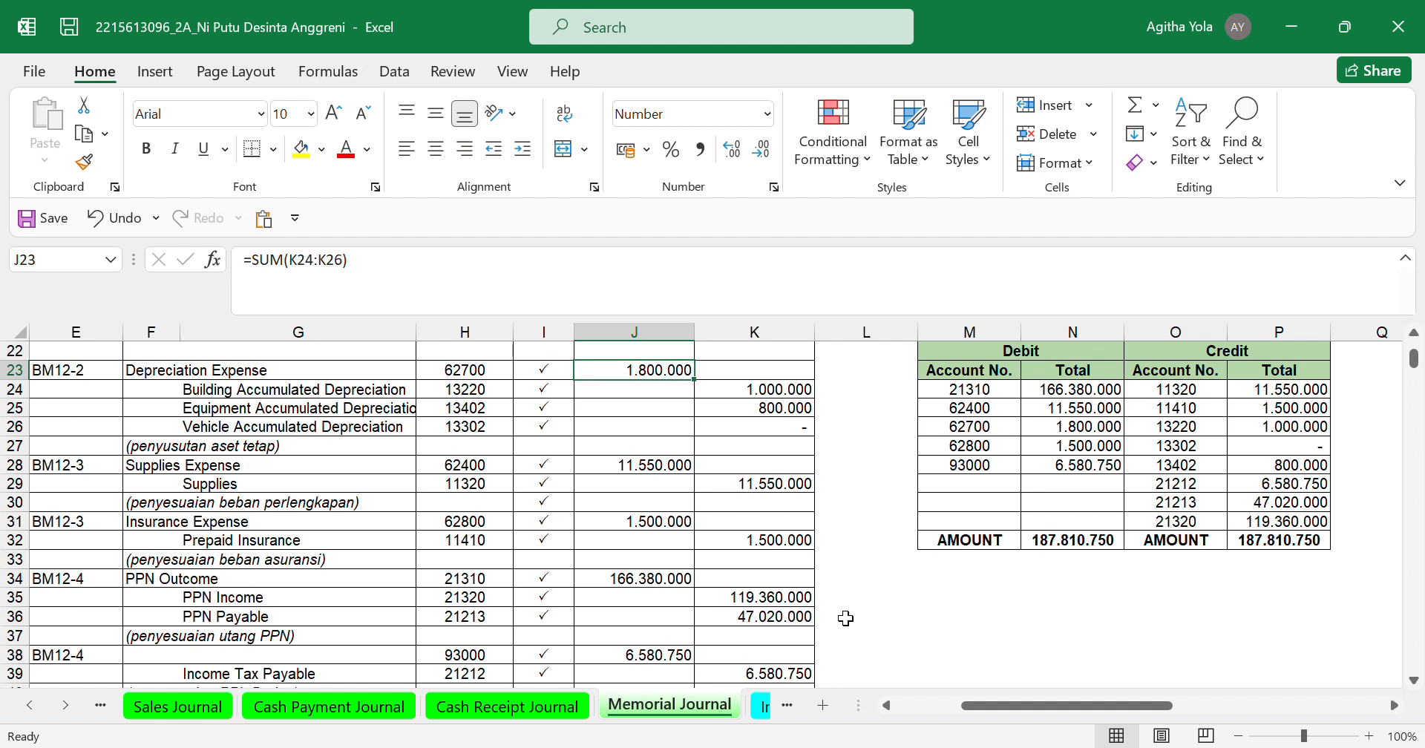
# - Open the Inventory Card and inspect the unit, price and amount cells of the Oxone opening balance
pyautogui.click(761, 707)
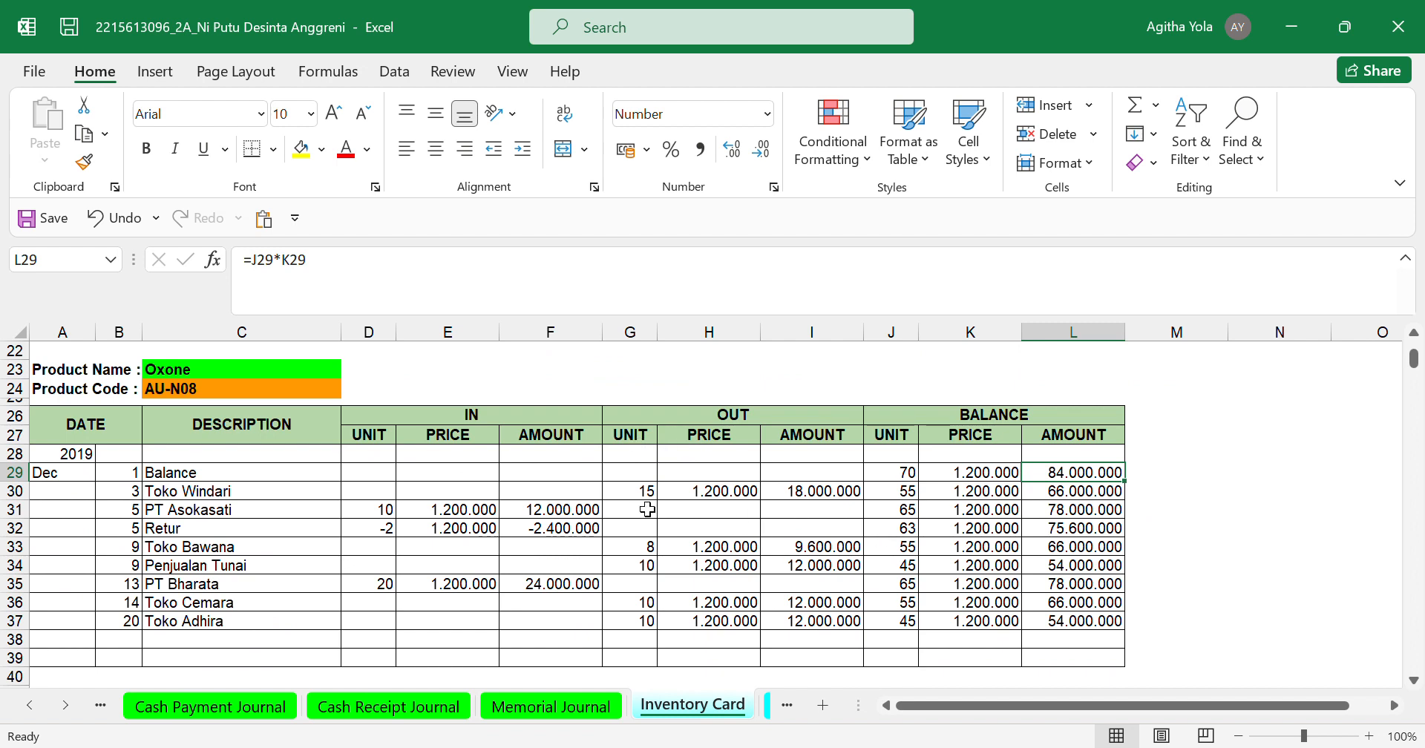
pyautogui.click(901, 480)
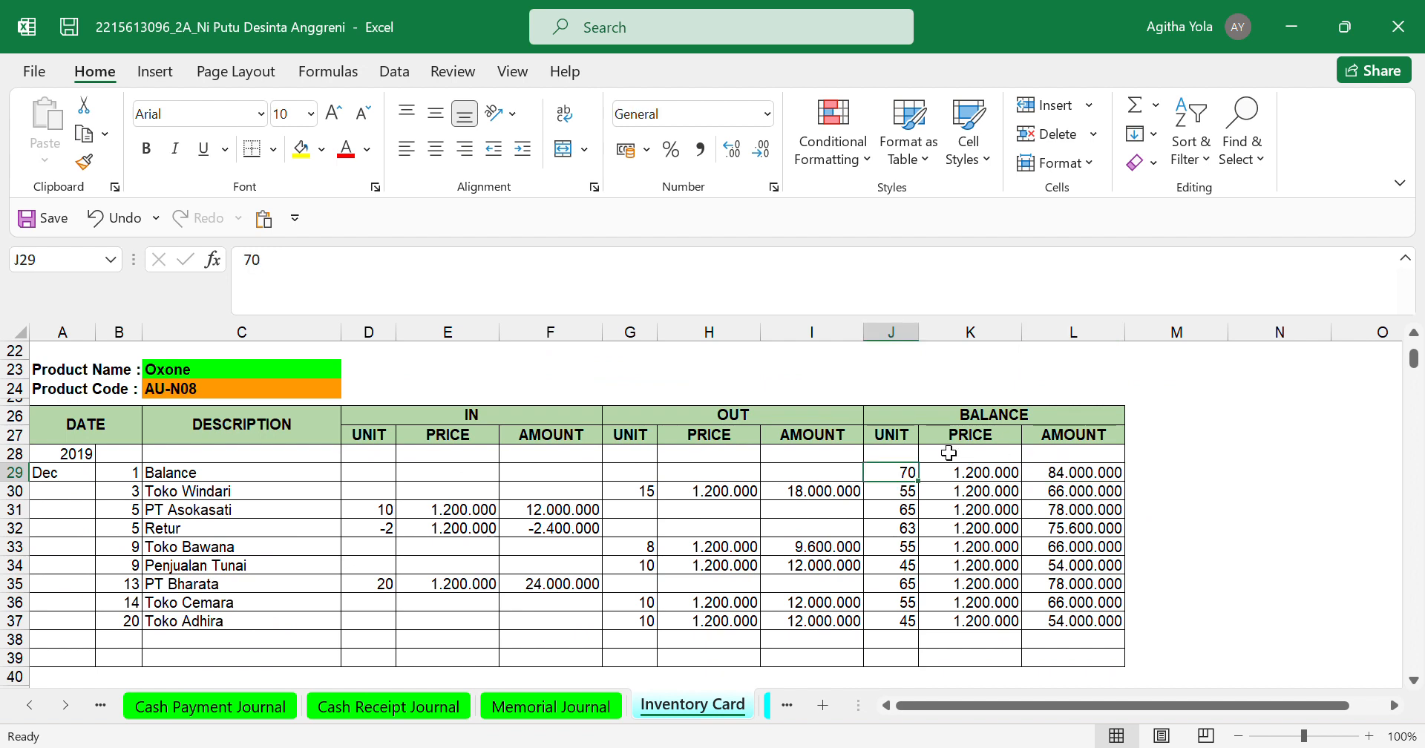
pyautogui.click(1004, 478)
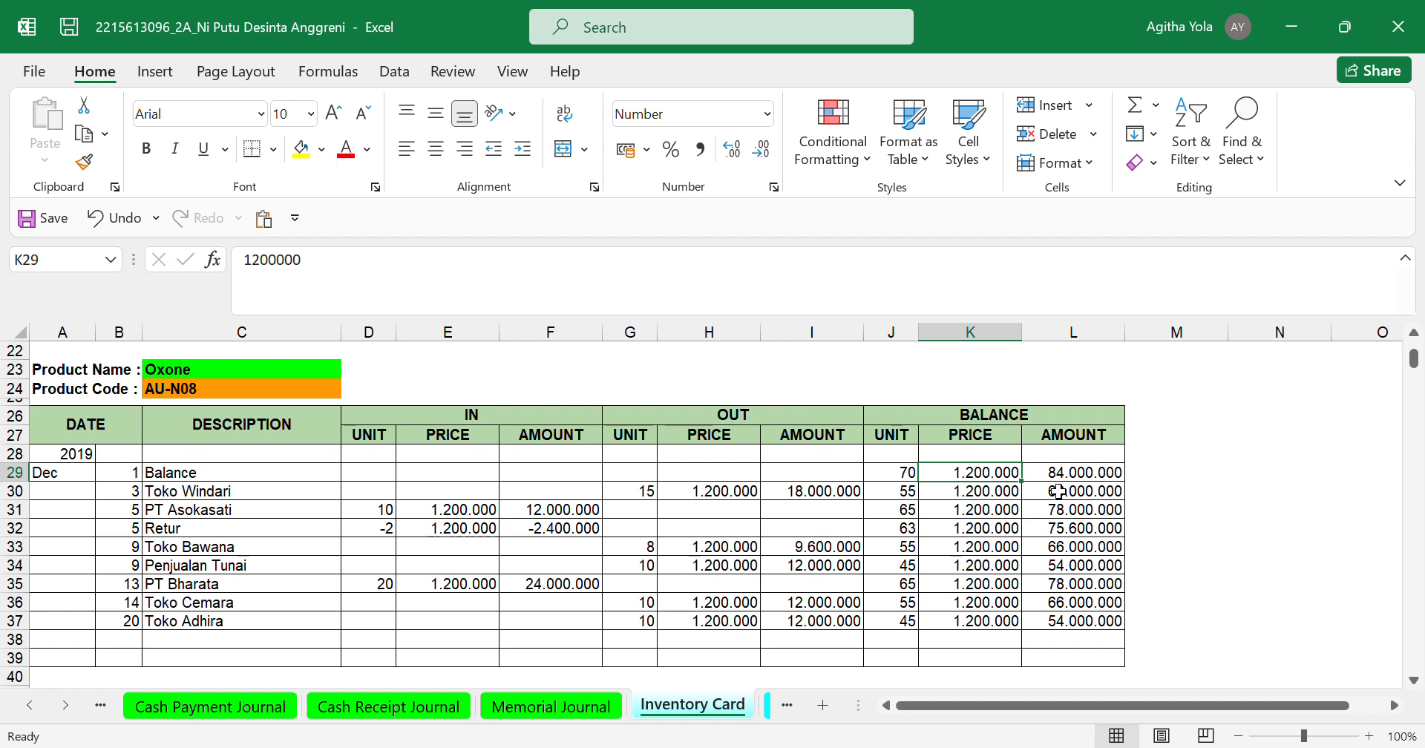
pyautogui.click(1093, 476)
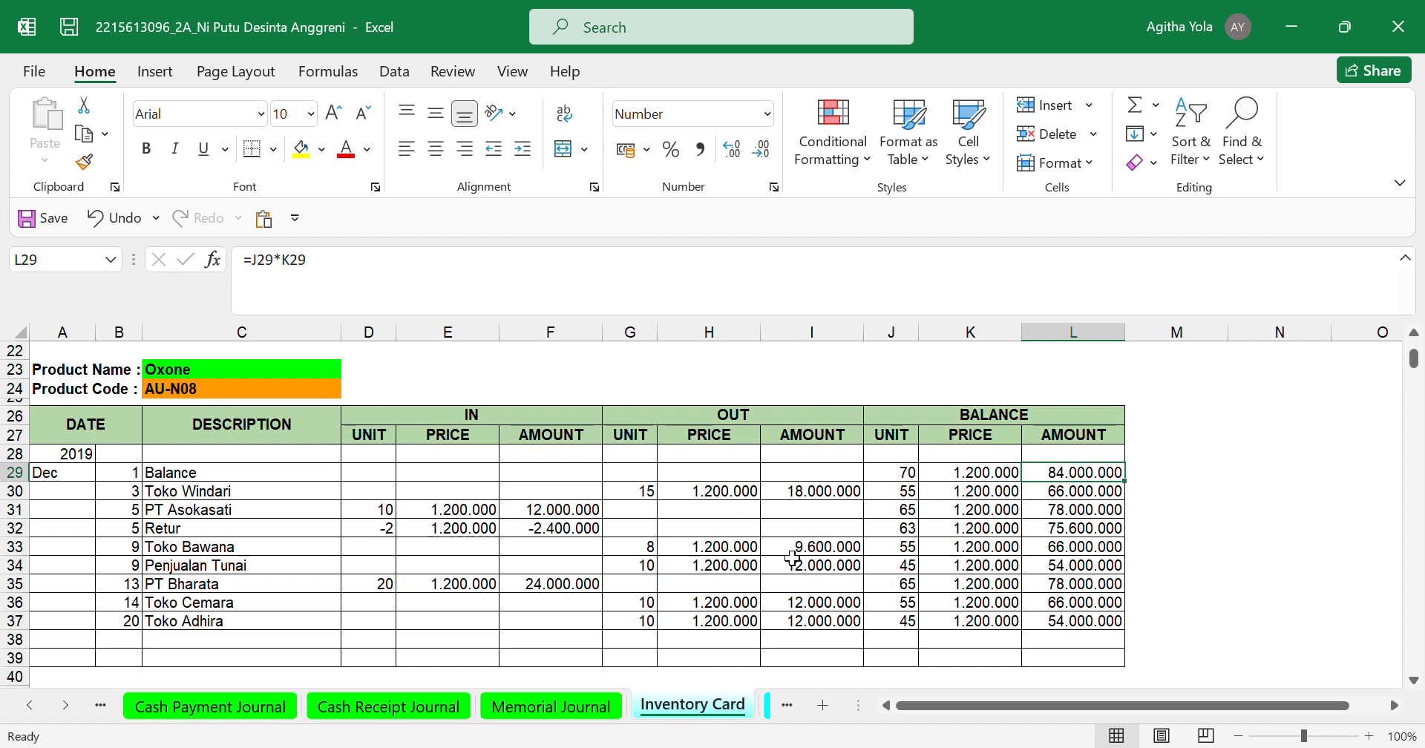
# - Inspect the incoming unit, outgoing price and balance price formulas in the PT Asokasati row of the Oxone card
pyautogui.click(386, 514)
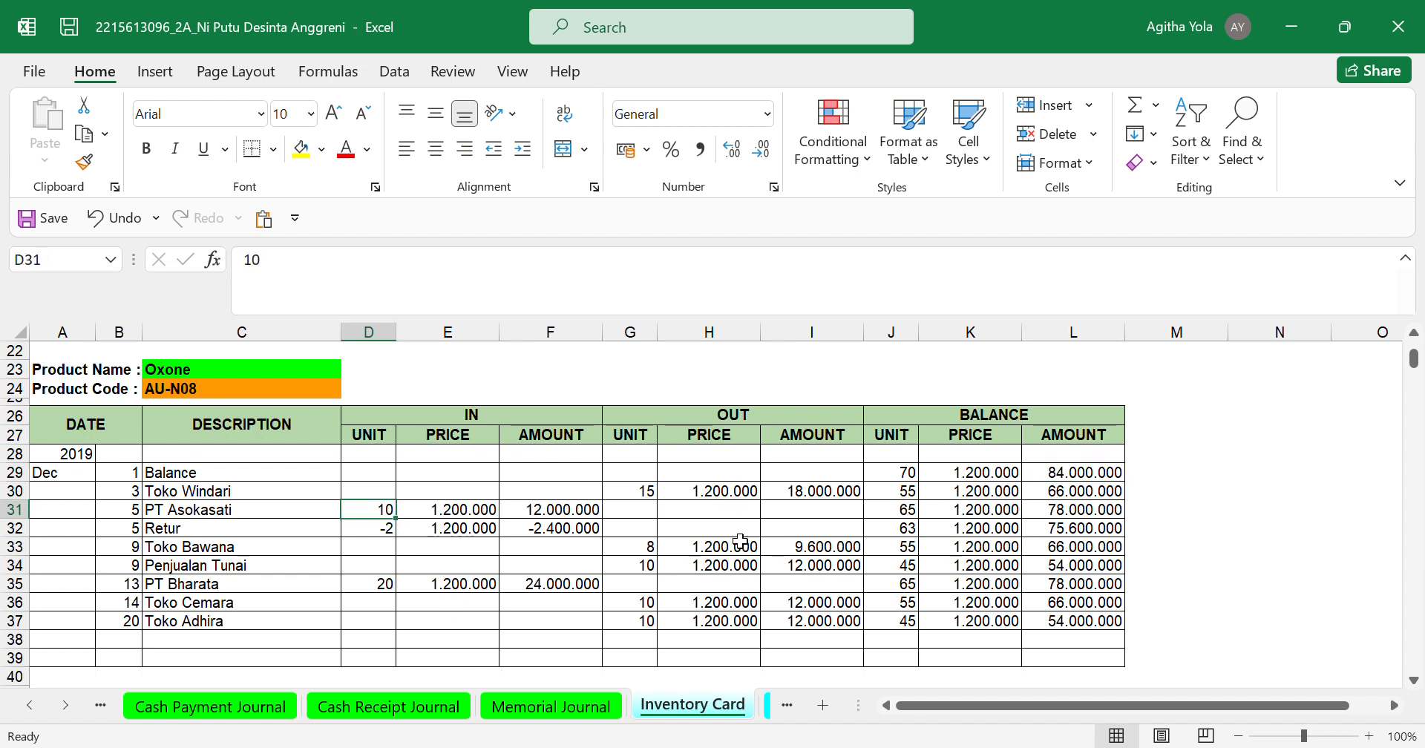
pyautogui.click(980, 510)
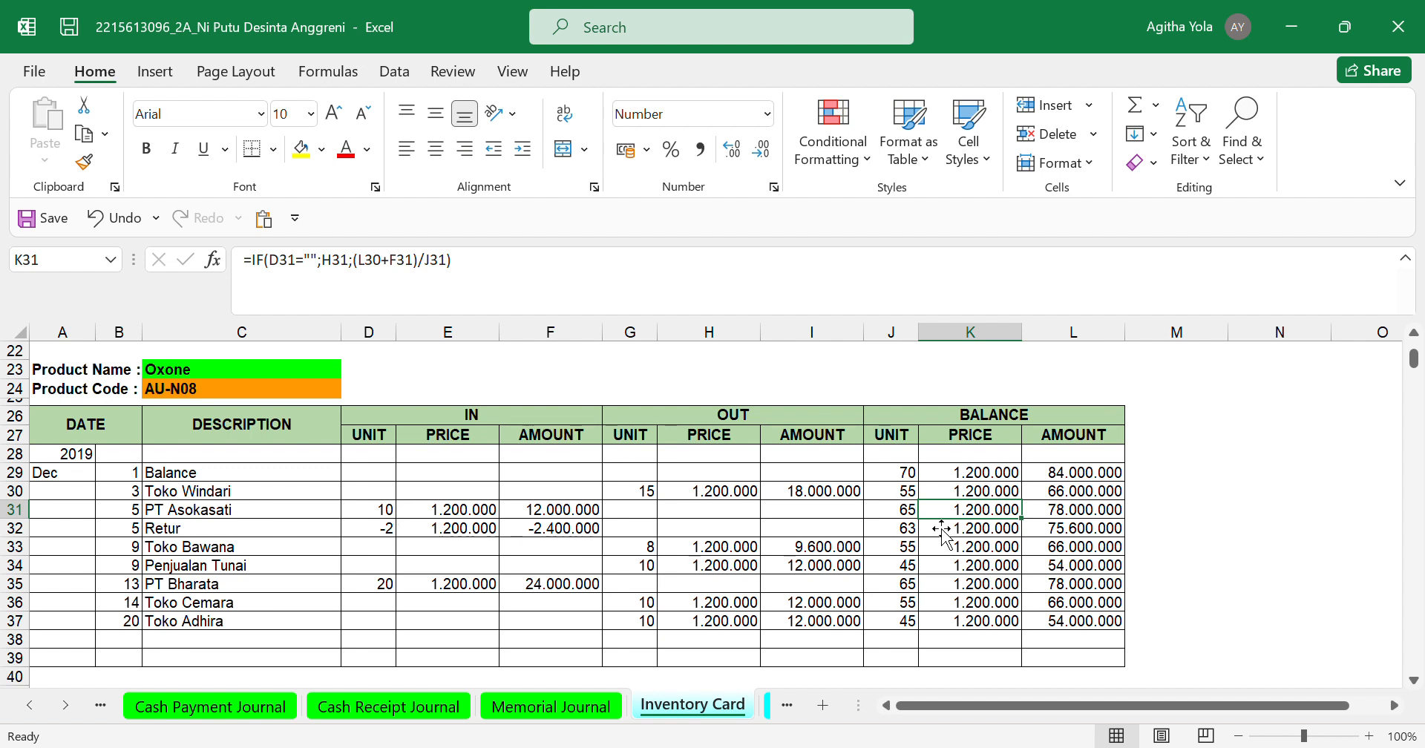
pyautogui.click(734, 517)
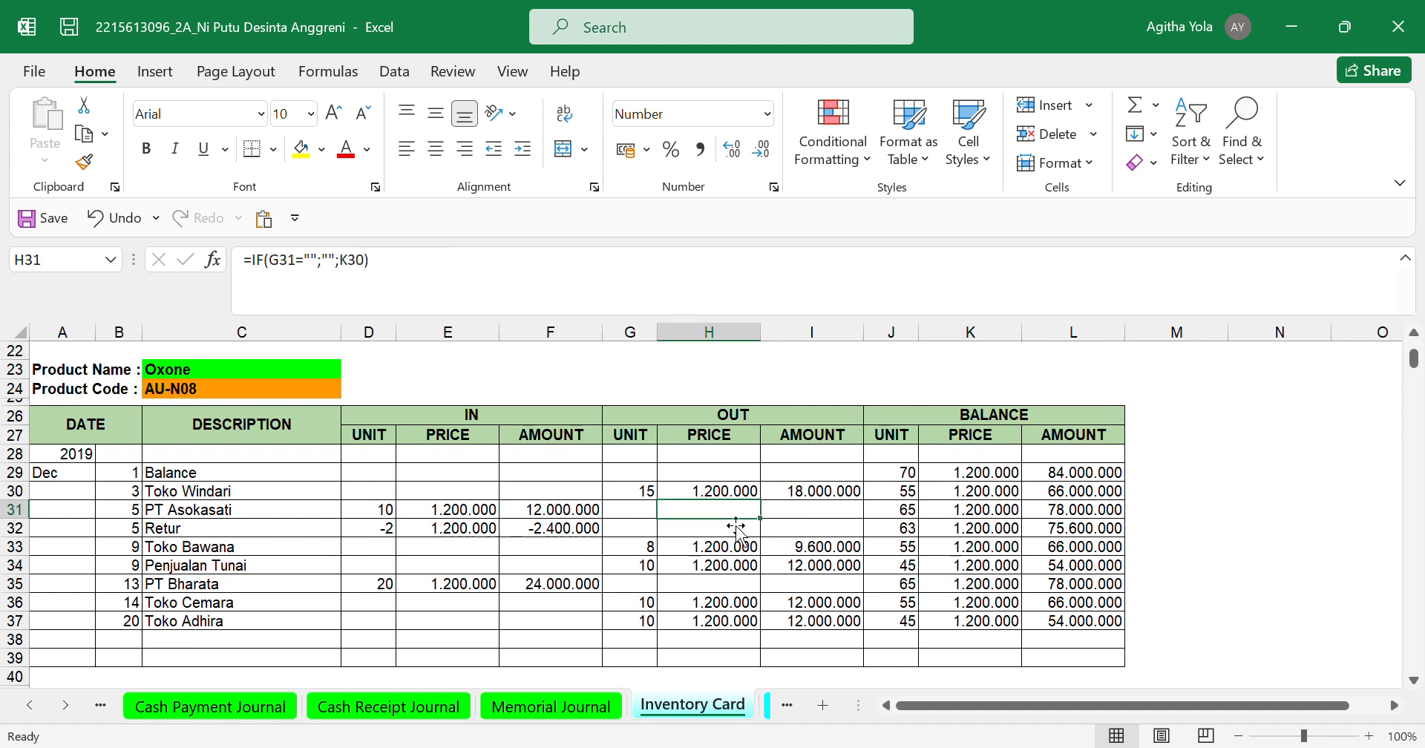
pyautogui.click(970, 517)
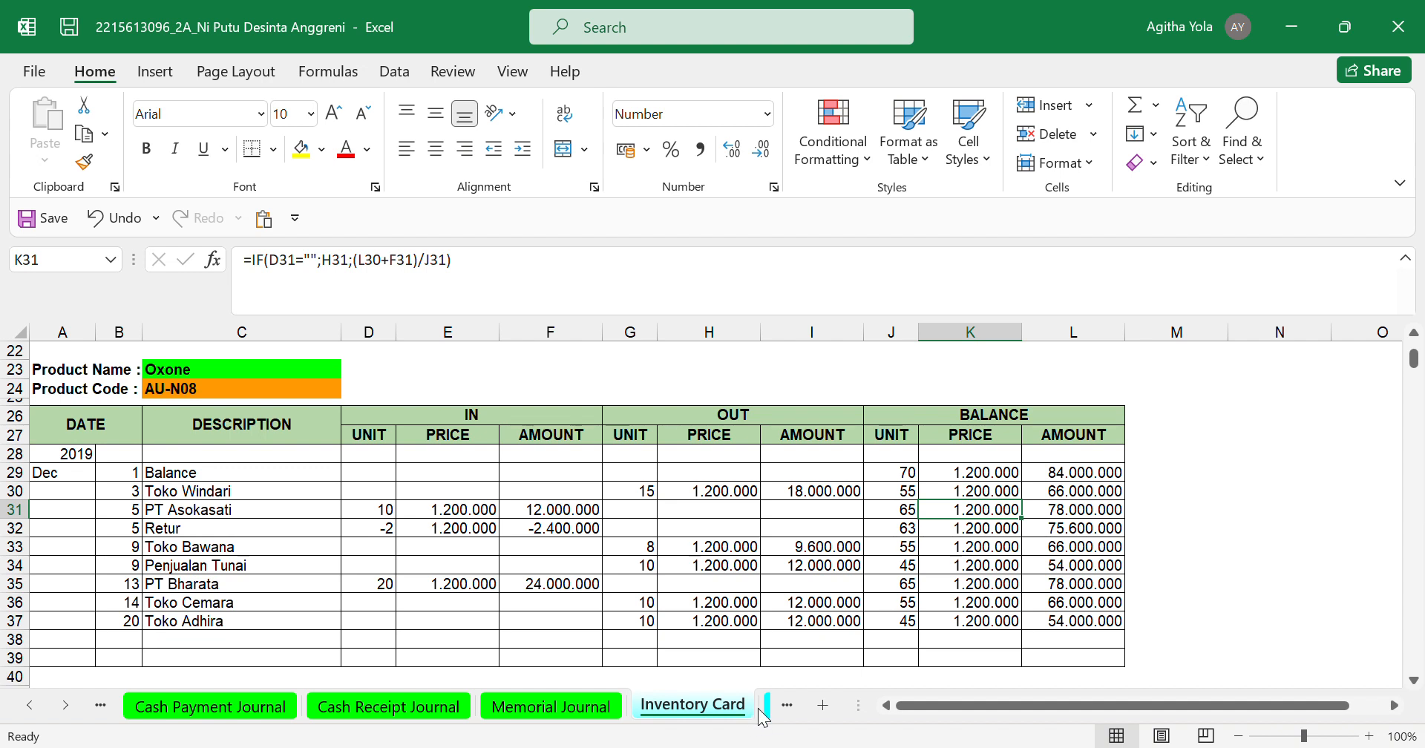
# - Open the Payable Card, inspect PT Bharata's payment debit and review the PT Charaki card
pyautogui.scroll(-3, 757, 710)
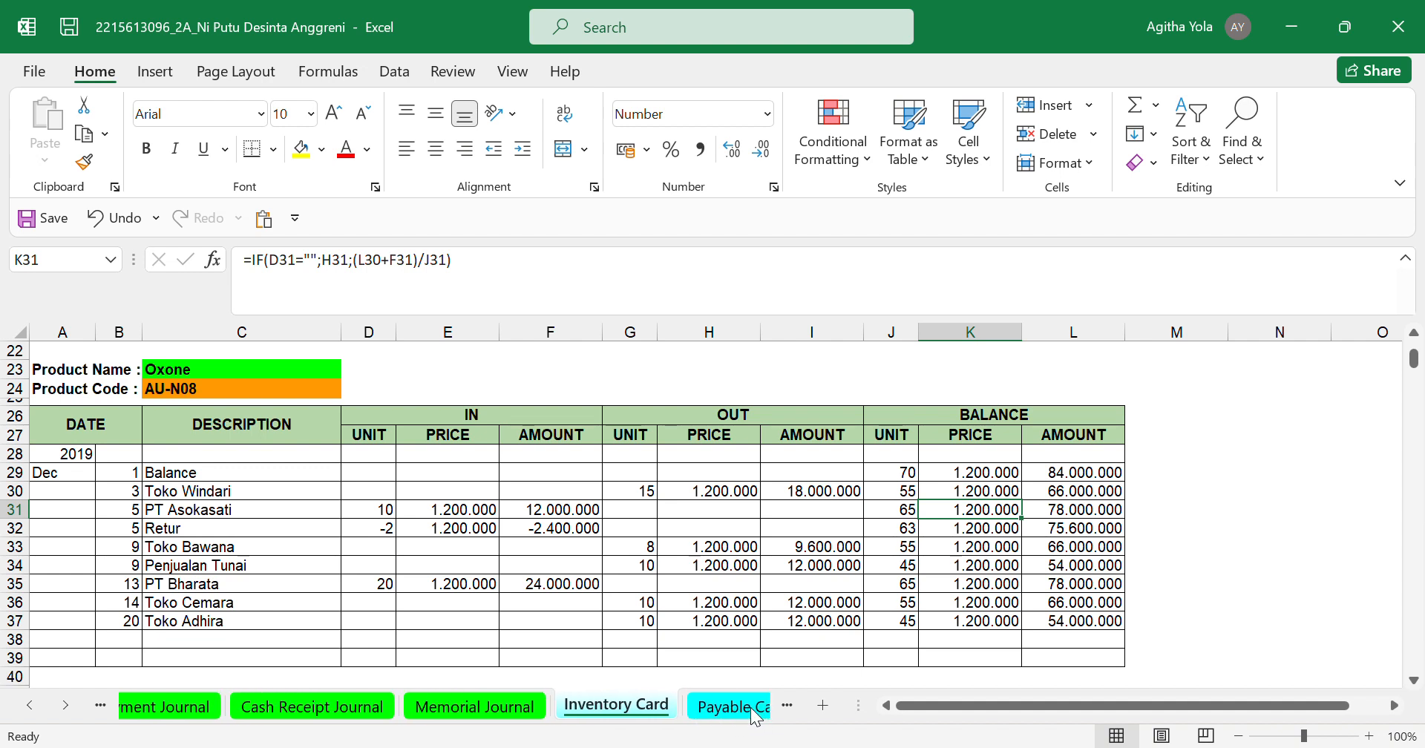
pyautogui.click(643, 713)
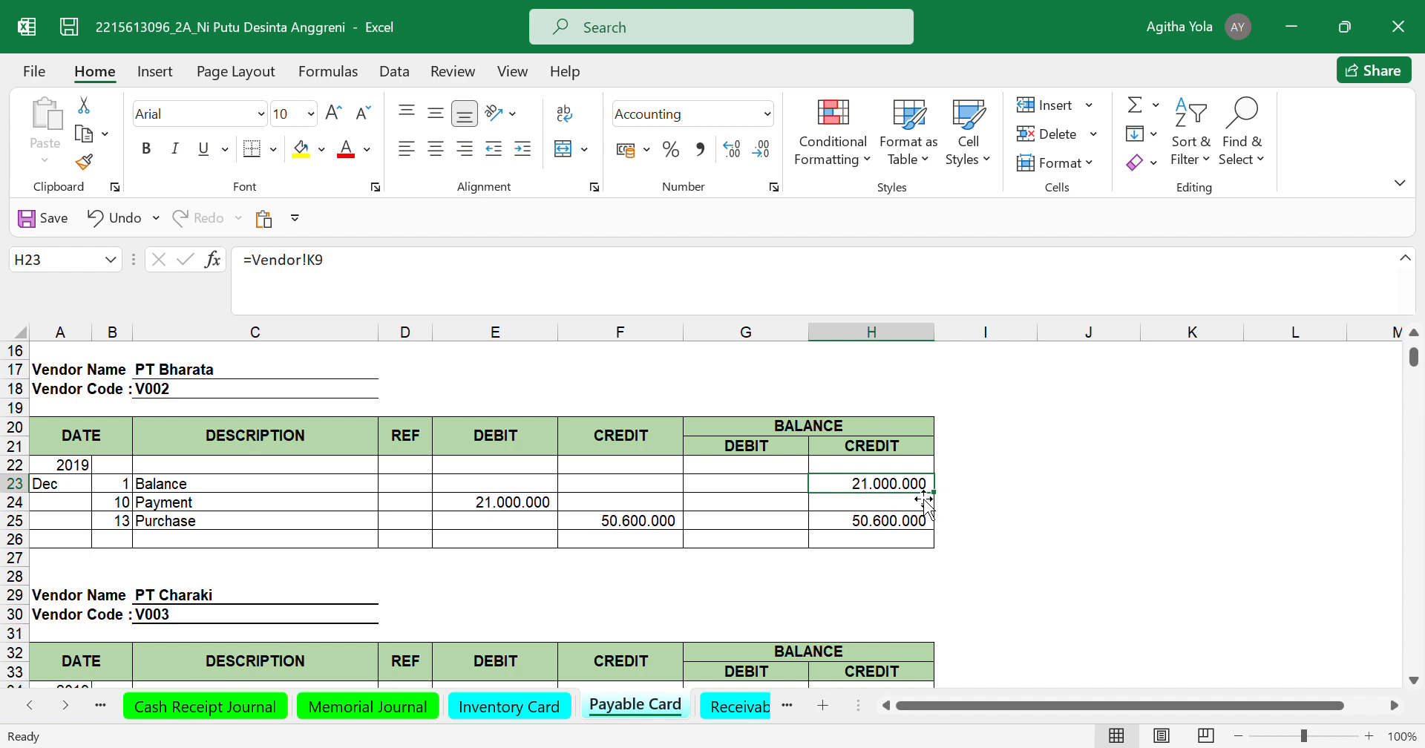
pyautogui.click(543, 508)
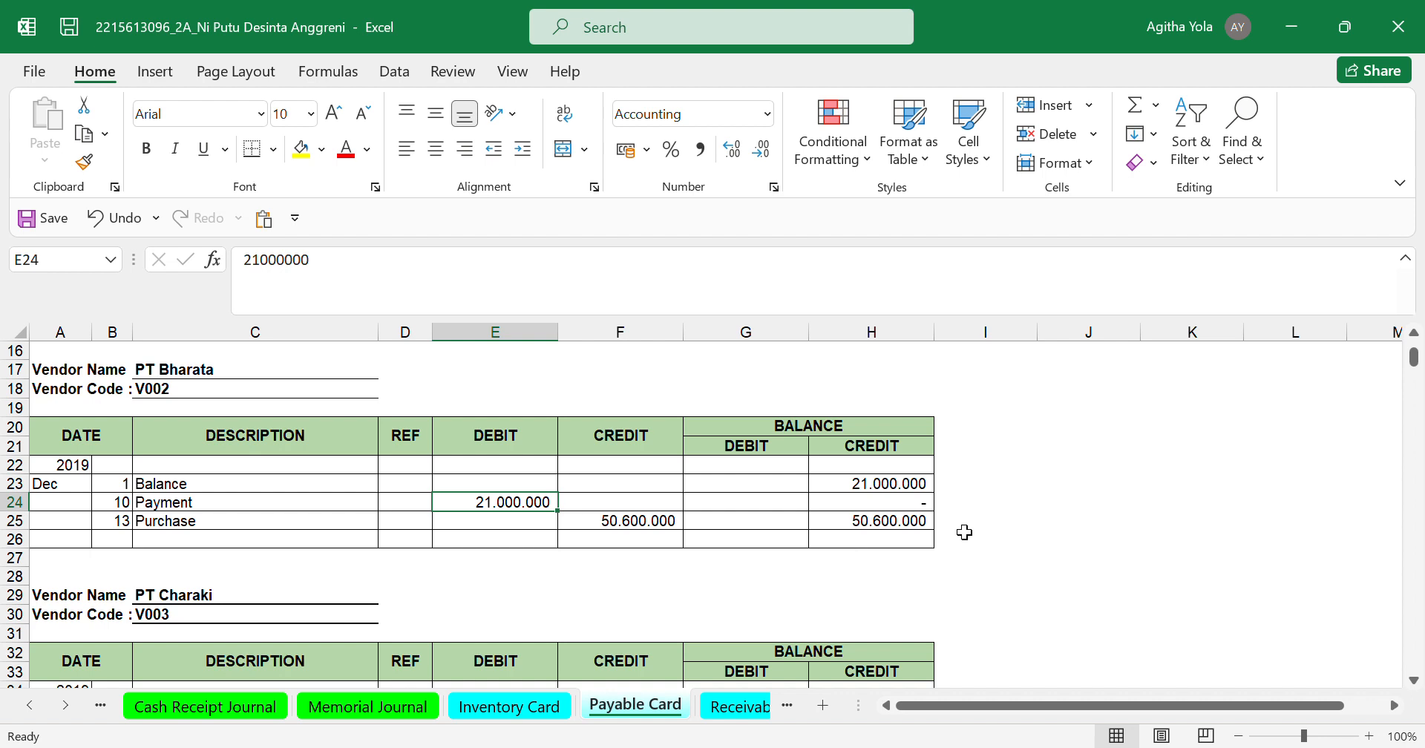
pyautogui.scroll(-3, 718, 630)
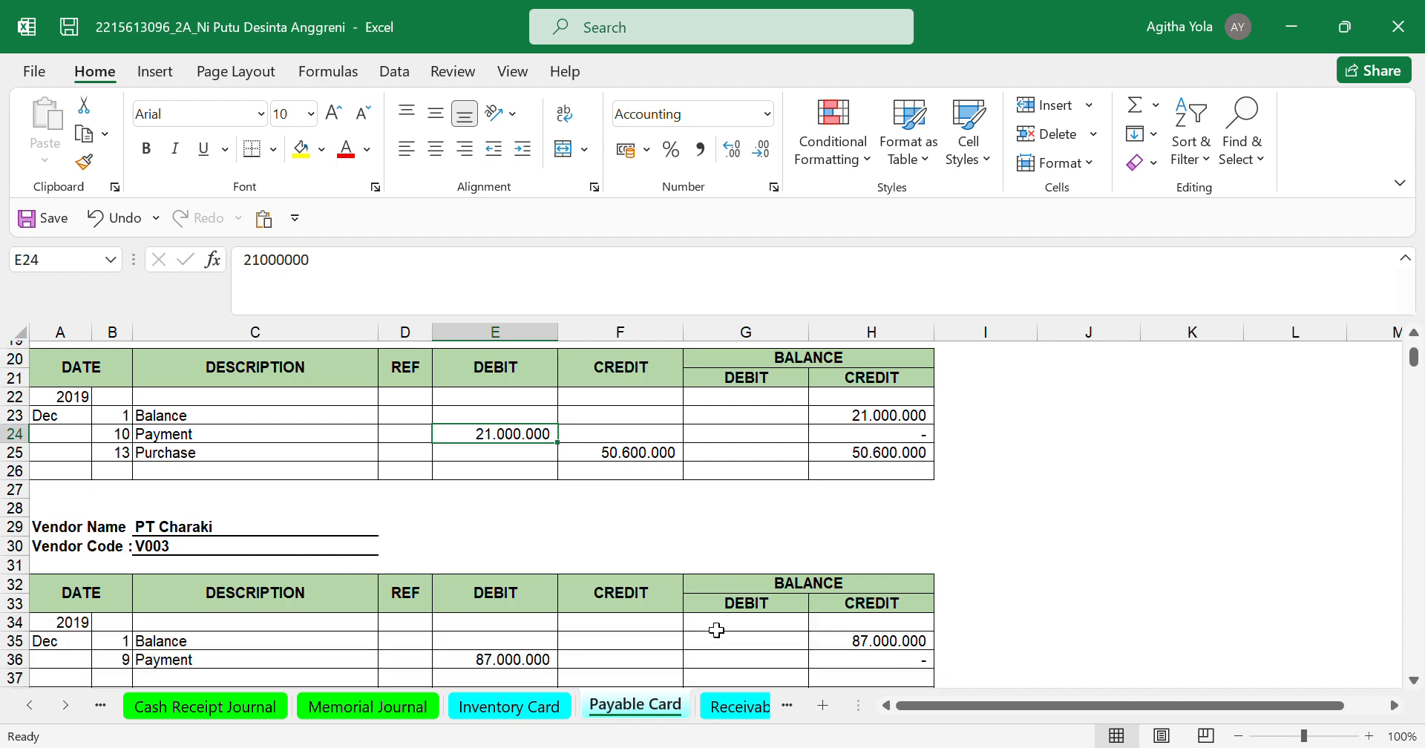
pyautogui.scroll(-1, 717, 630)
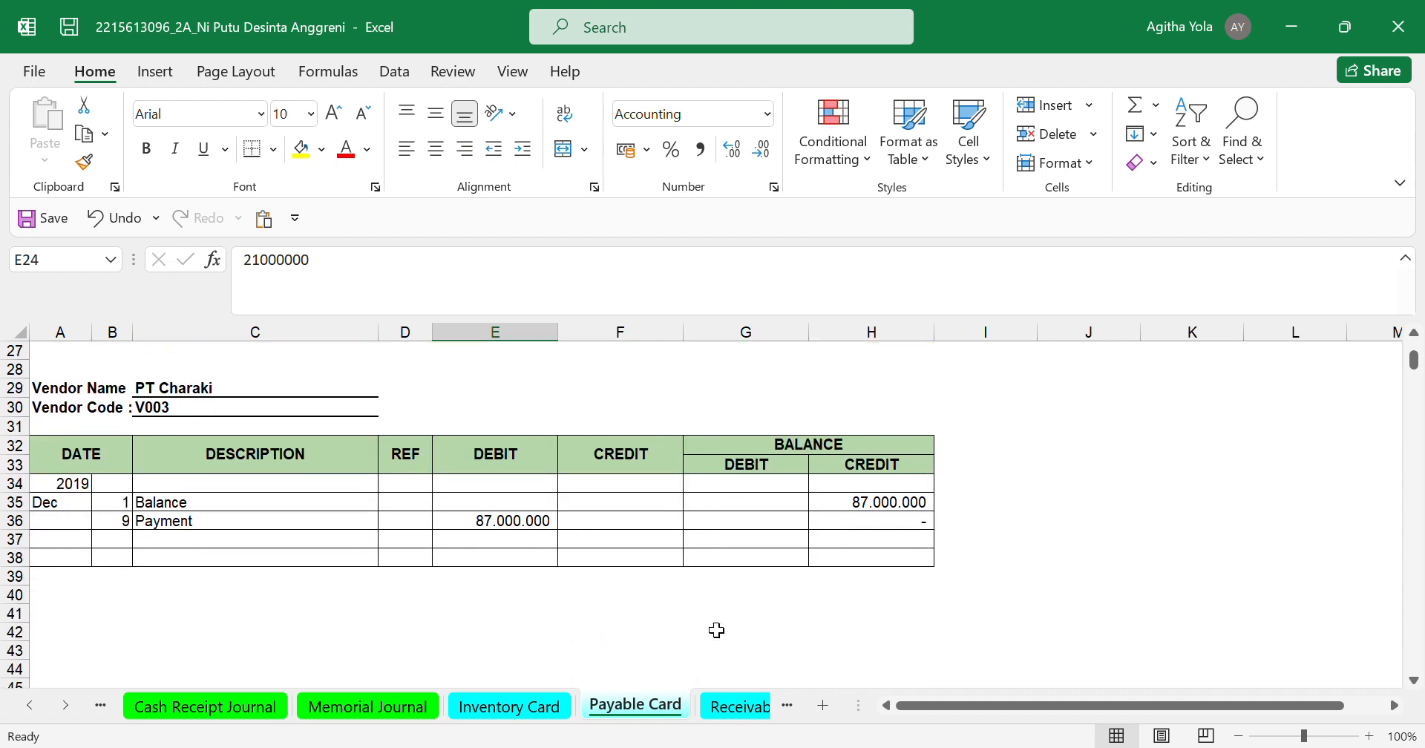
# - Open the Receivable Card, review the Toko Windari and Toko Bawana cards, and inspect Toko Bawana's opening debit balance formula
pyautogui.click(733, 709)
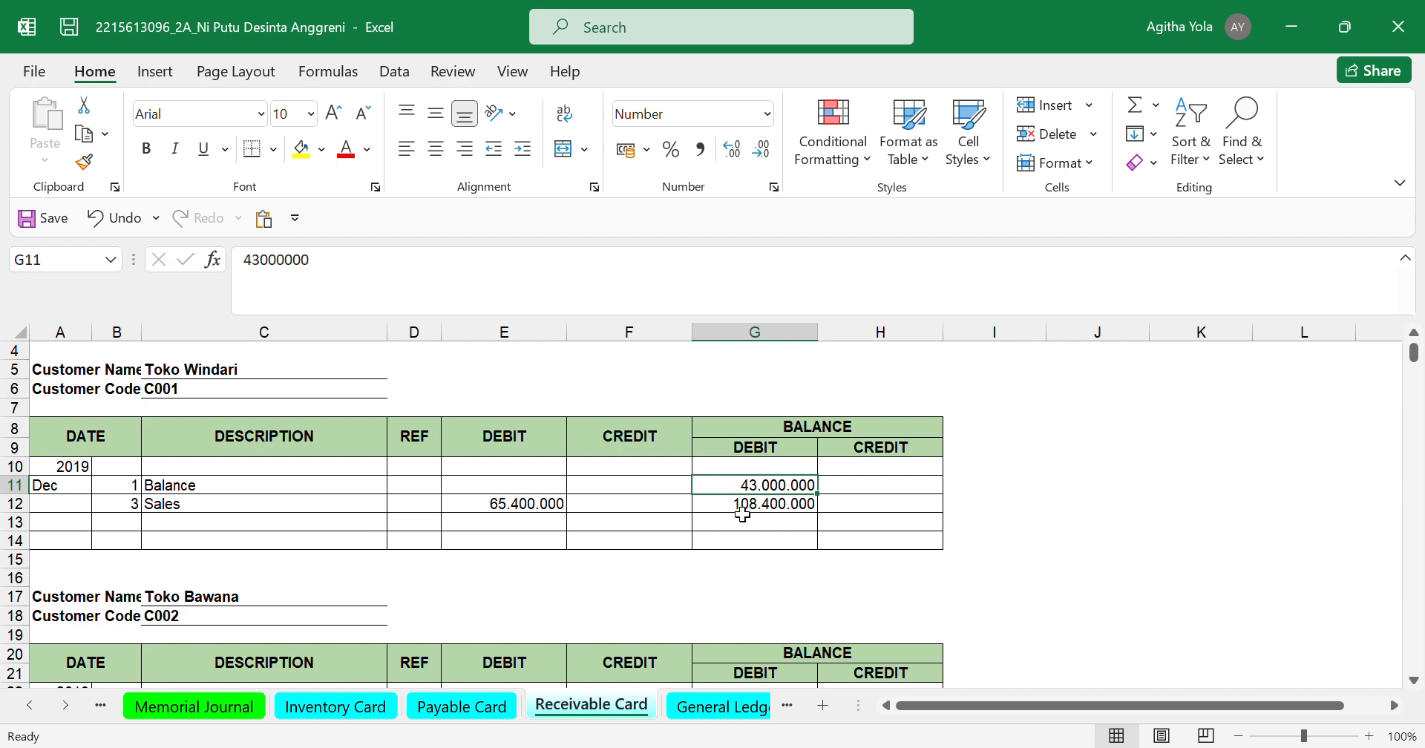
pyautogui.scroll(-3, 757, 593)
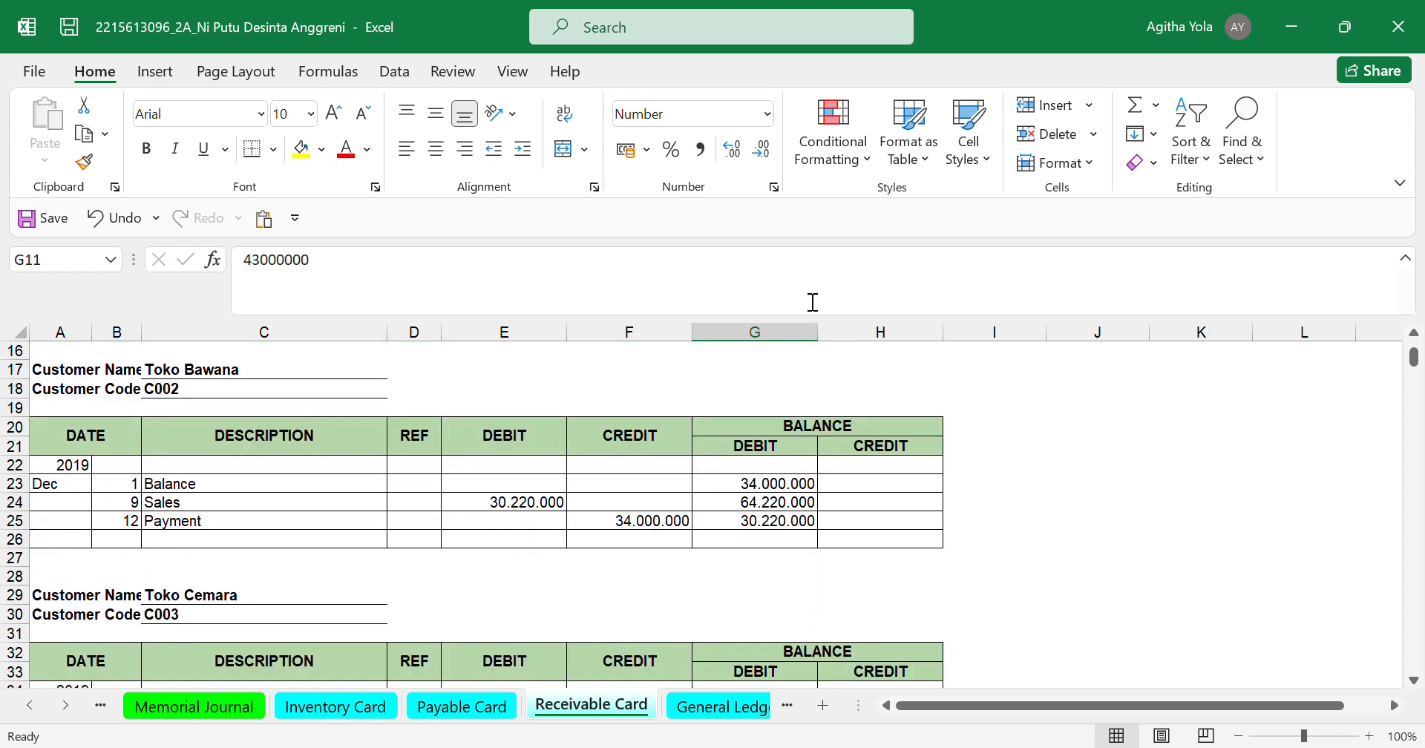
pyautogui.click(797, 490)
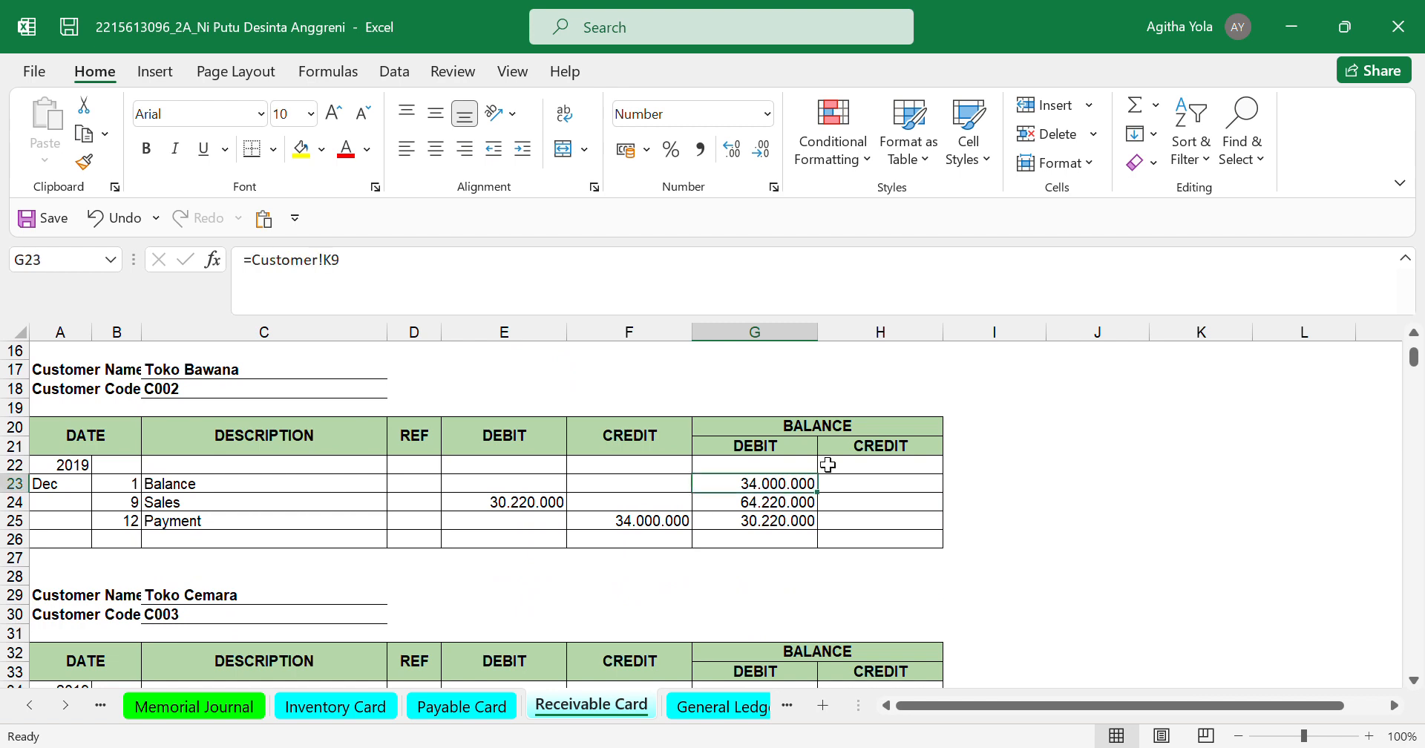
pyautogui.scroll(1, 789, 439)
pyautogui.scroll(1, 794, 442)
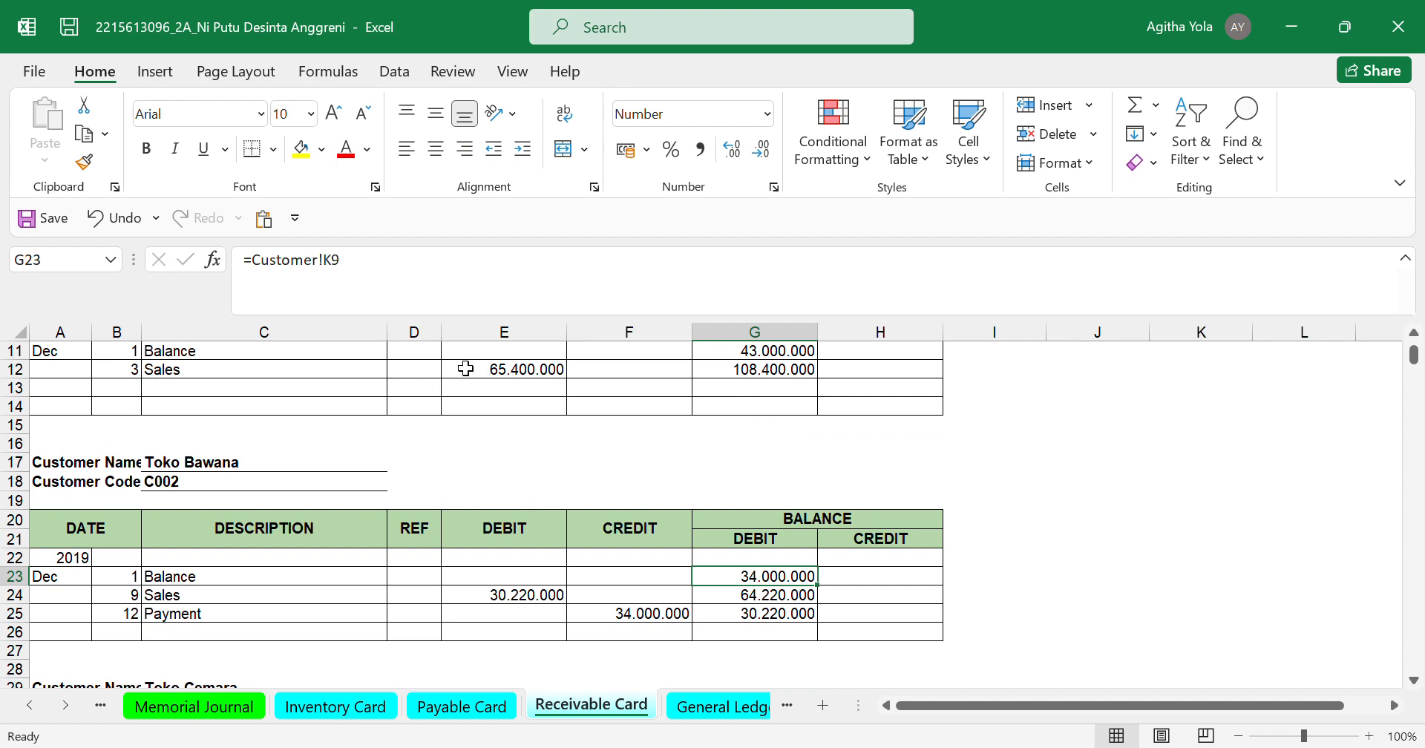
pyautogui.scroll(-2, 614, 503)
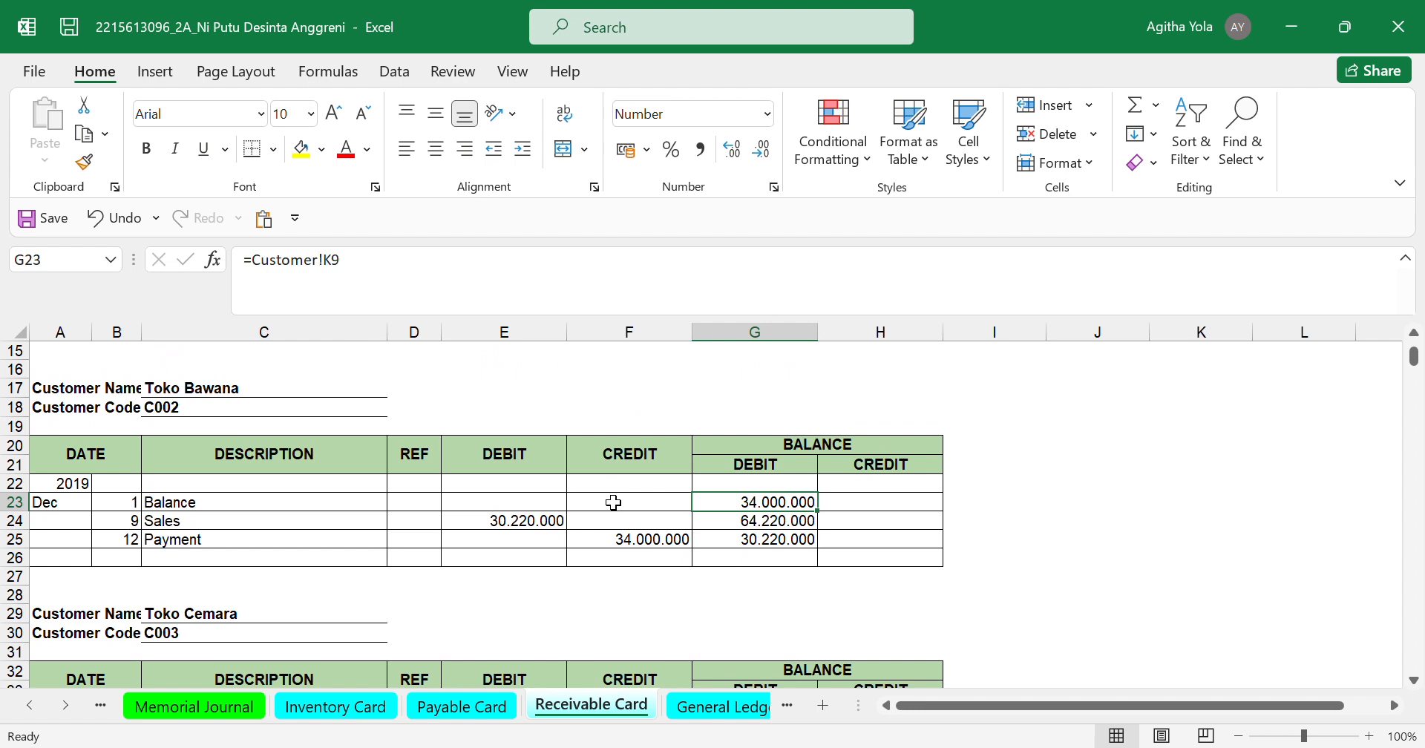
# - View the Sales of Merchandise account in the General Ledger, and inspect the Cash in Bank row of the Trial Balance
pyautogui.click(692, 707)
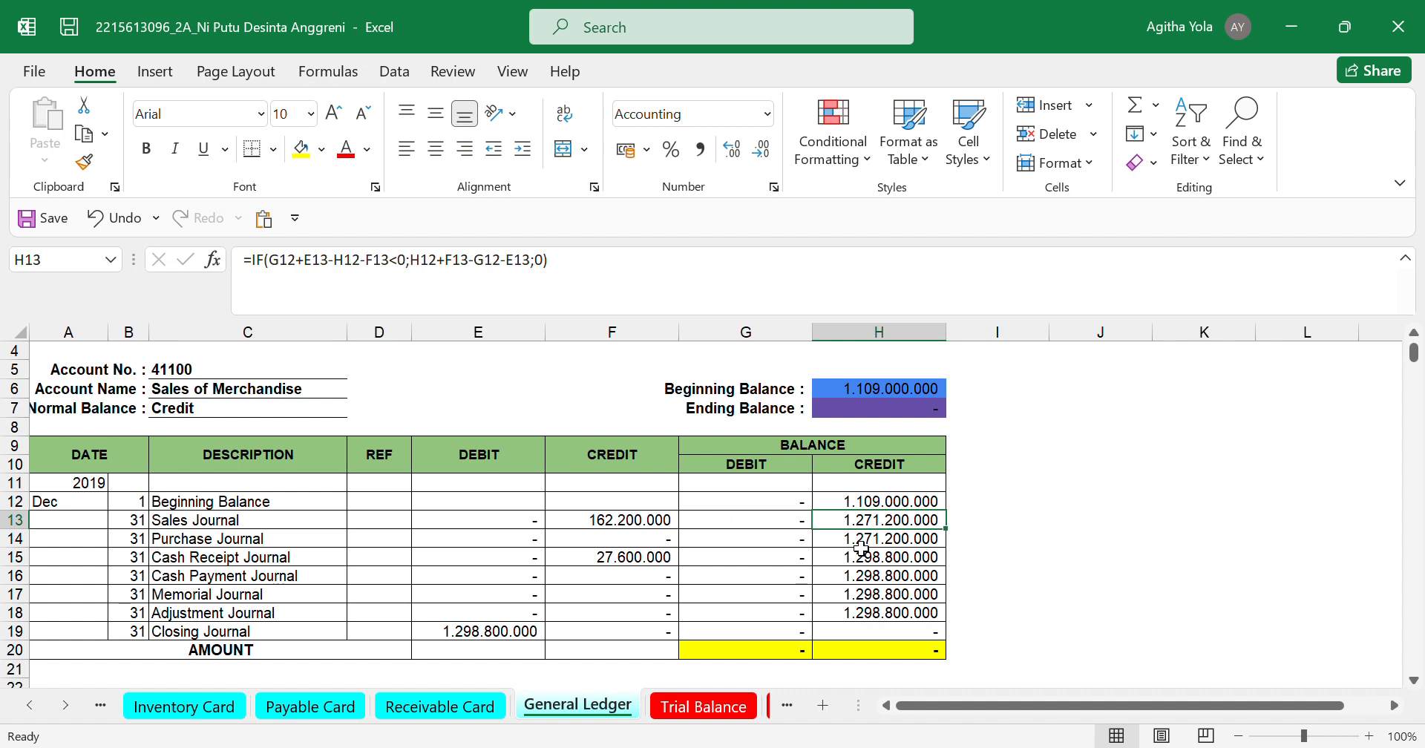
pyautogui.click(691, 707)
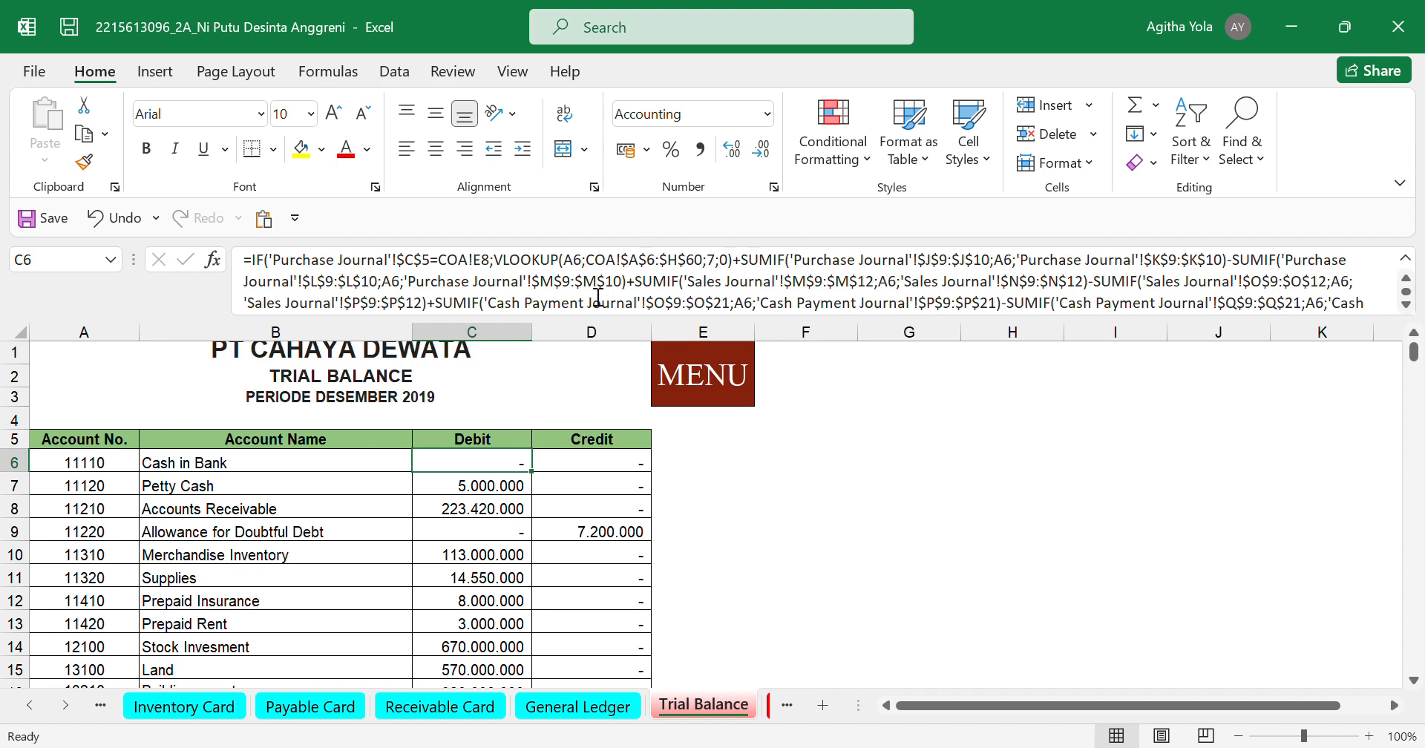
pyautogui.click(619, 473)
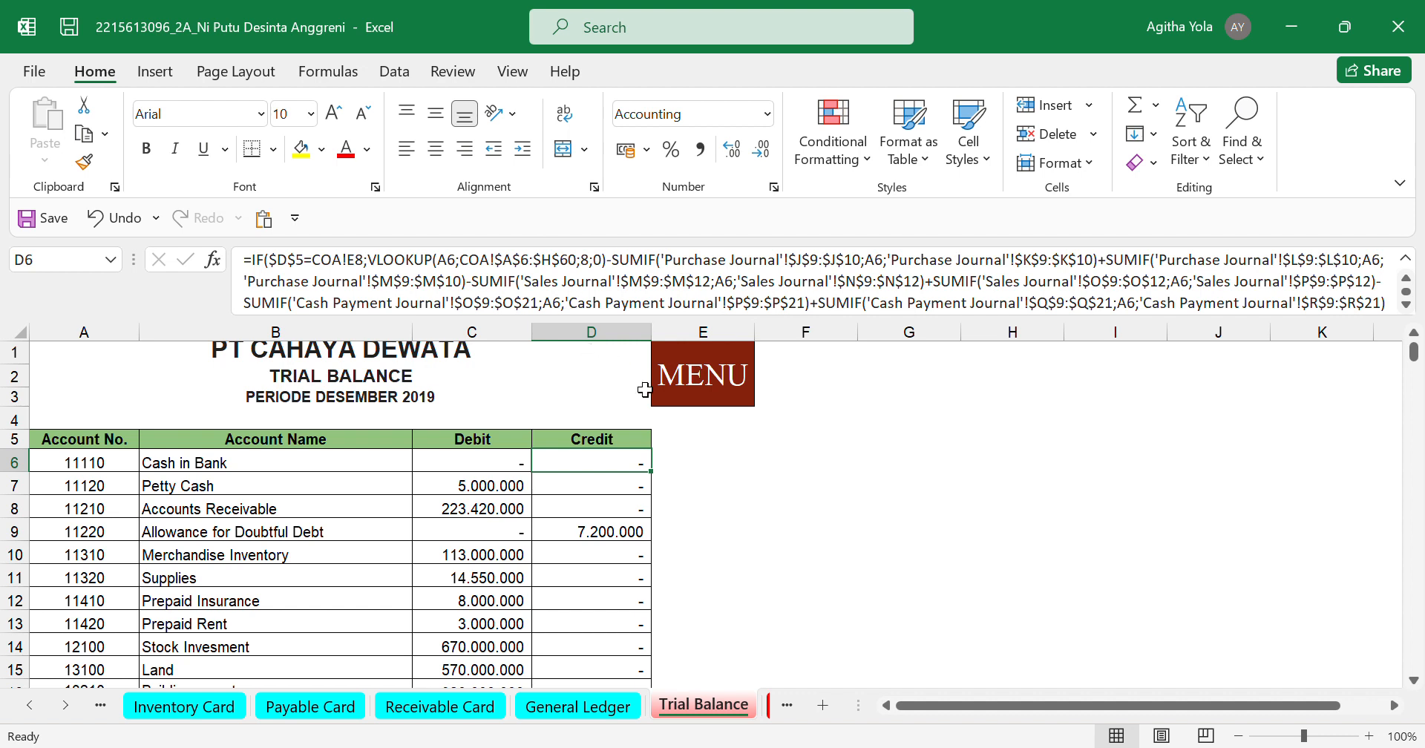
pyautogui.click(272, 469)
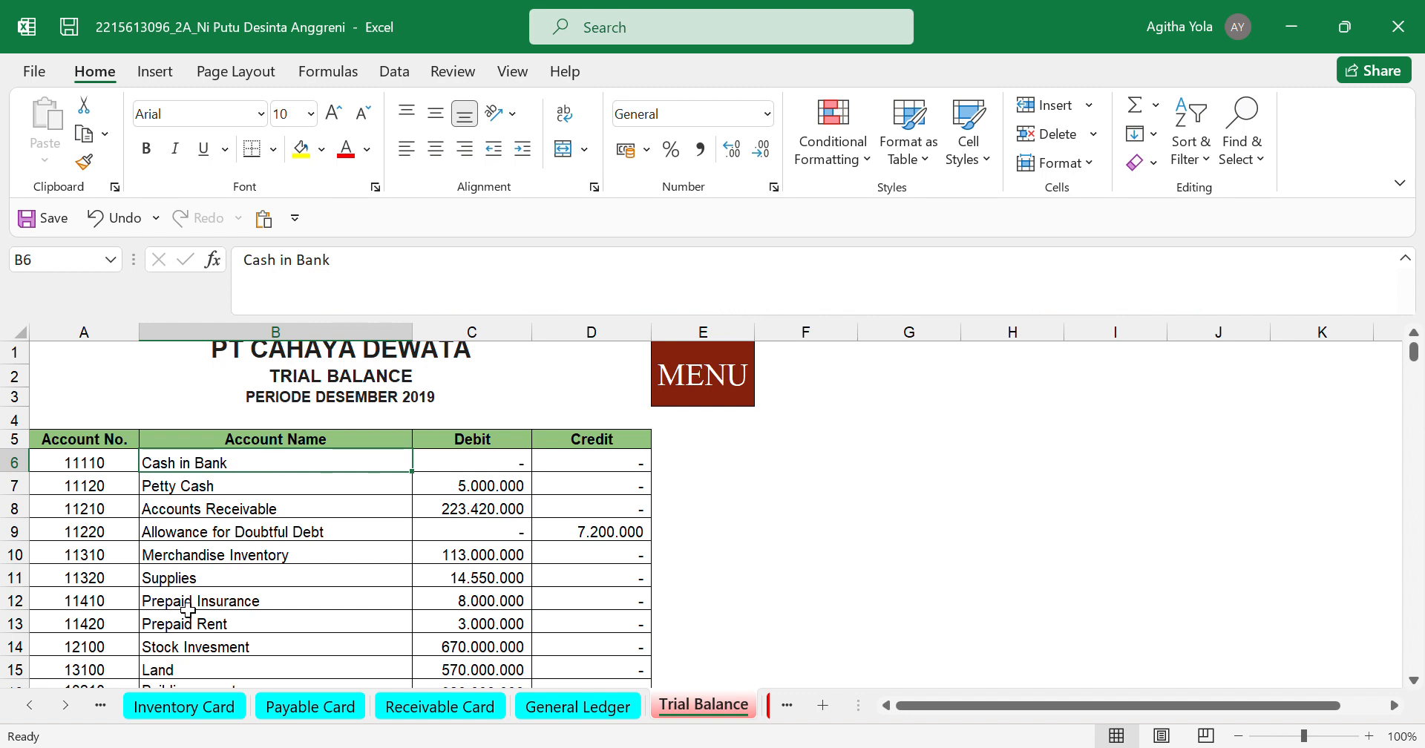
# - Inspect the Cash in Bank debit formula in the Trial Balance, and open the COA sheet to view its opening debit balance
pyautogui.click(526, 466)
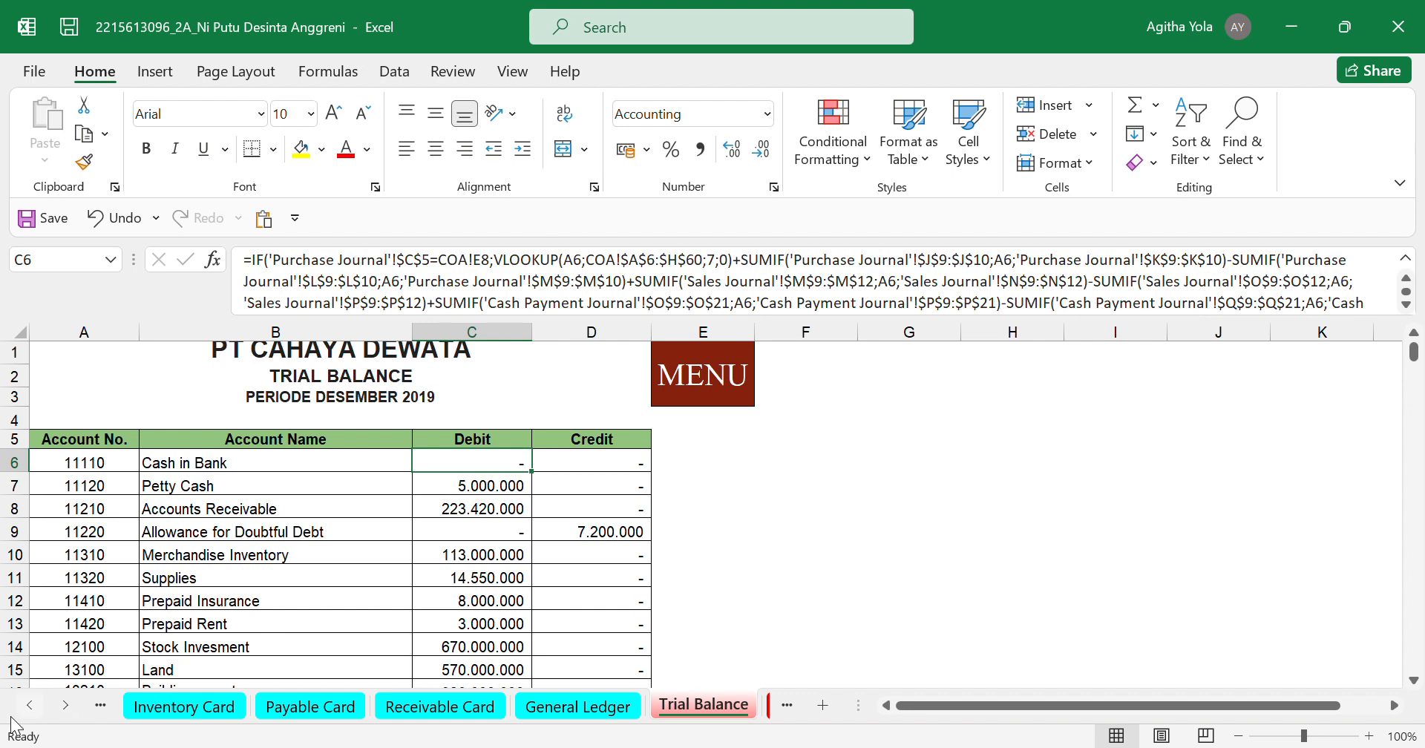
pyautogui.click(31, 707)
pyautogui.click(31, 707)
pyautogui.click(34, 709)
pyautogui.click(34, 709)
pyautogui.click(33, 709)
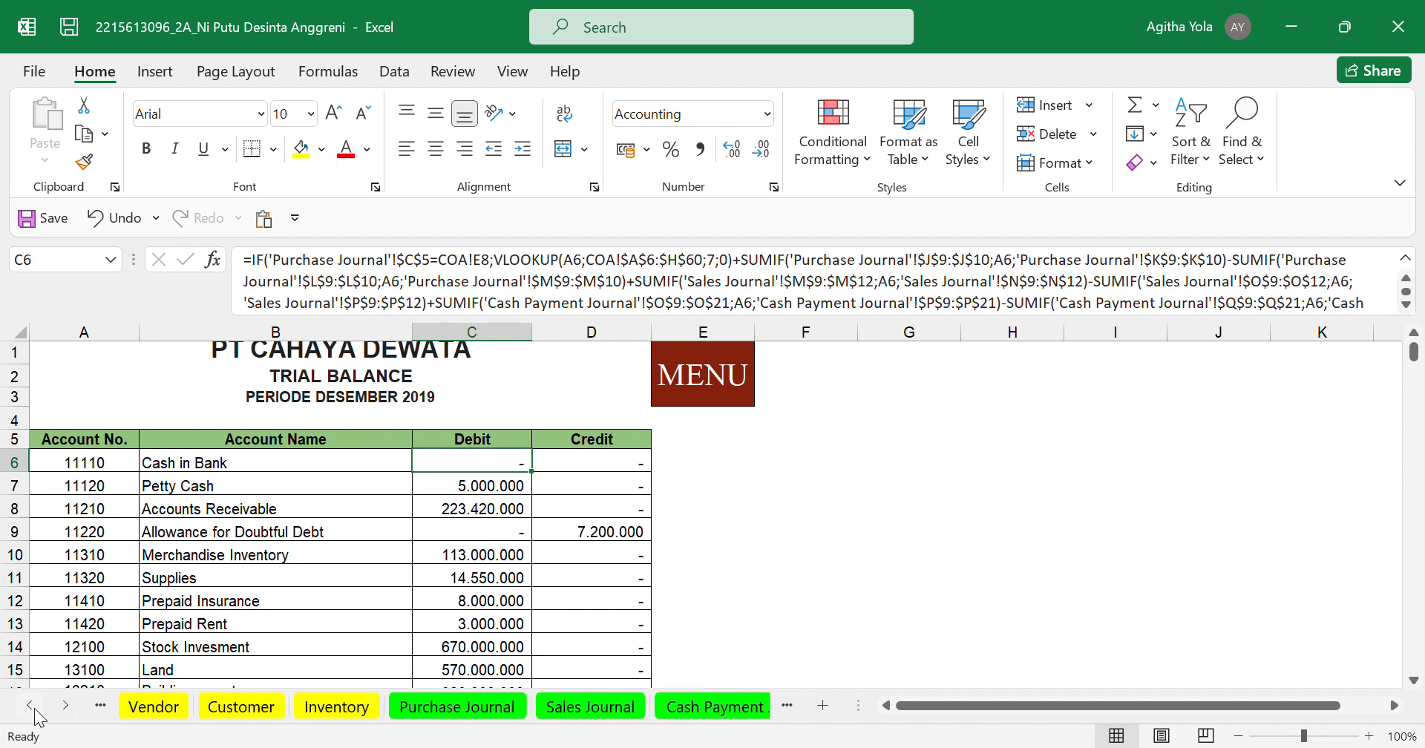
pyautogui.click(33, 709)
pyautogui.click(34, 709)
pyautogui.click(34, 709)
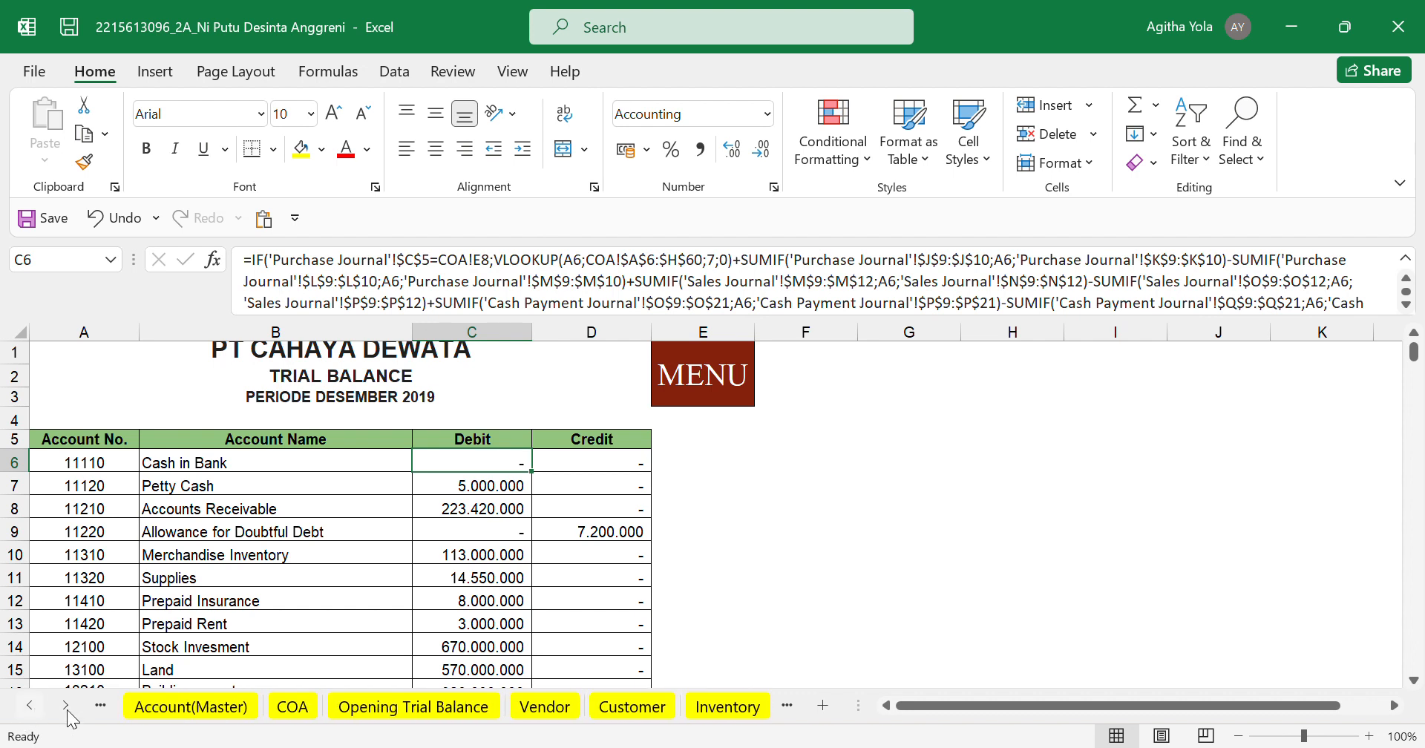
pyautogui.click(275, 709)
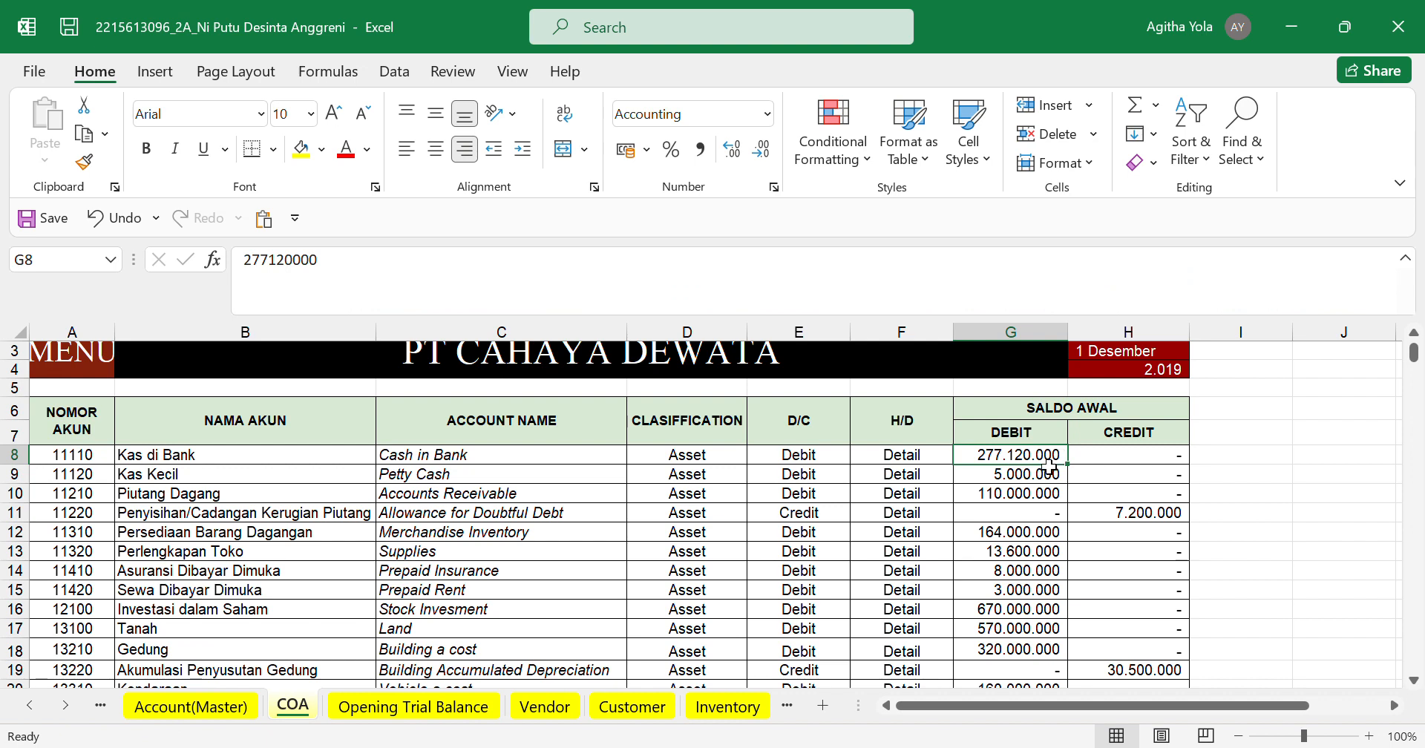
# - Page forward from the COA sheet through the journals, cards, General Ledger and Worksheet to the ProfitLoss sheet
pyautogui.click(791, 708)
pyautogui.click(792, 710)
pyautogui.click(791, 709)
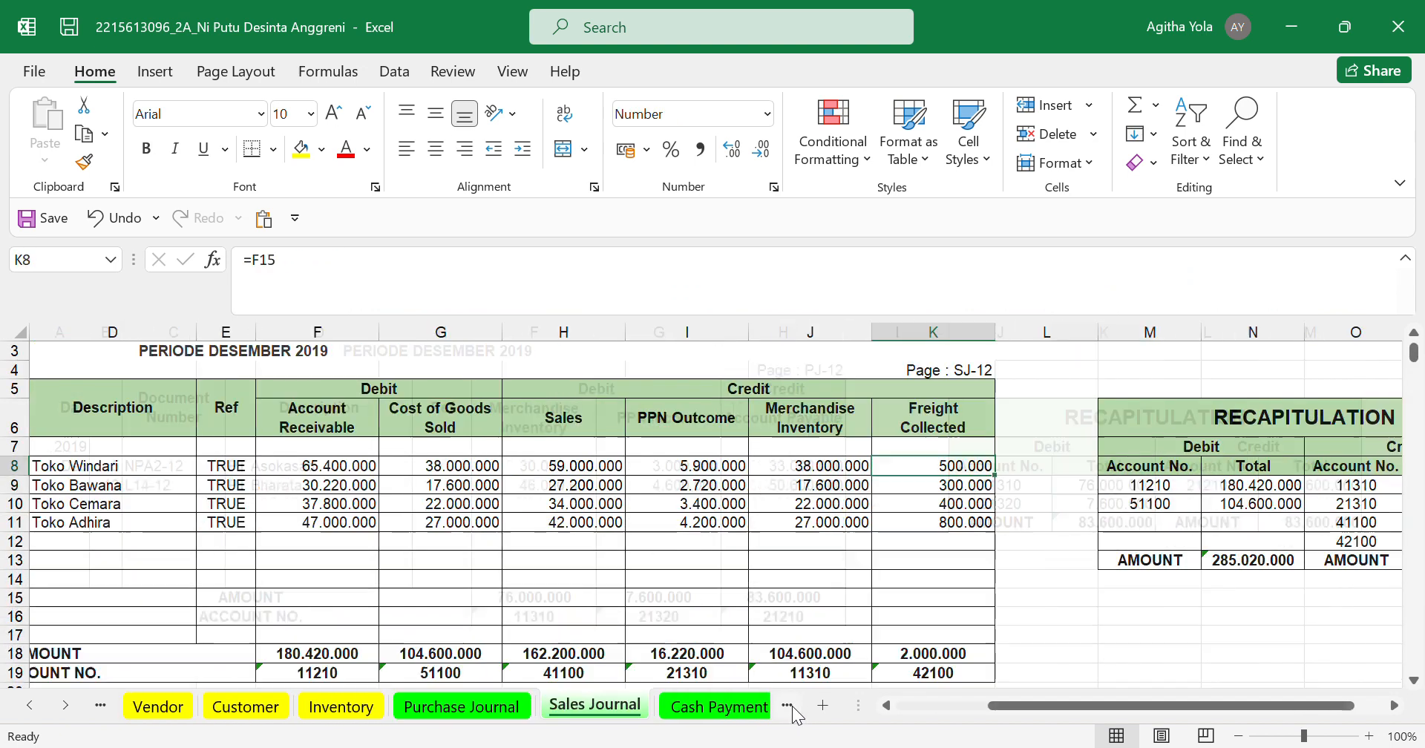
pyautogui.click(791, 709)
pyautogui.click(791, 709)
pyautogui.click(792, 709)
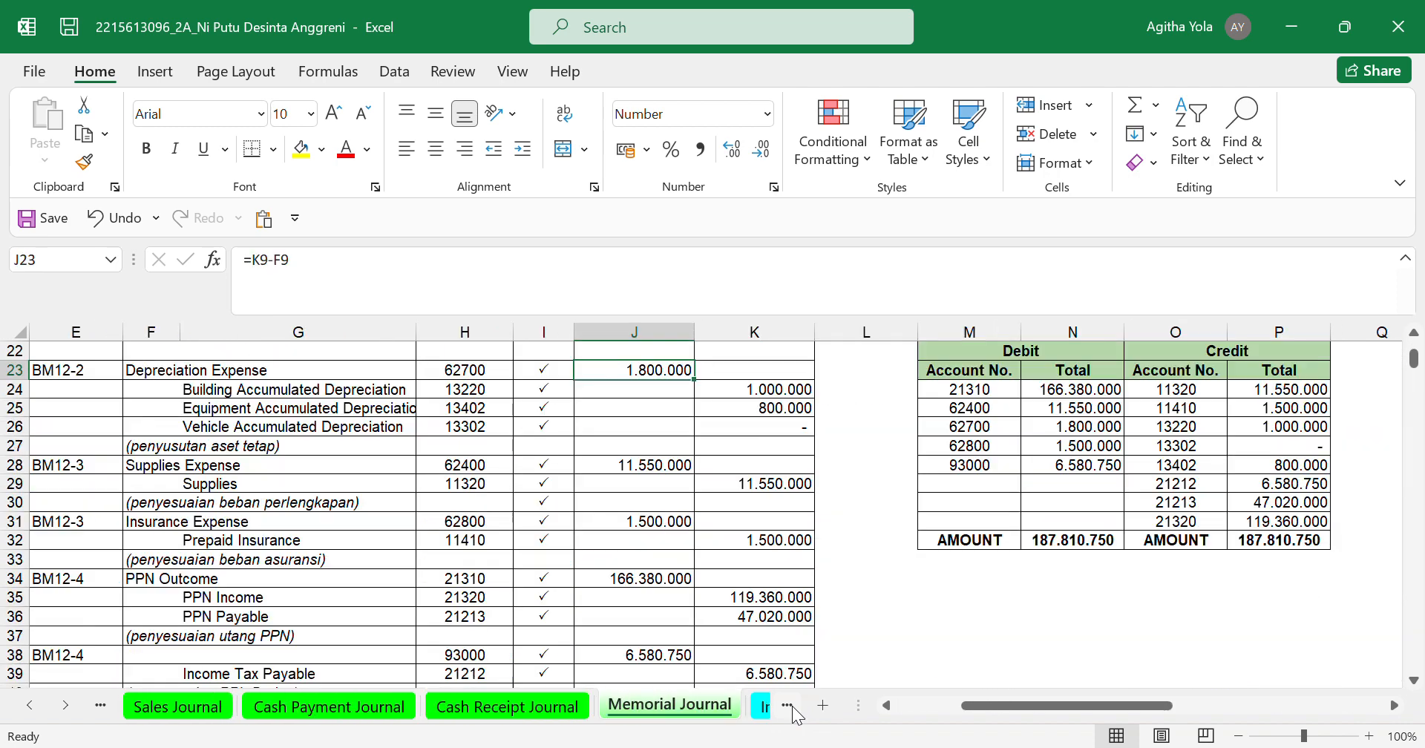
pyautogui.click(791, 709)
pyautogui.click(791, 709)
pyautogui.click(791, 709)
pyautogui.click(791, 709)
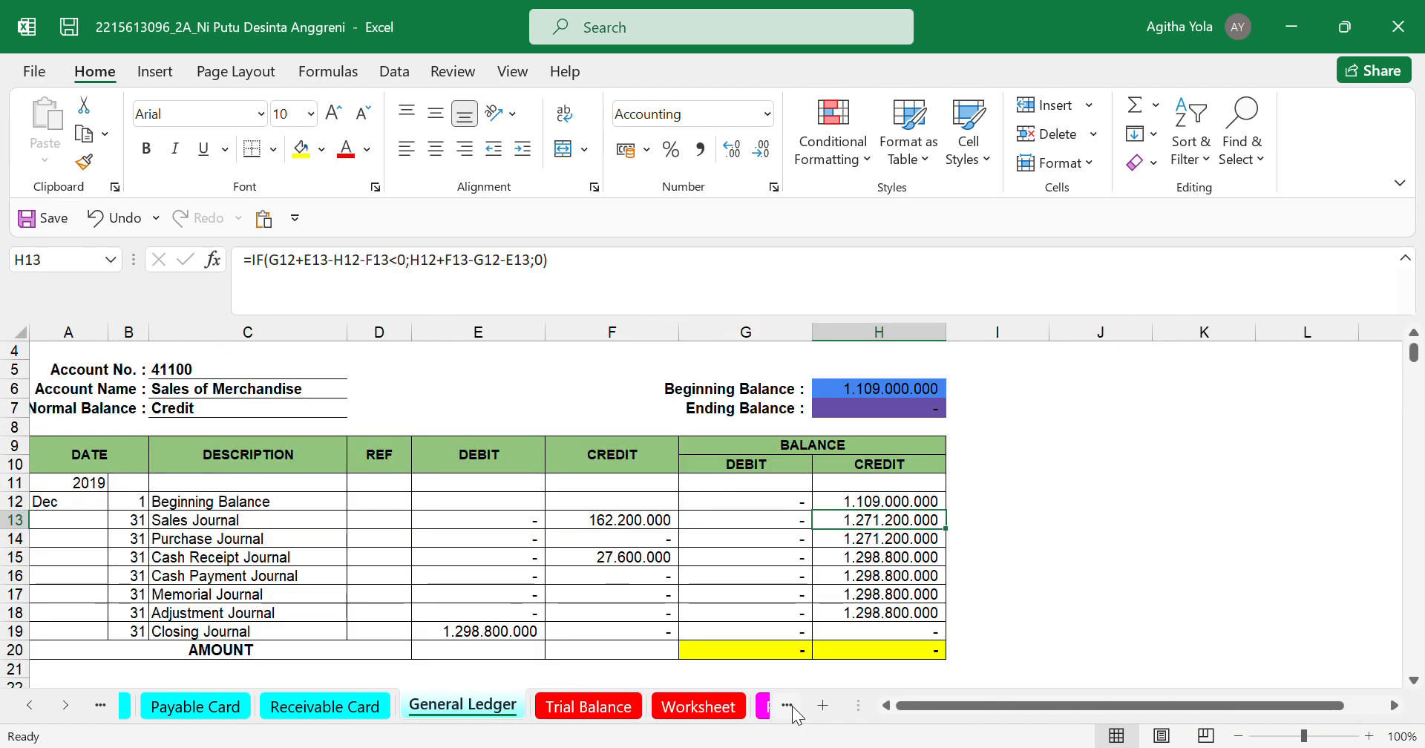
pyautogui.click(791, 709)
pyautogui.click(792, 709)
pyautogui.click(791, 709)
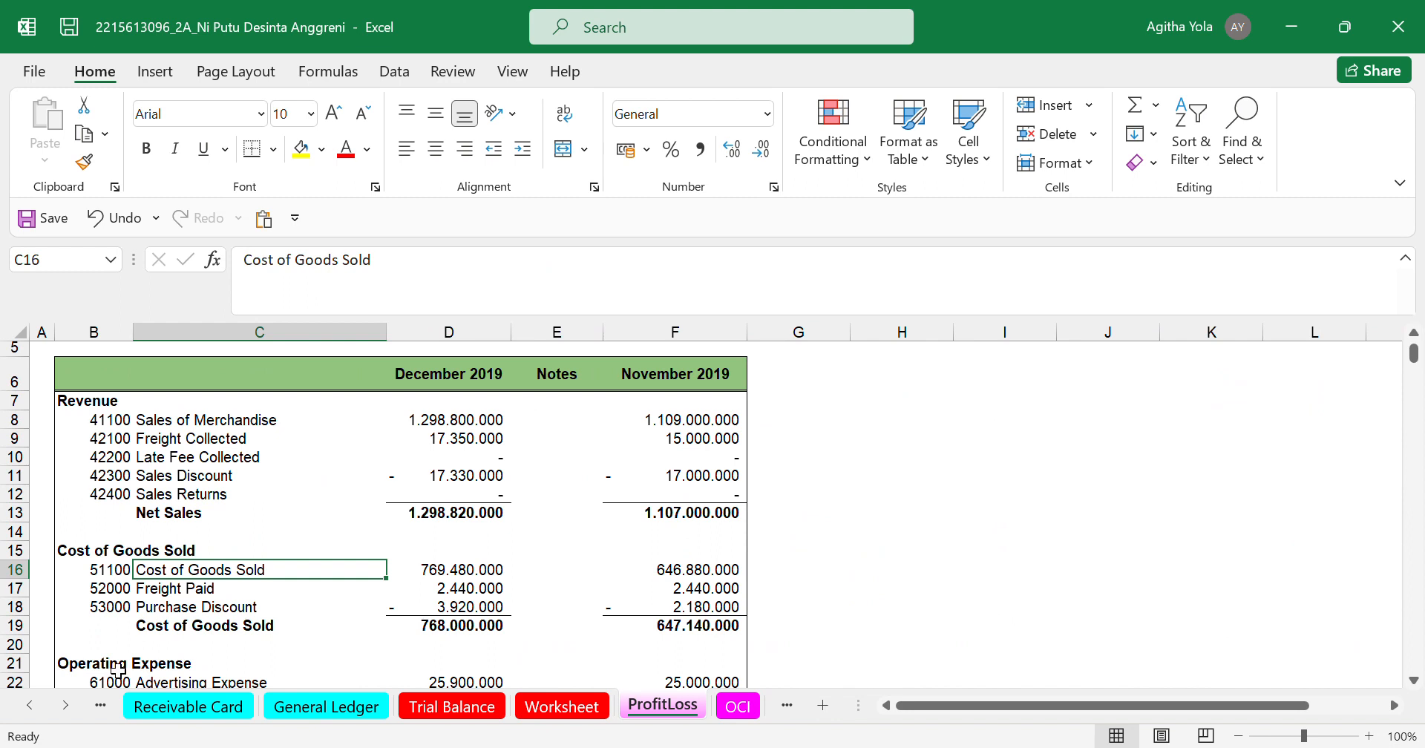
# - Go back to the first sheets, page through the journals and cards to the General Ledger, and reopen the Trial Balance
pyautogui.click(28, 713)
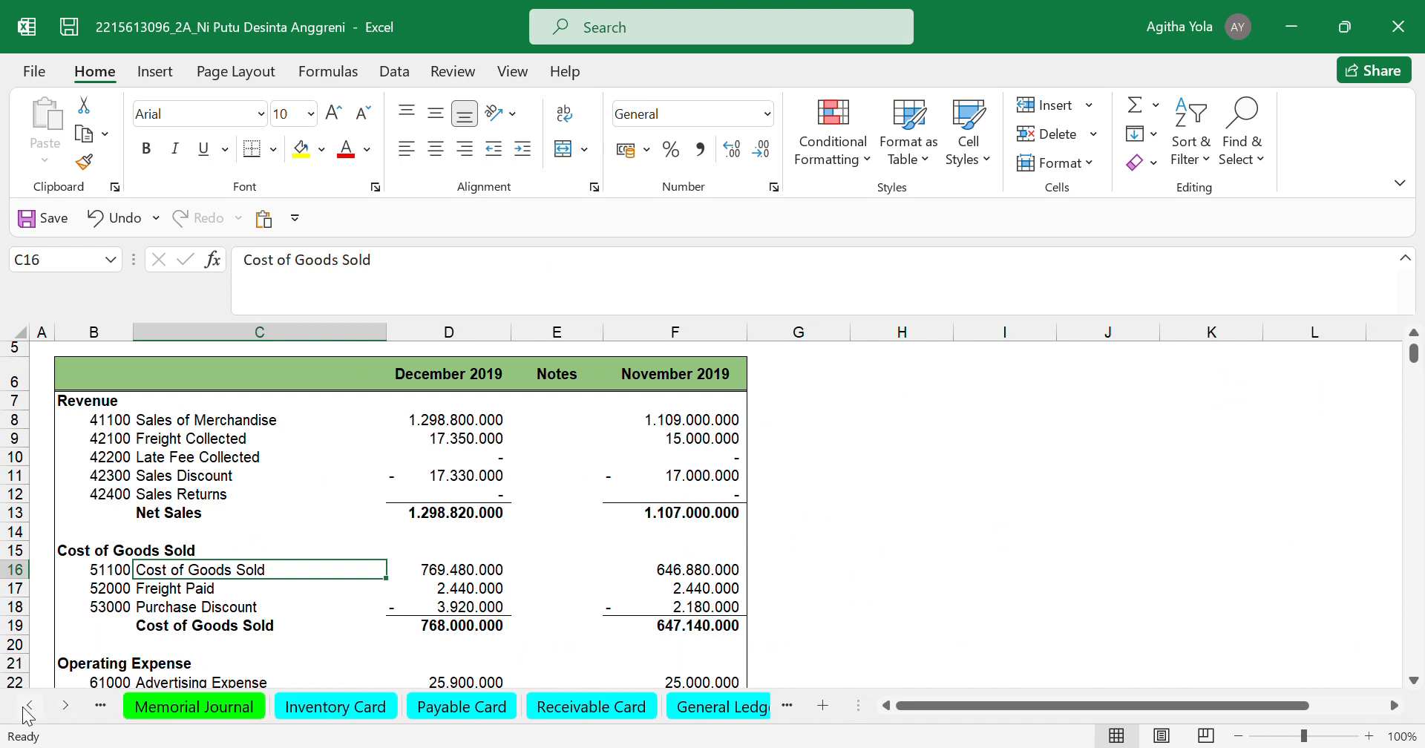
pyautogui.click(29, 705)
pyautogui.click(28, 705)
pyautogui.click(28, 706)
pyautogui.click(28, 705)
pyautogui.click(28, 705)
pyautogui.click(29, 705)
pyautogui.click(28, 705)
pyautogui.click(28, 705)
pyautogui.click(28, 705)
pyautogui.click(29, 705)
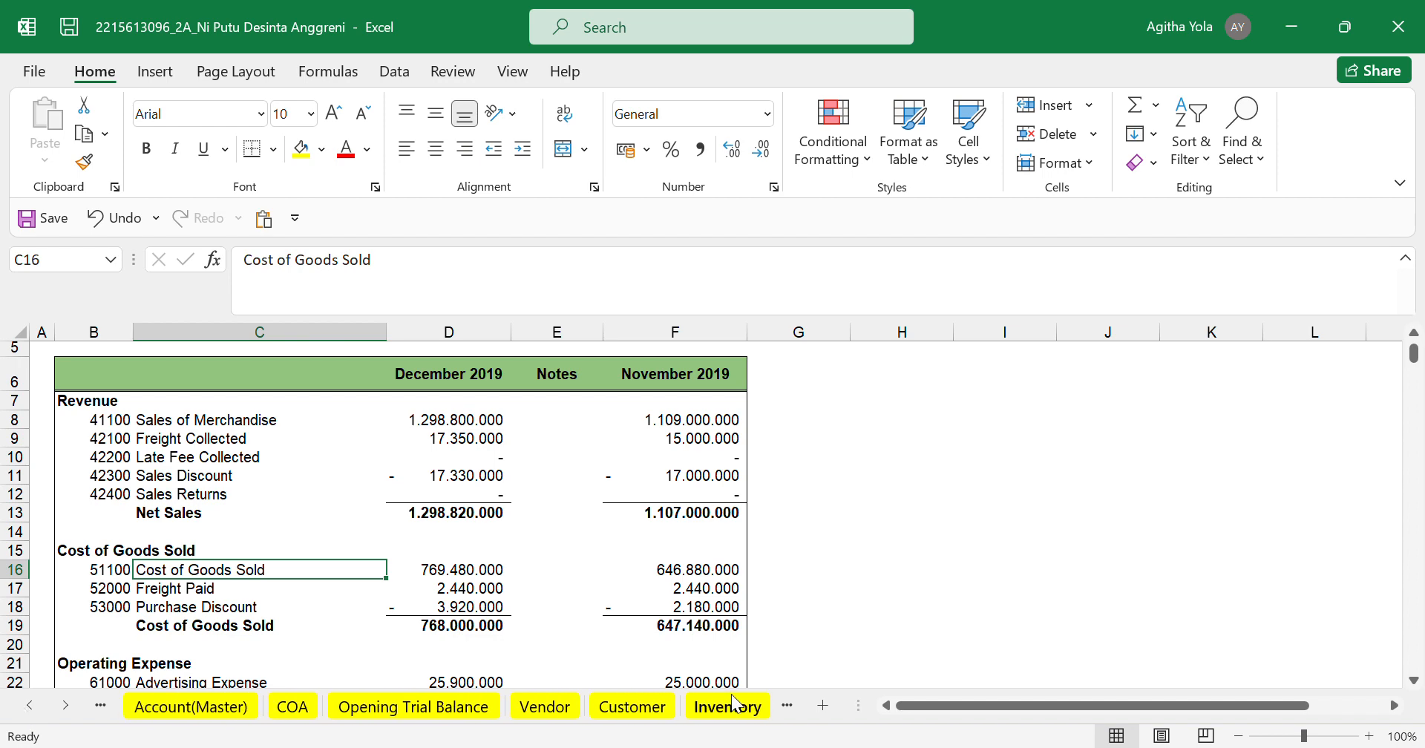
pyautogui.click(792, 701)
pyautogui.click(791, 702)
pyautogui.click(791, 705)
pyautogui.click(791, 705)
pyautogui.click(791, 705)
pyautogui.click(791, 705)
pyautogui.click(791, 705)
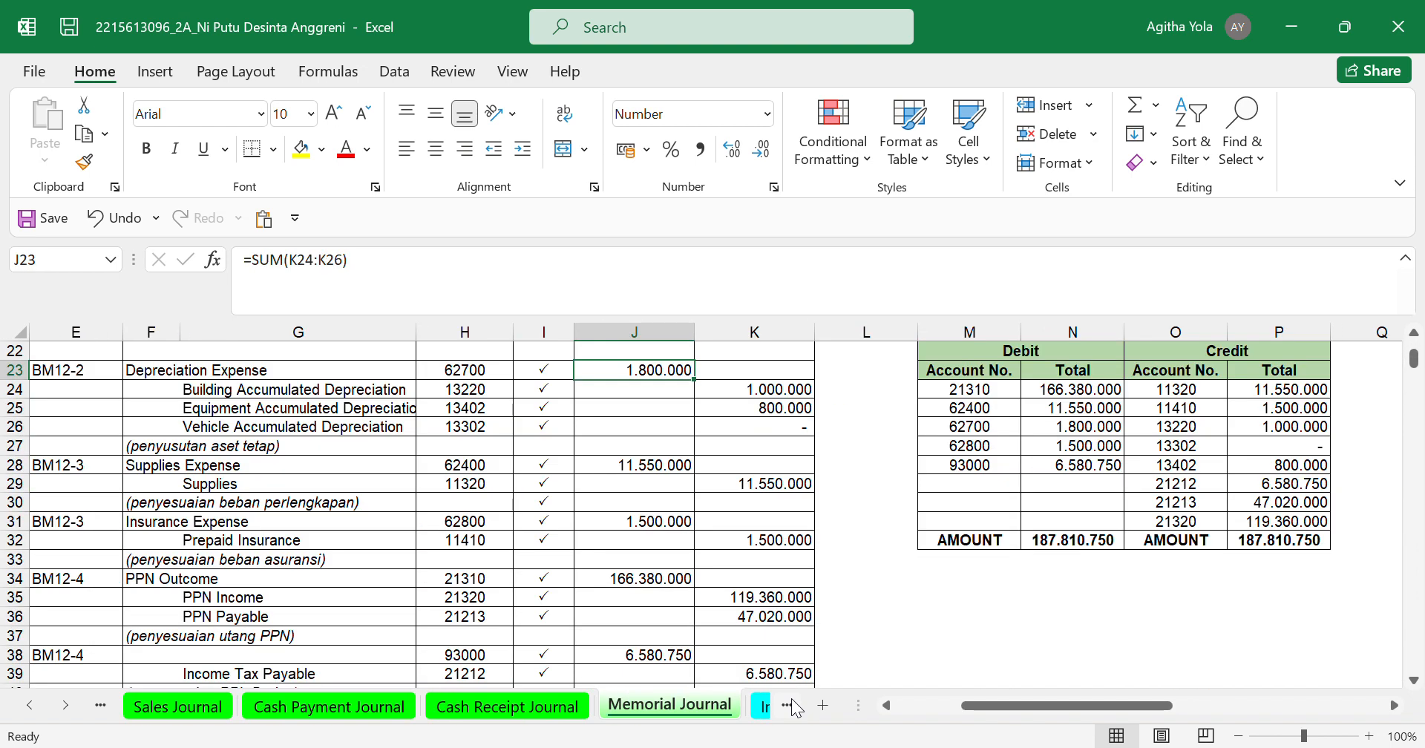
pyautogui.click(791, 706)
pyautogui.click(791, 705)
pyautogui.click(791, 705)
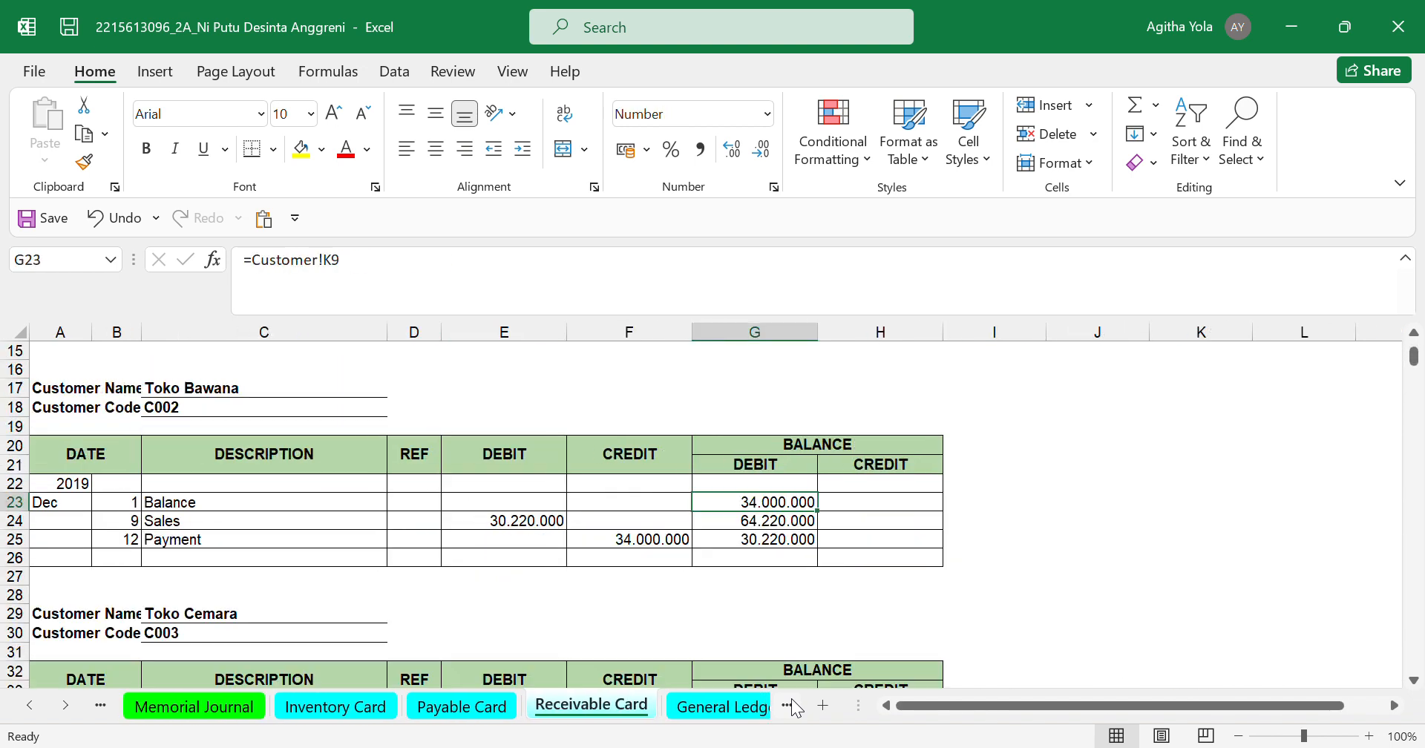
pyautogui.click(791, 705)
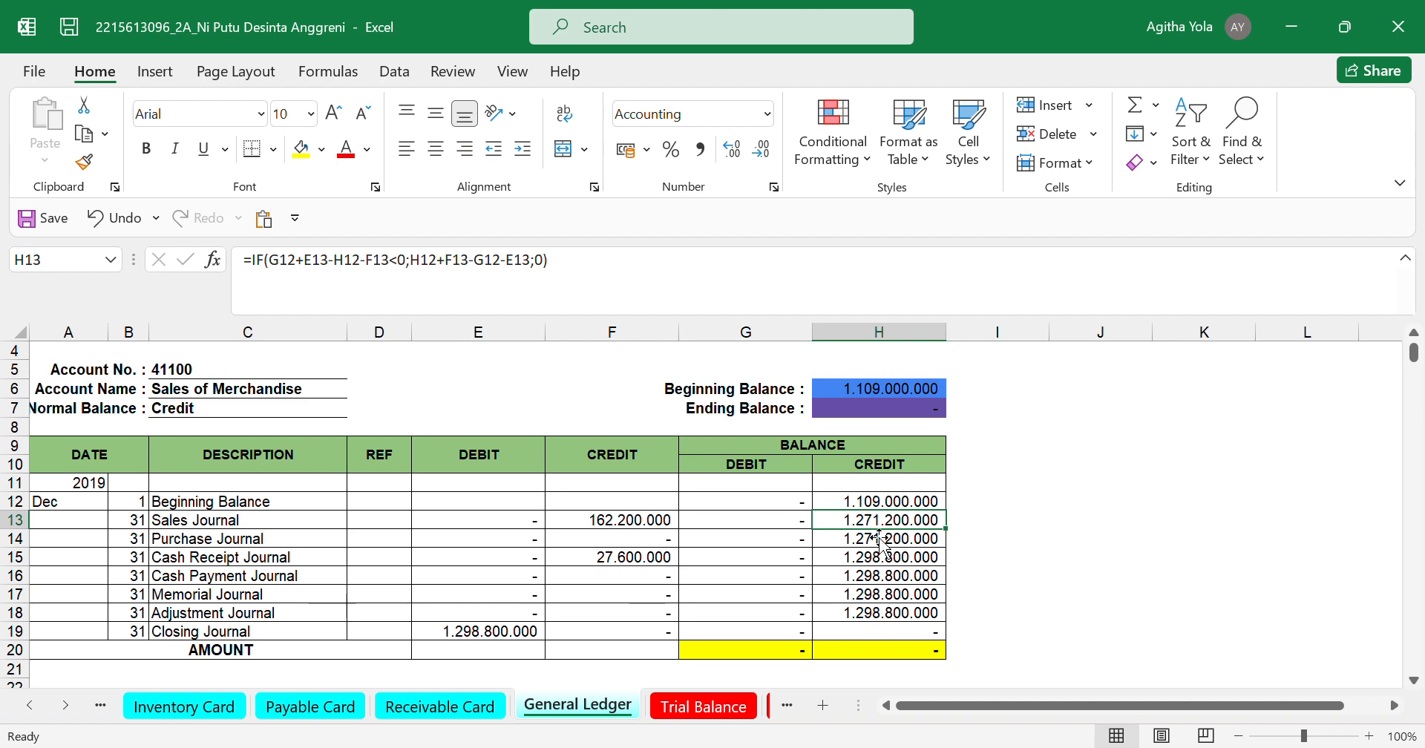
pyautogui.click(681, 708)
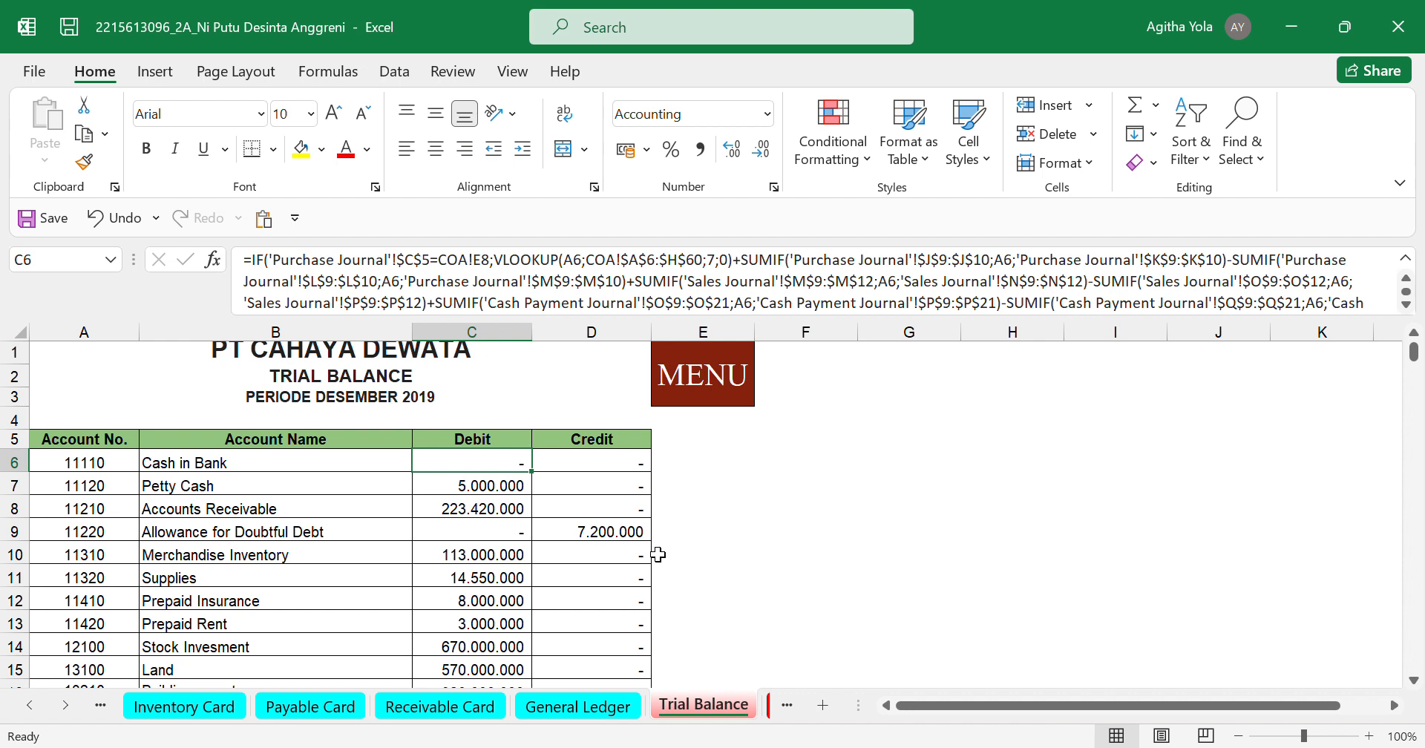
# - Open the Worksheet, and inspect the Cash in Bank trial balance debit, the adjusted debit formulas, and Petty Cash's adjustment credit formula
pyautogui.click(769, 707)
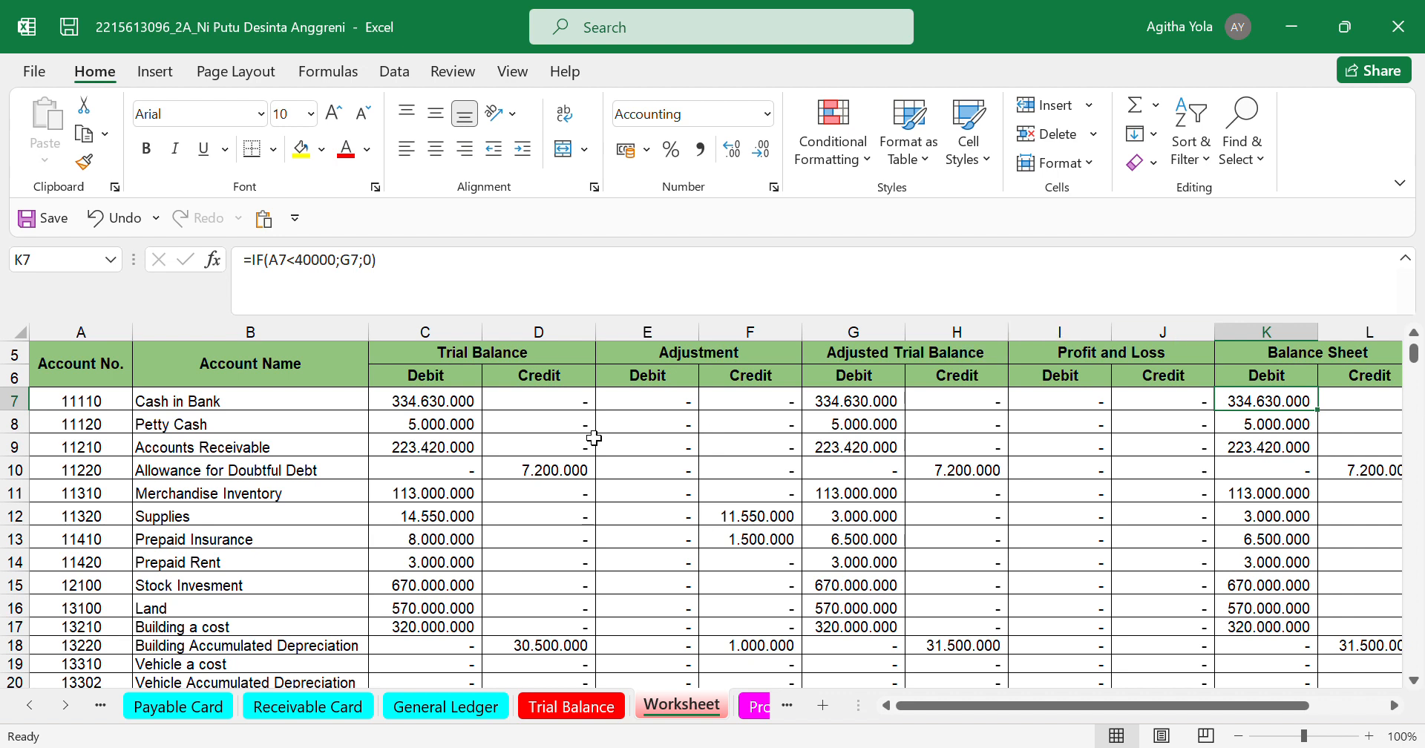
pyautogui.click(450, 407)
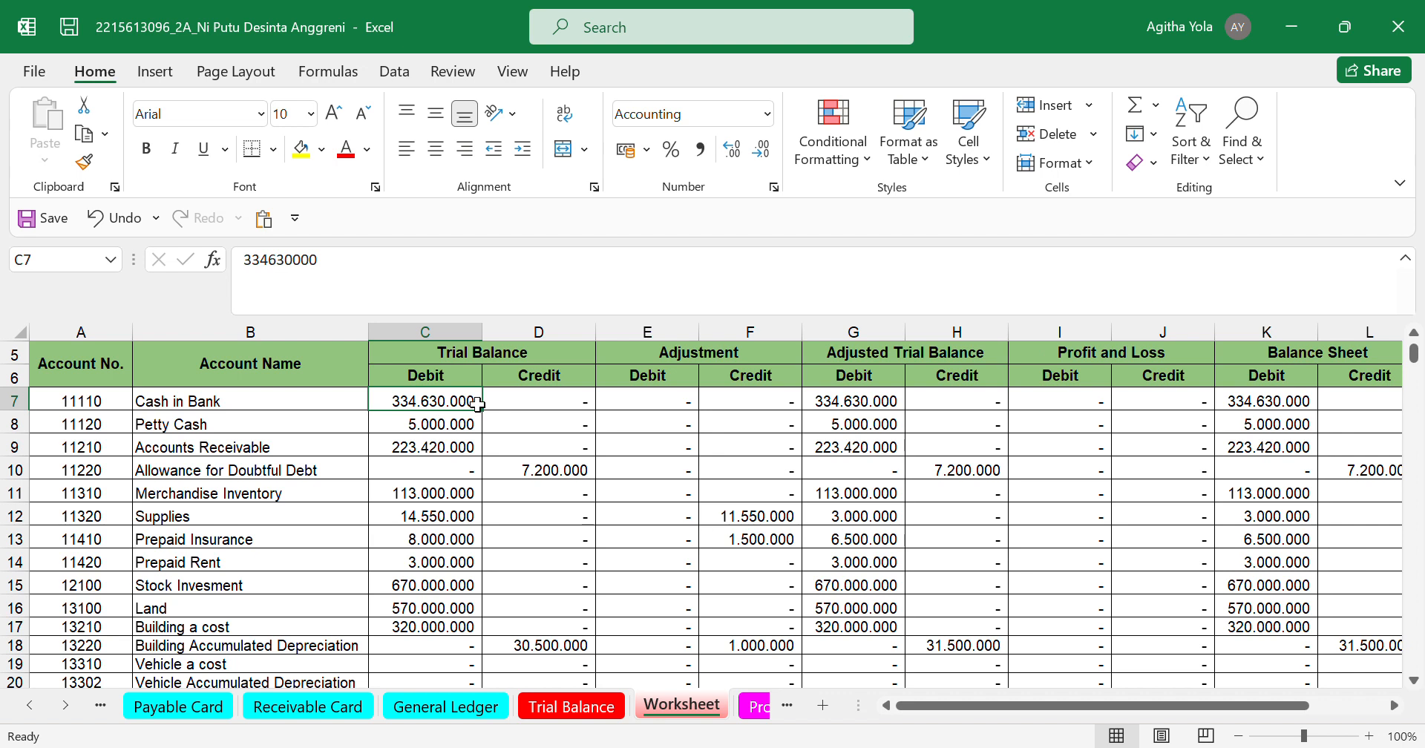
pyautogui.click(864, 424)
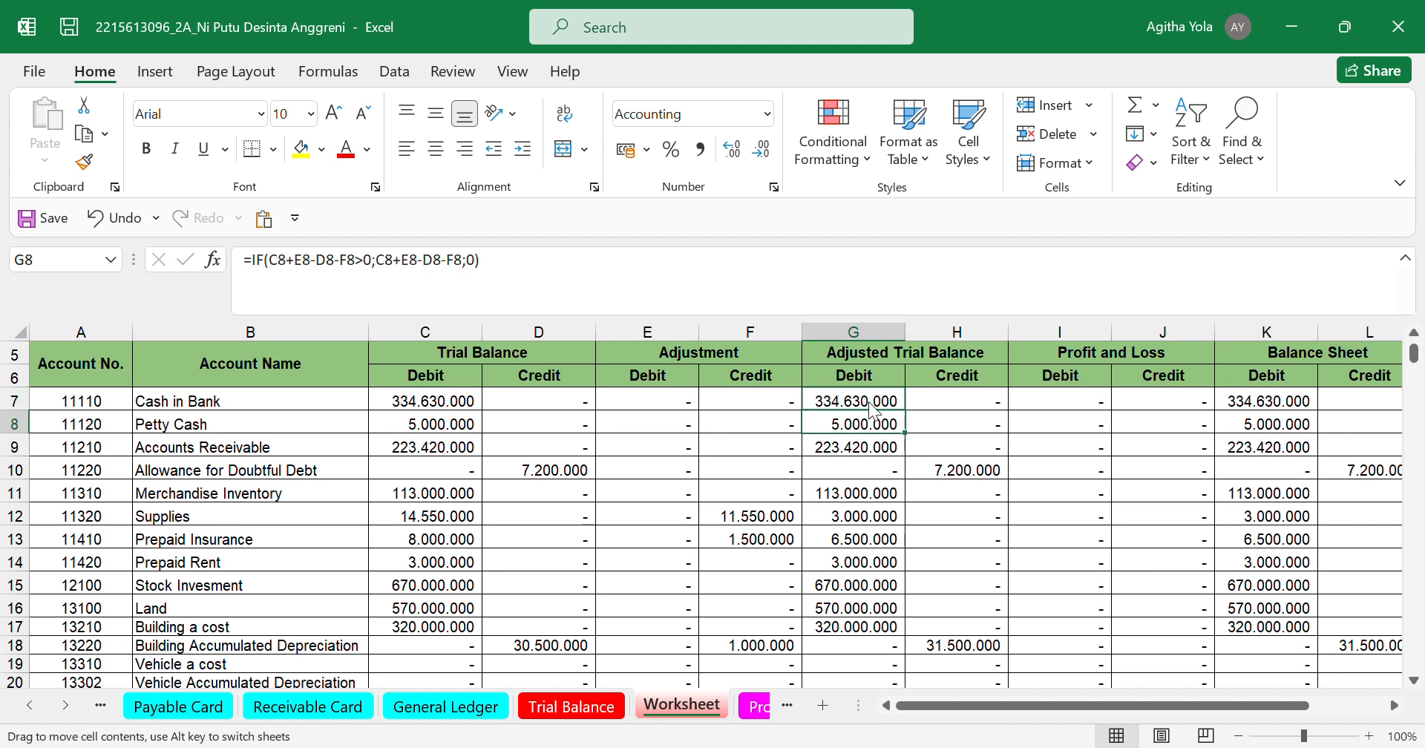
pyautogui.click(873, 407)
pyautogui.click(868, 357)
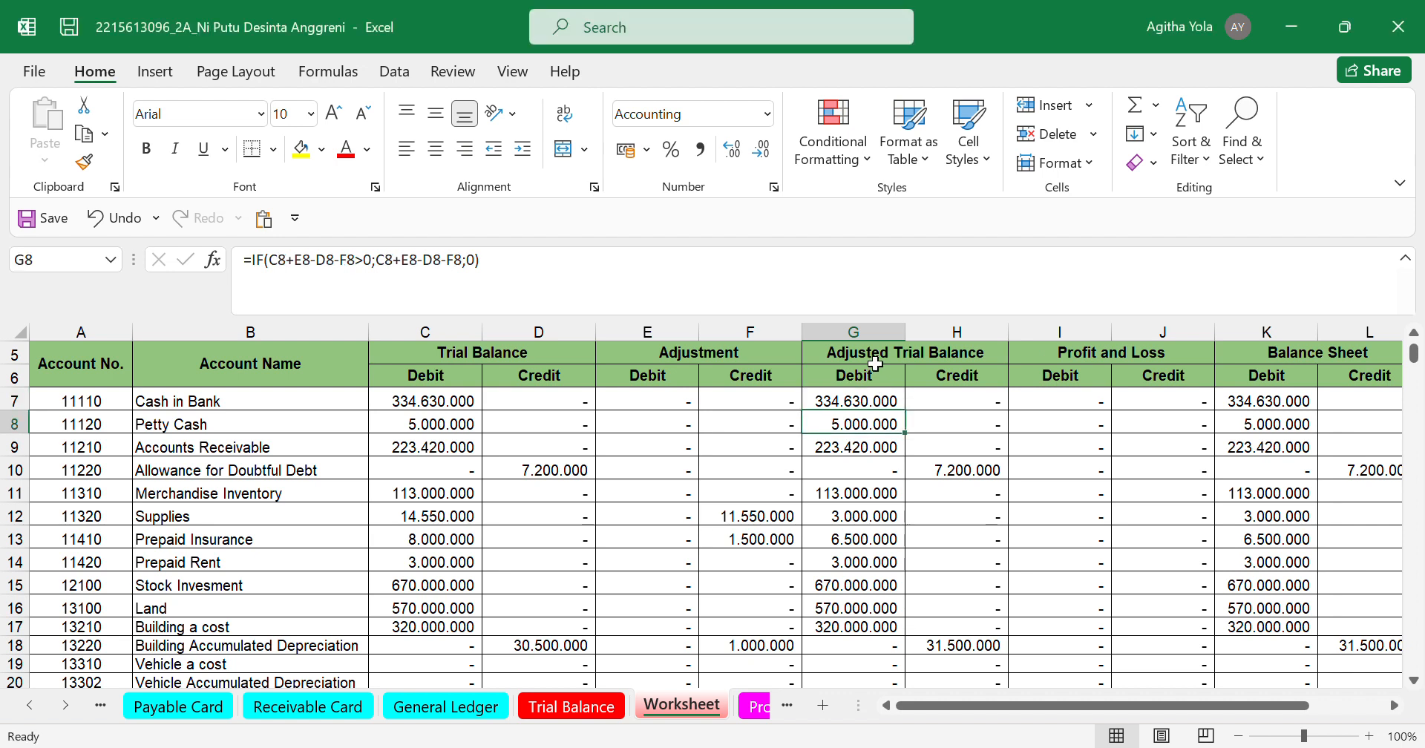
pyautogui.click(875, 400)
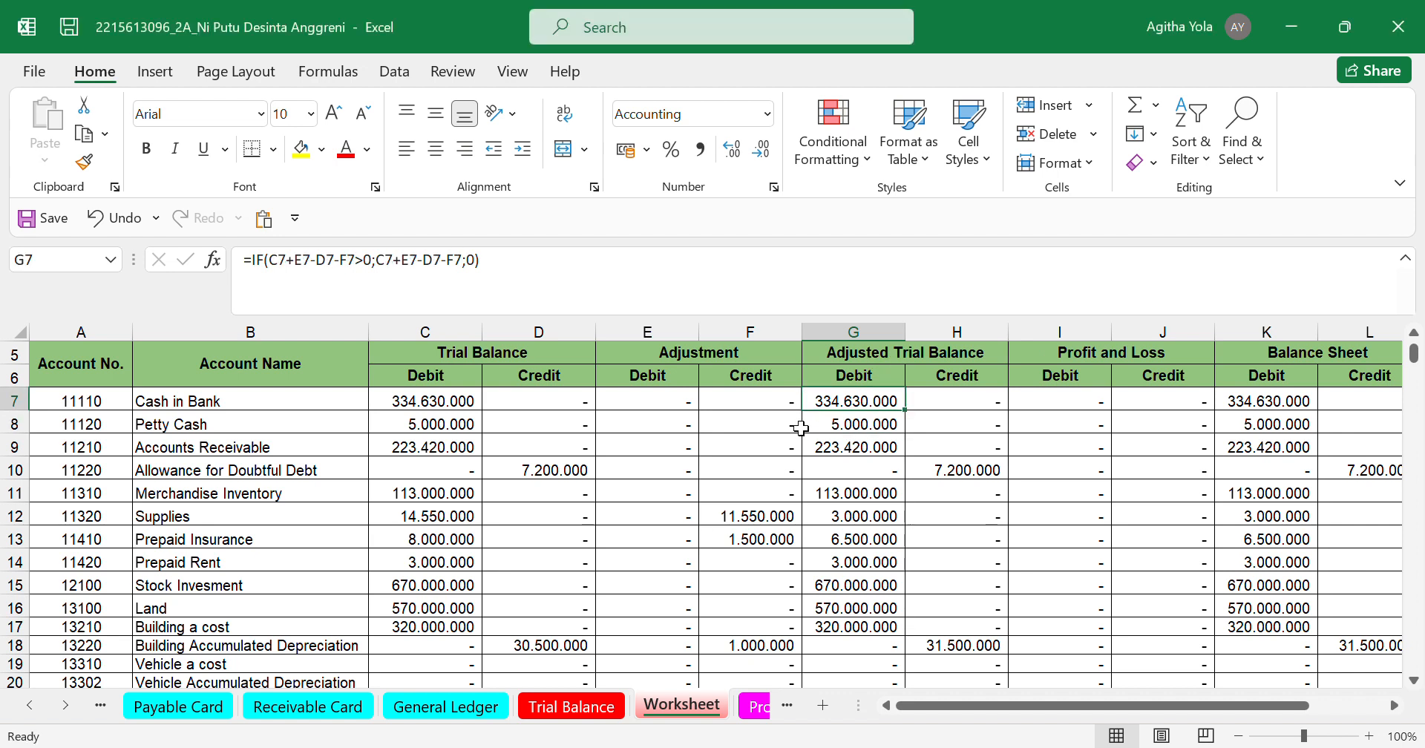
pyautogui.click(771, 435)
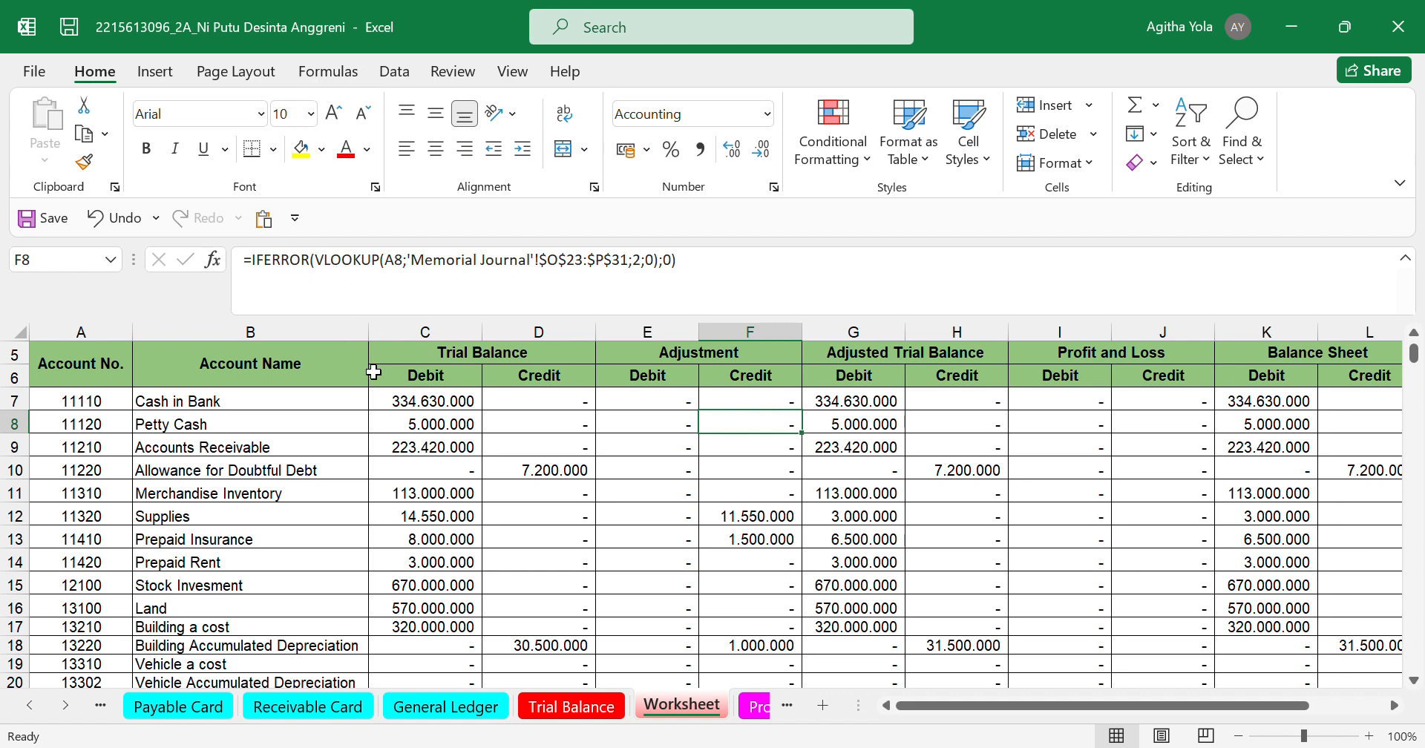
# - Try replacing IFERROR with IF in the Petty Cash adjustment credit formula in F8
pyautogui.click(323, 279)
pyautogui.press('BackSpace')
pyautogui.press('BackSpace')
pyautogui.press('BackSpace')
pyautogui.press('BackSpace')
pyautogui.press('BackSpace')
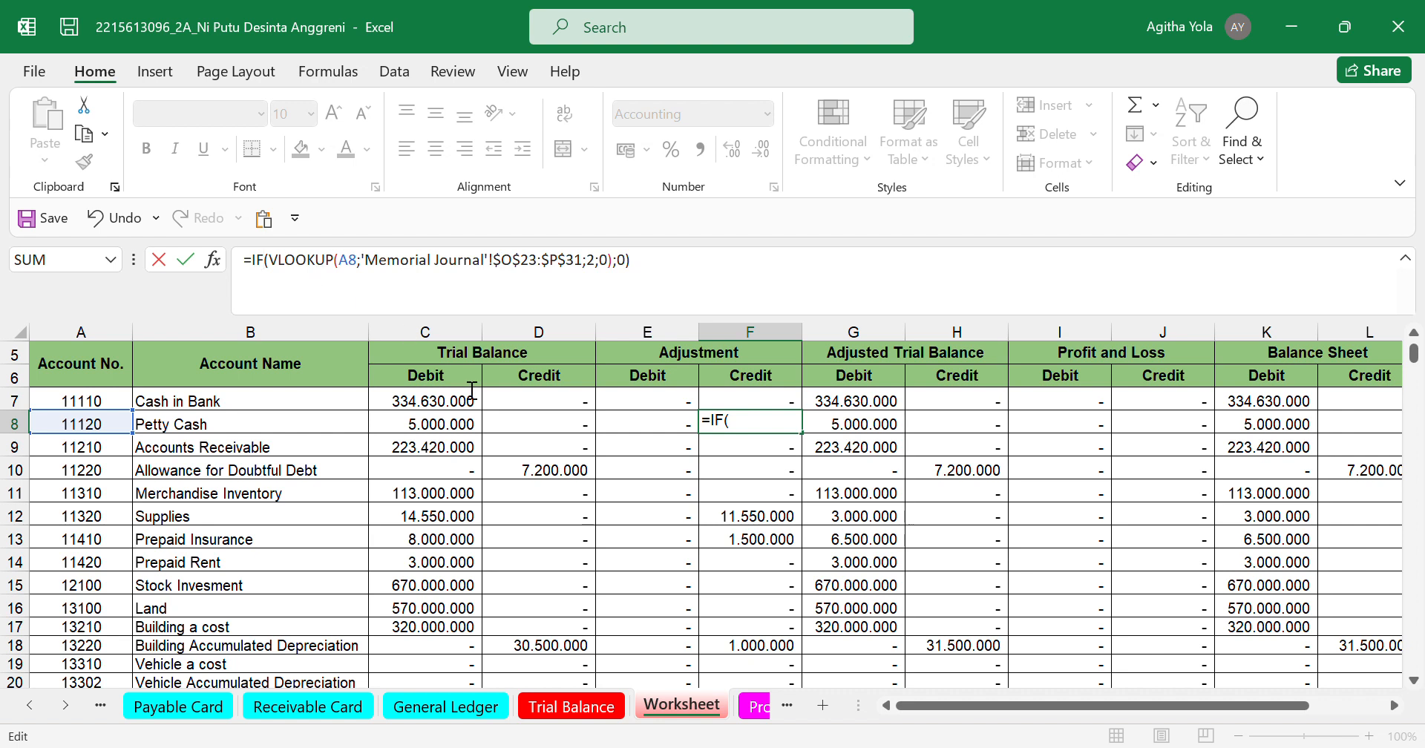
pyautogui.press('Return')
# - Undo the formula edits in the Petty Cash and Accounts Receivable rows of the Adjustment credit column
pyautogui.click(659, 284)
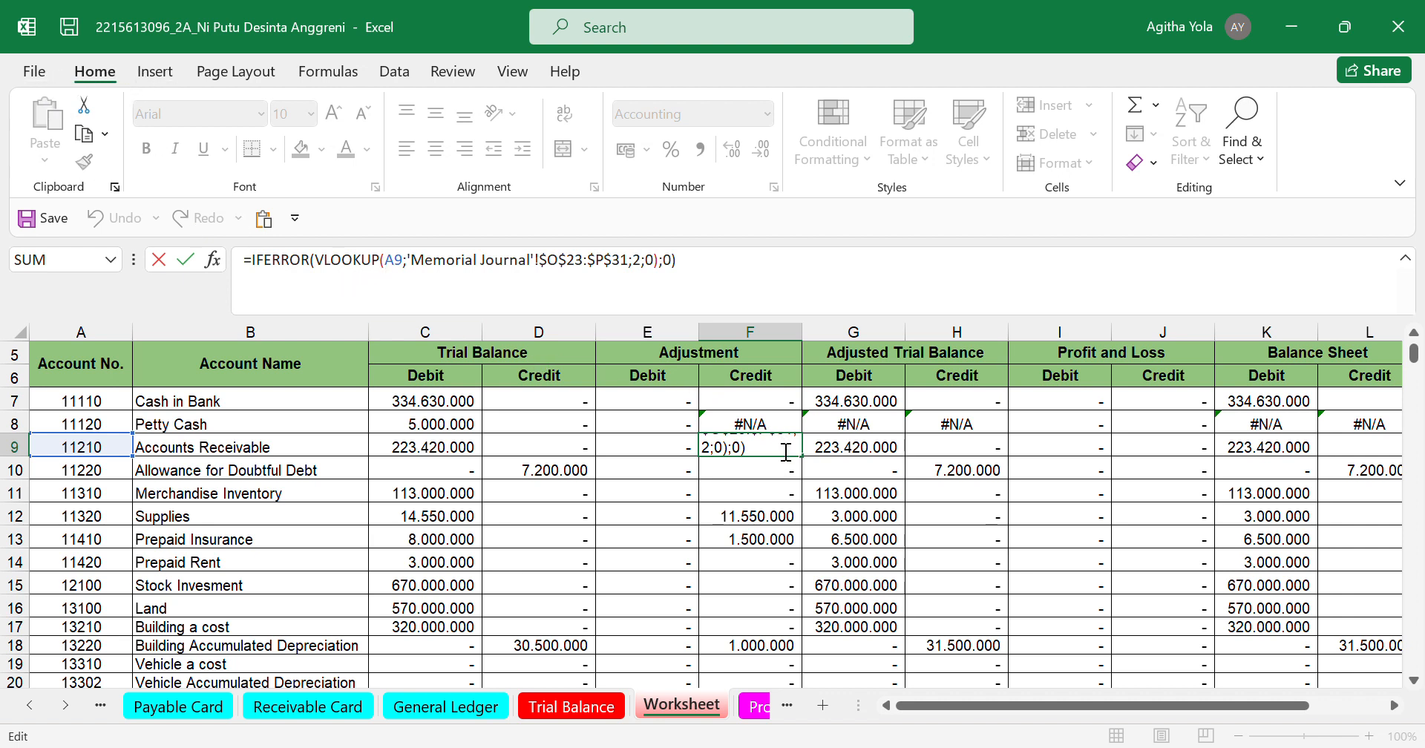
pyautogui.click(774, 426)
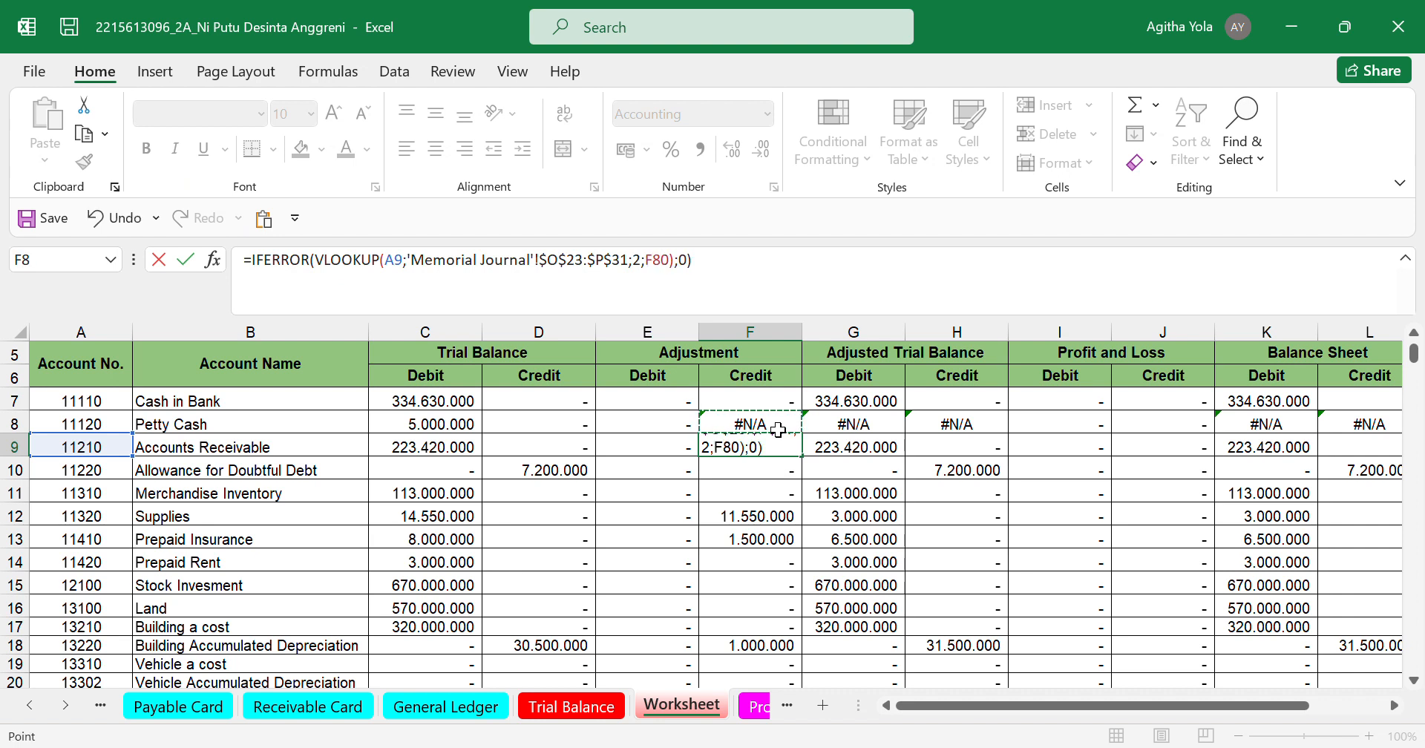
pyautogui.click(318, 272)
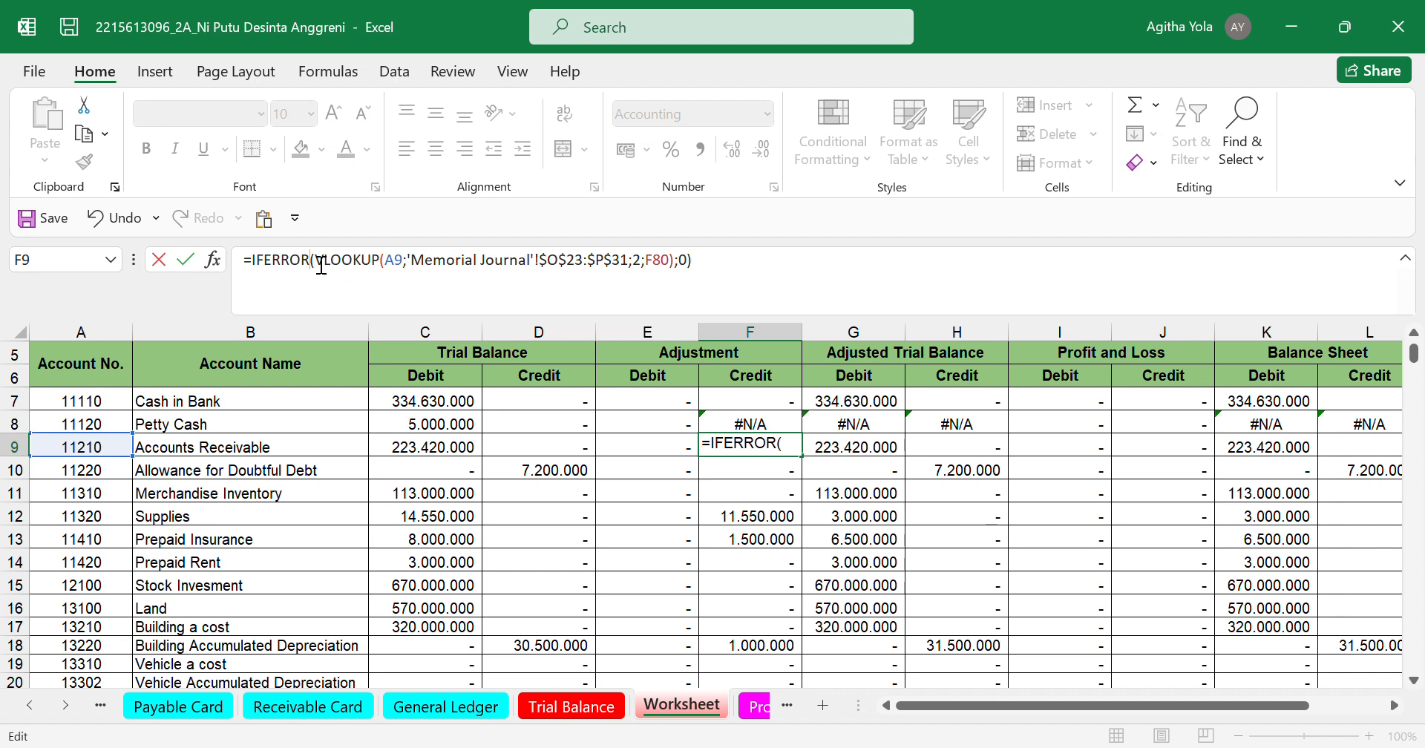
pyautogui.click(757, 273)
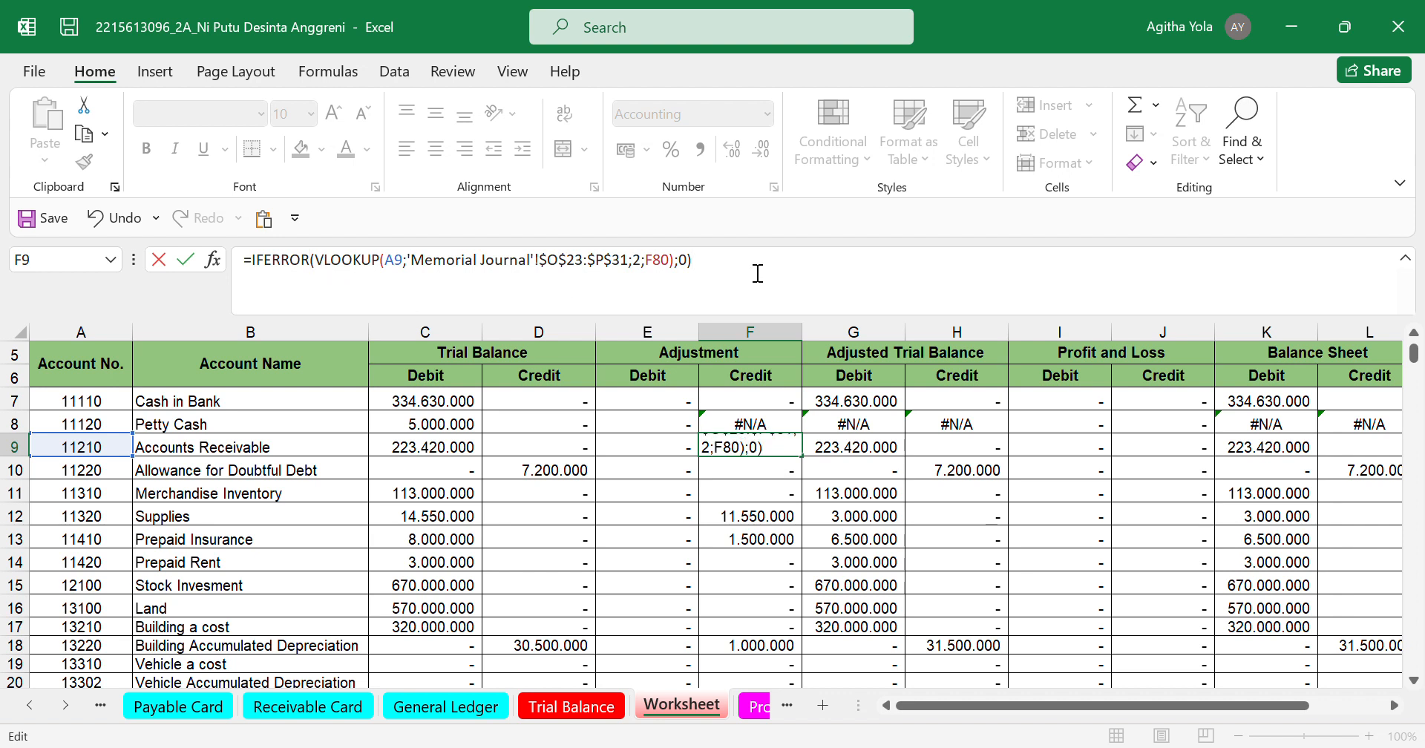
pyautogui.press('Return')
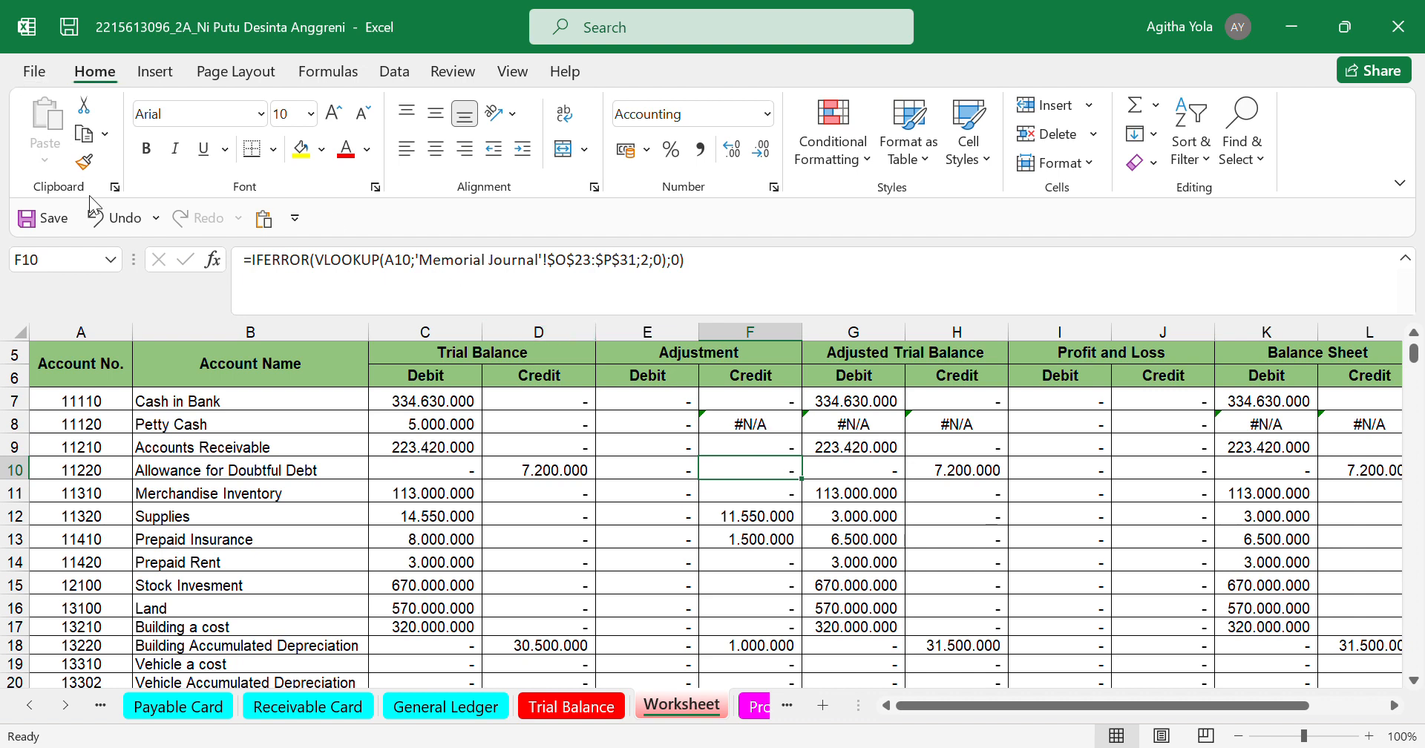
pyautogui.click(113, 221)
pyautogui.click(109, 220)
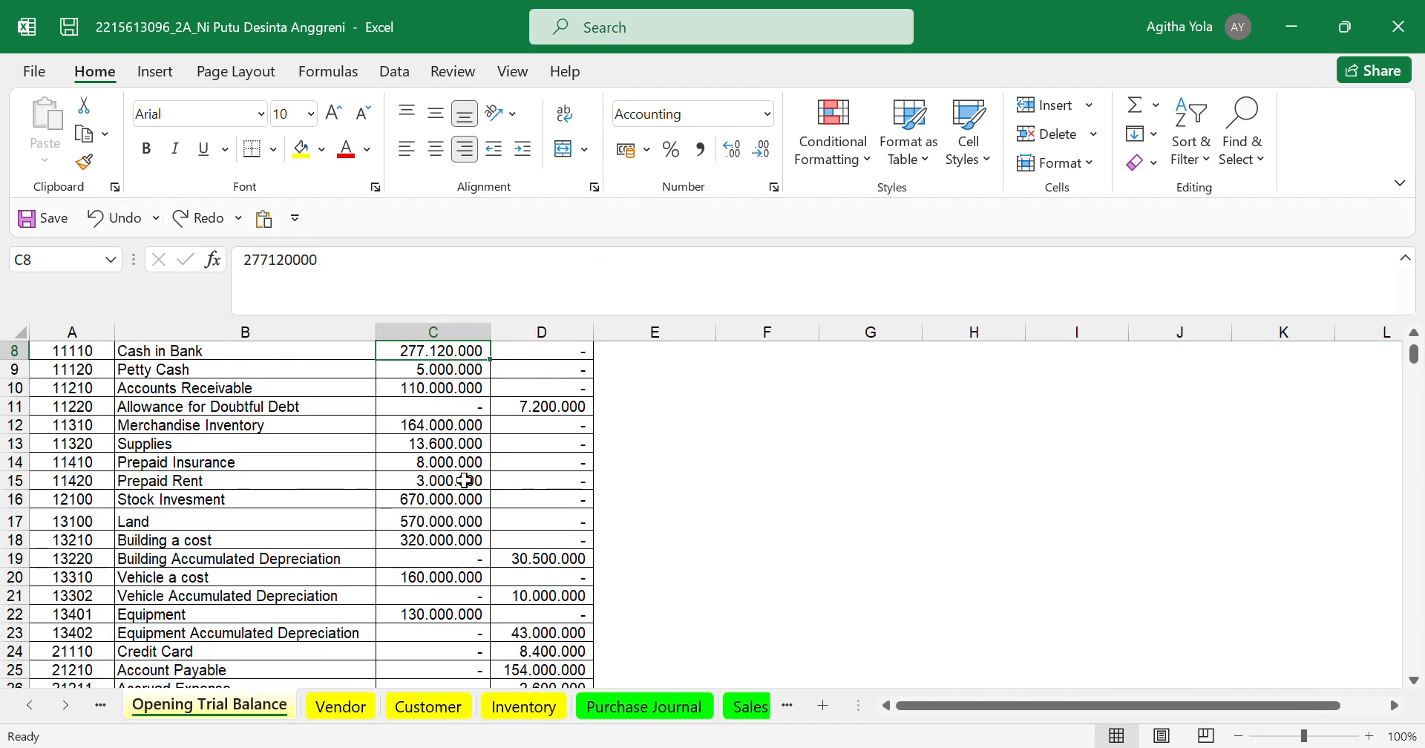
# - Page forward from the Opening Trial Balance through the journals, cards and General Ledger, and return to the Worksheet
pyautogui.click(731, 703)
pyautogui.click(726, 701)
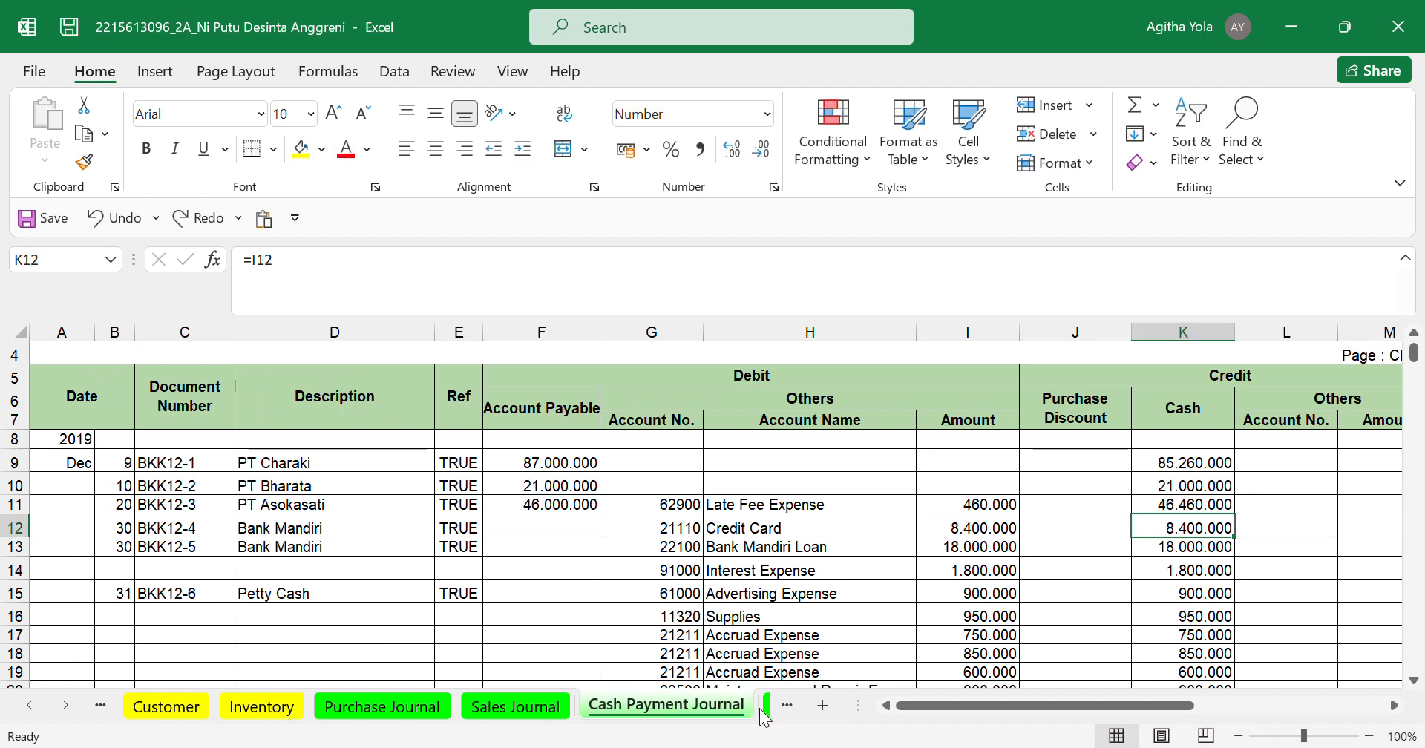
pyautogui.click(769, 709)
pyautogui.click(757, 709)
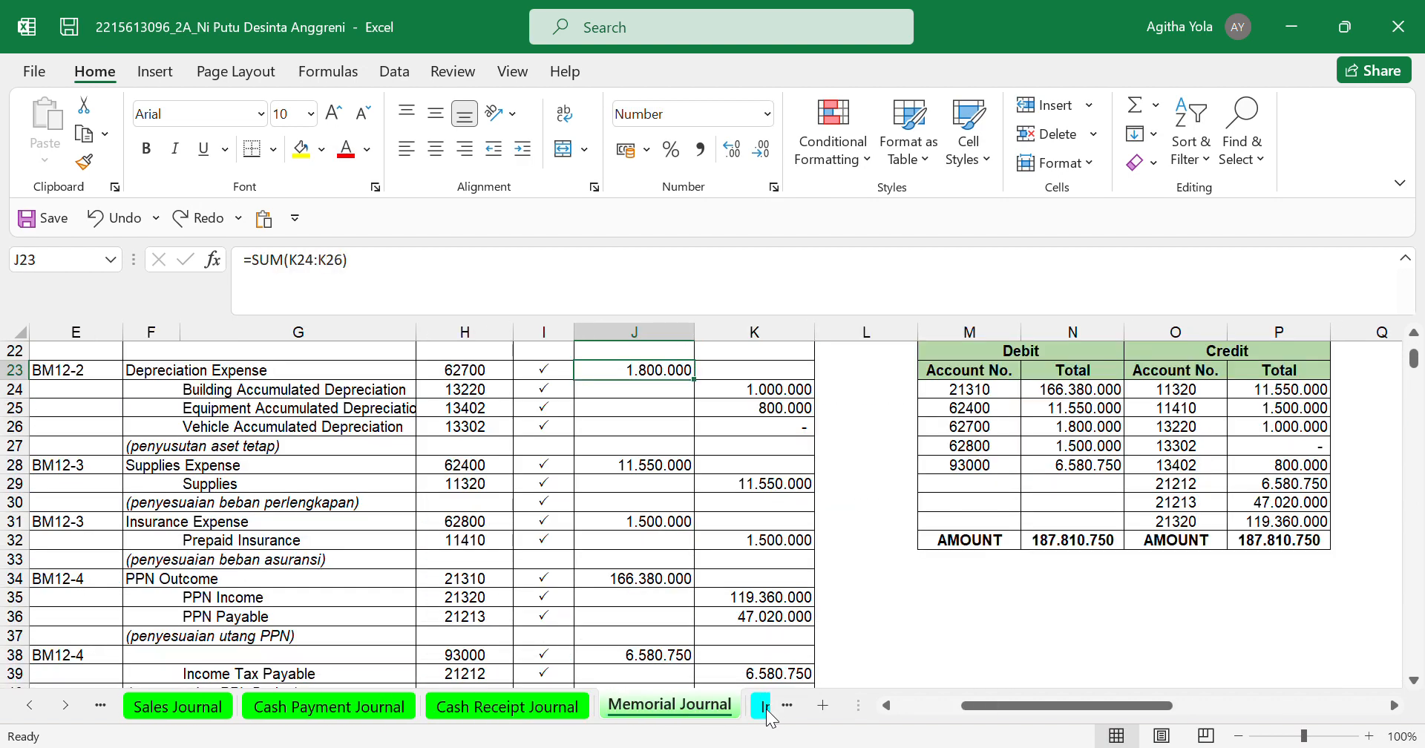
pyautogui.click(760, 709)
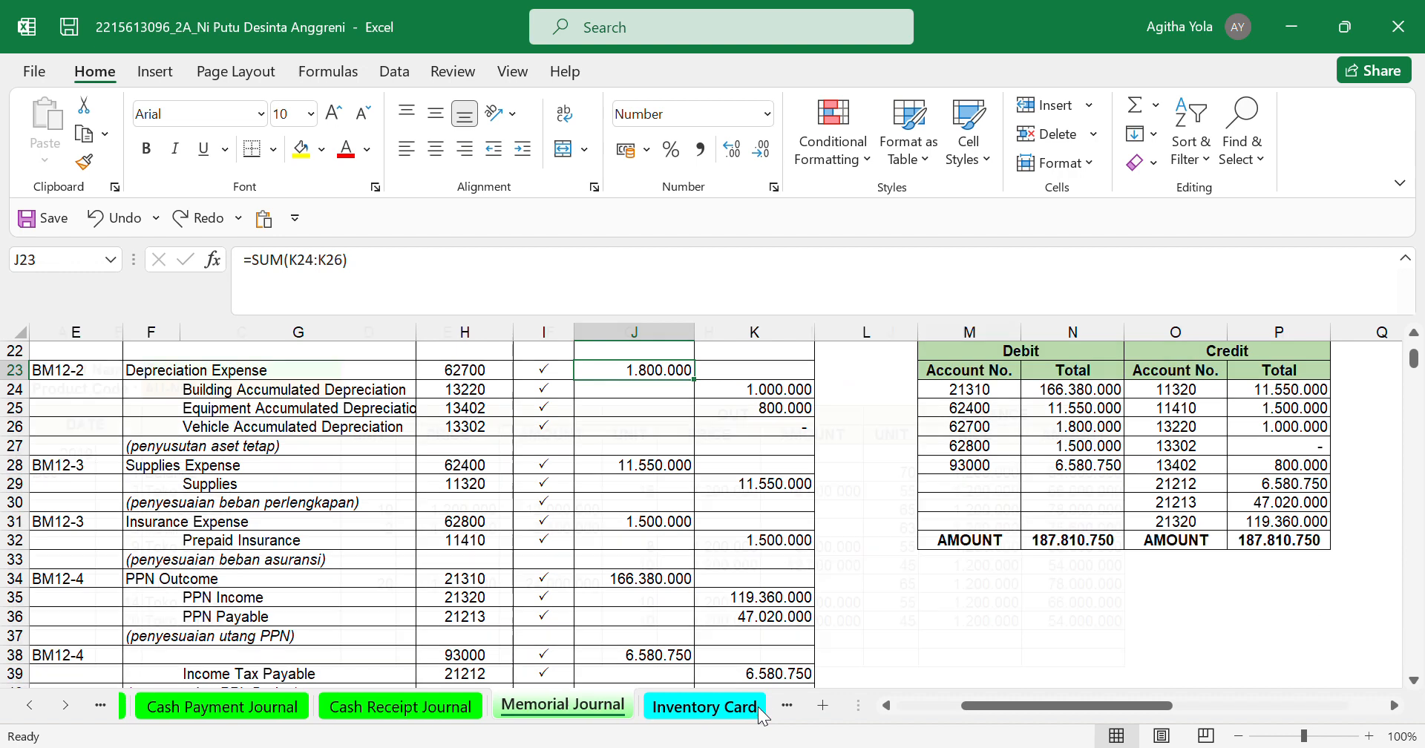
pyautogui.click(764, 707)
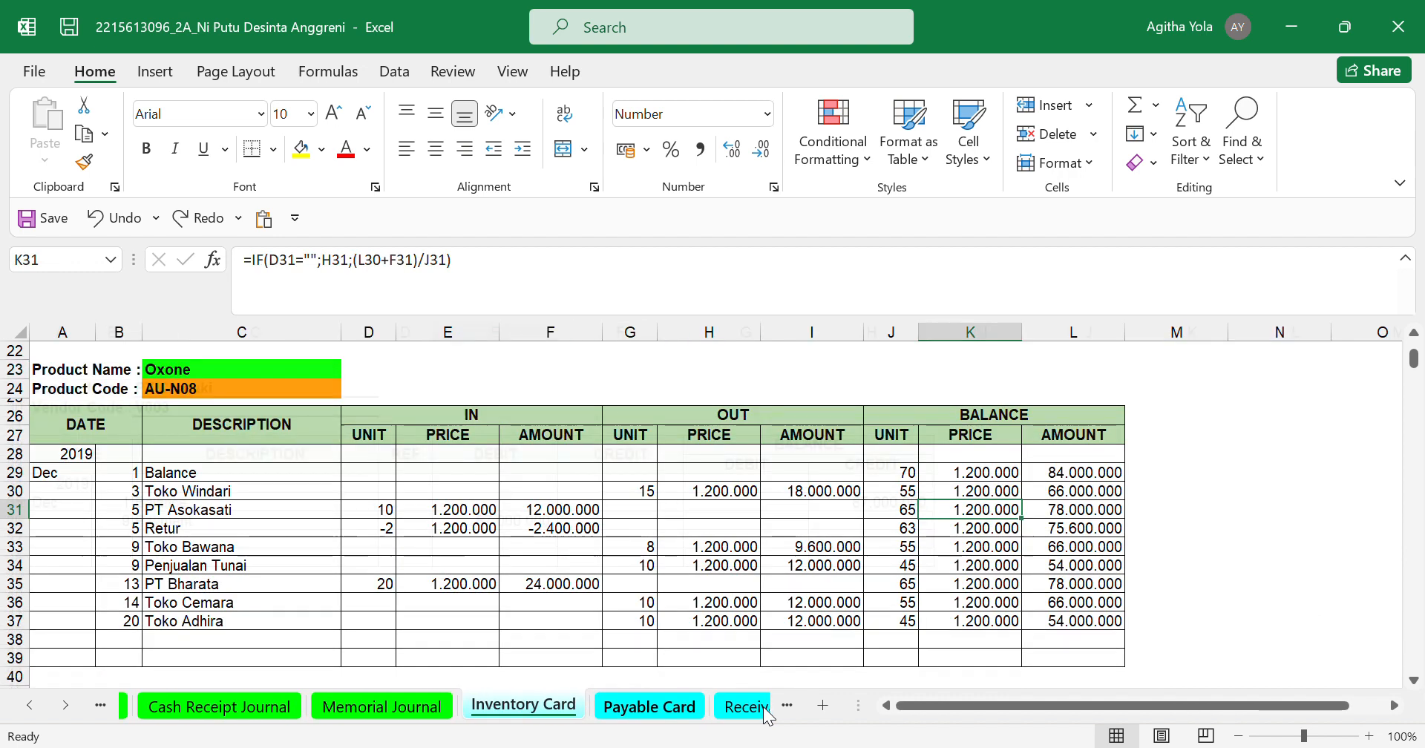
pyautogui.click(764, 708)
pyautogui.click(763, 706)
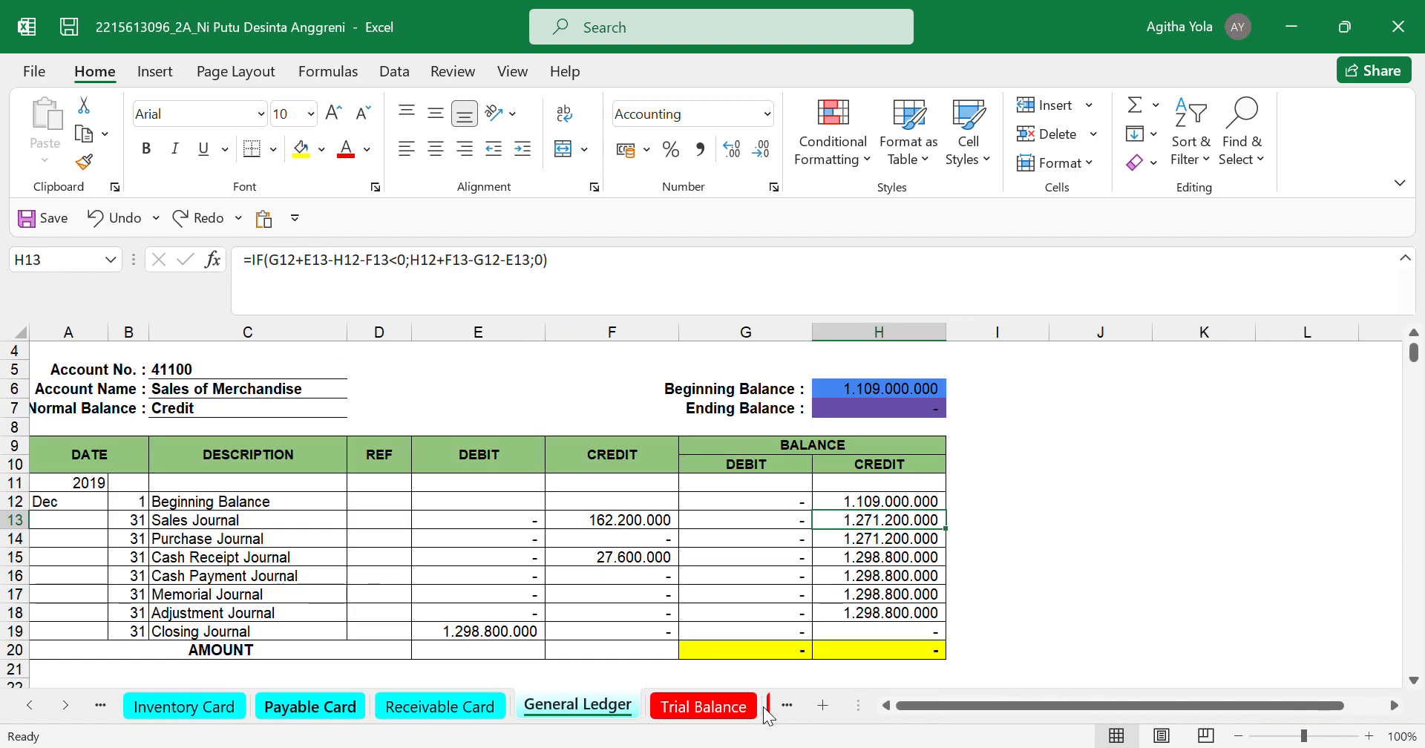
pyautogui.click(738, 709)
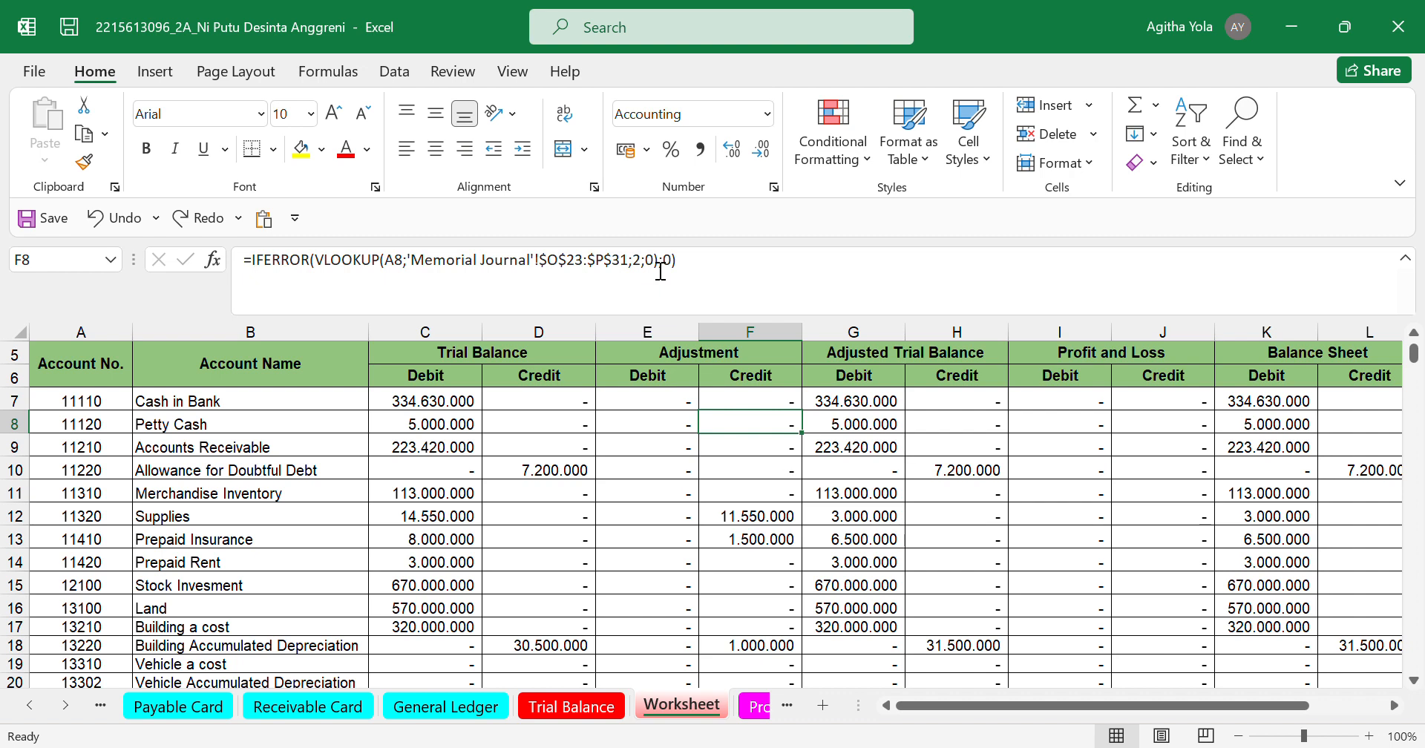
# - Open the ProfitLoss sheet and inspect the December 2019 Net Sales formula
pyautogui.click(758, 709)
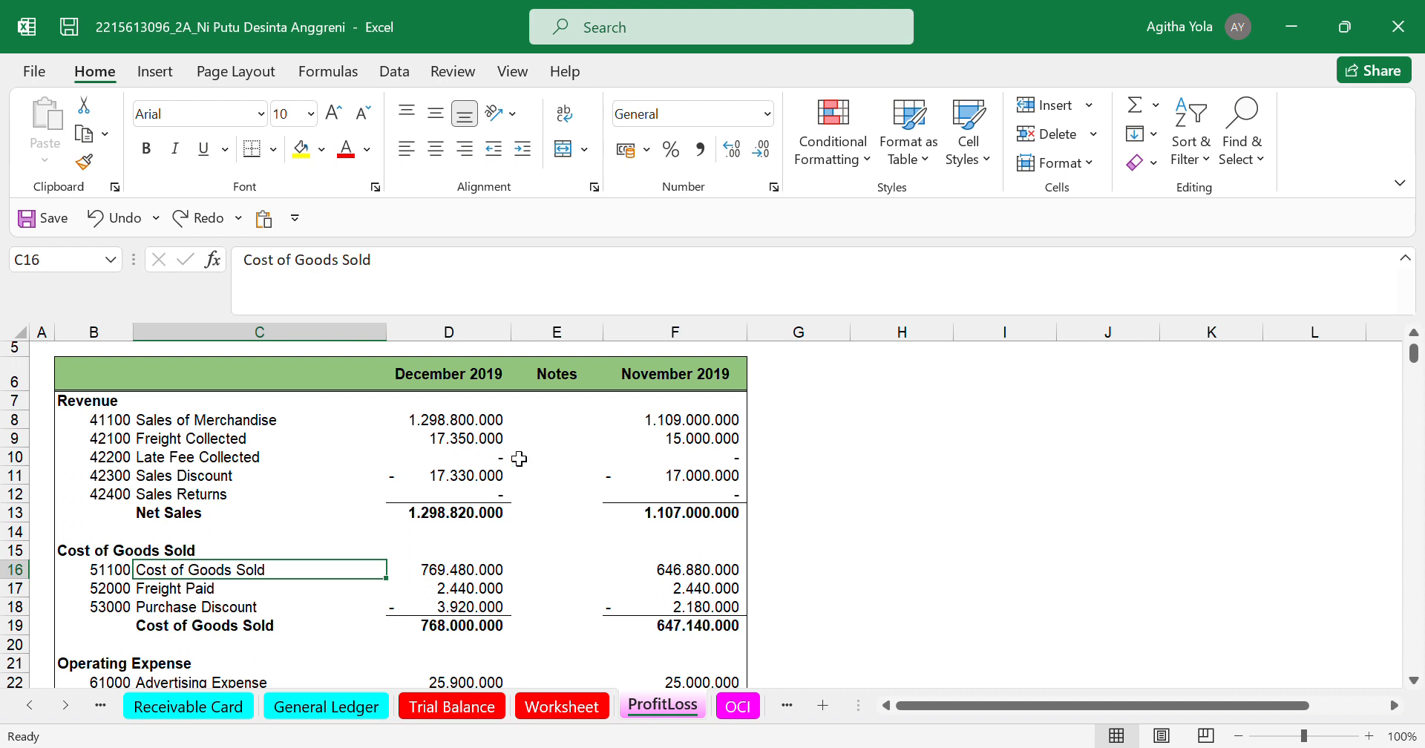
pyautogui.click(484, 520)
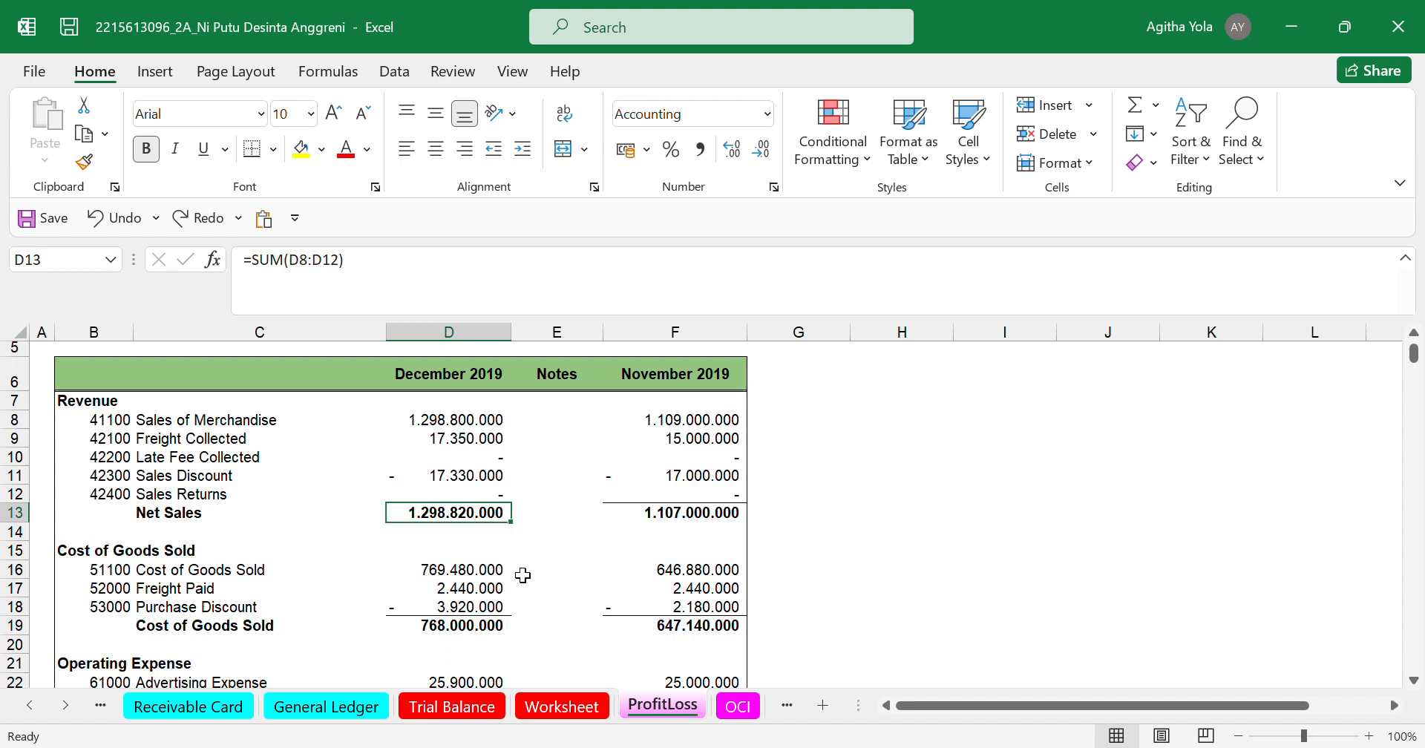
# - Open the OCI sheet, inspect the December 2019 Amount Other Revenue and Gains formula, and review the statement down to Non Operating Gross (Loss)
pyautogui.scroll(-3, 535, 598)
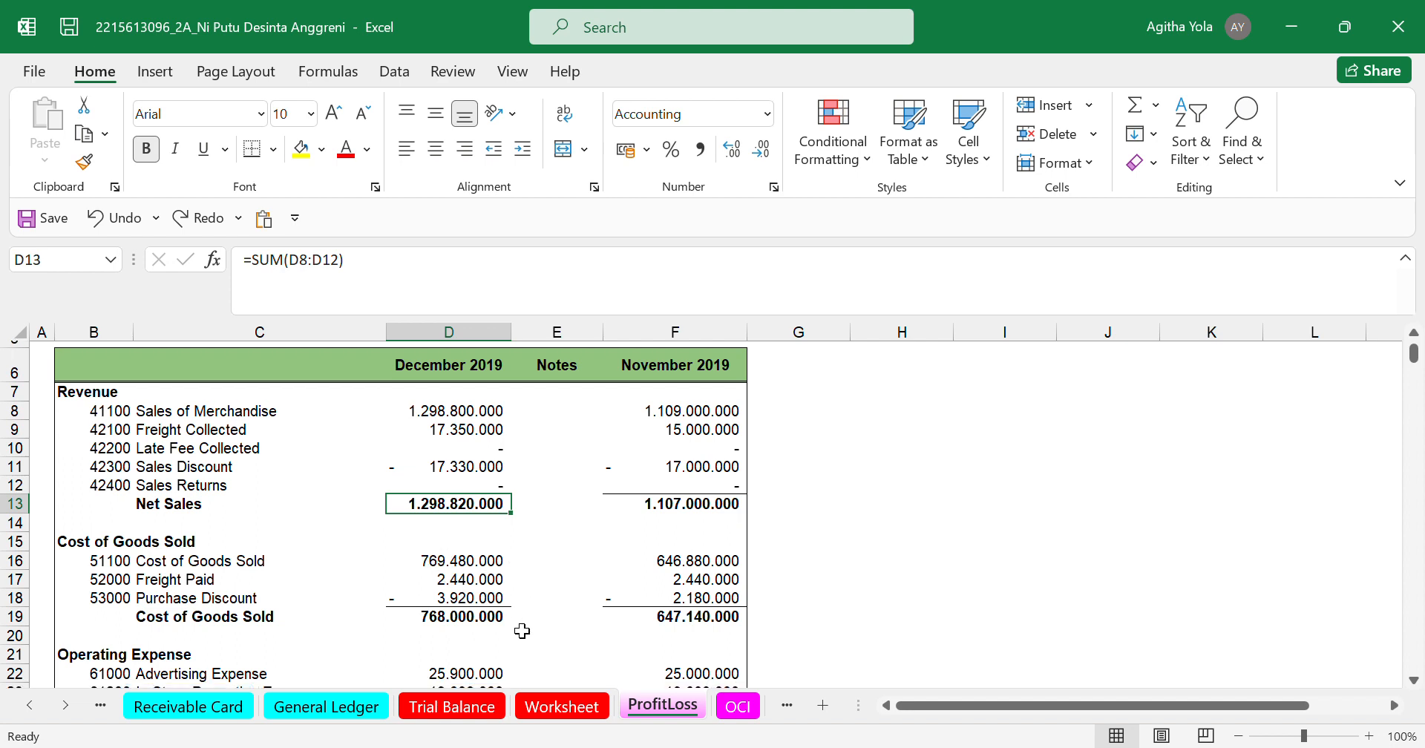
pyautogui.click(735, 705)
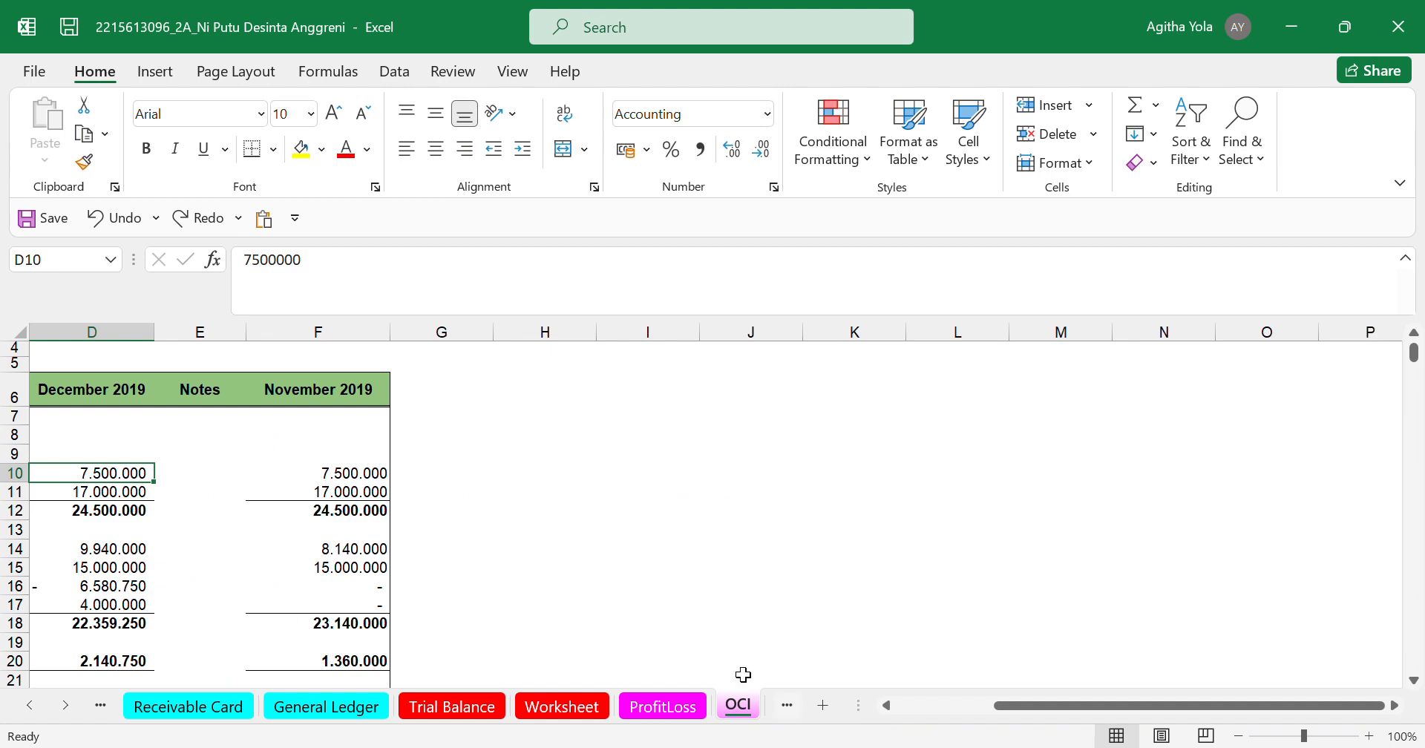
pyautogui.scroll(1, 483, 584)
pyautogui.hscroll(-3, 483, 584)
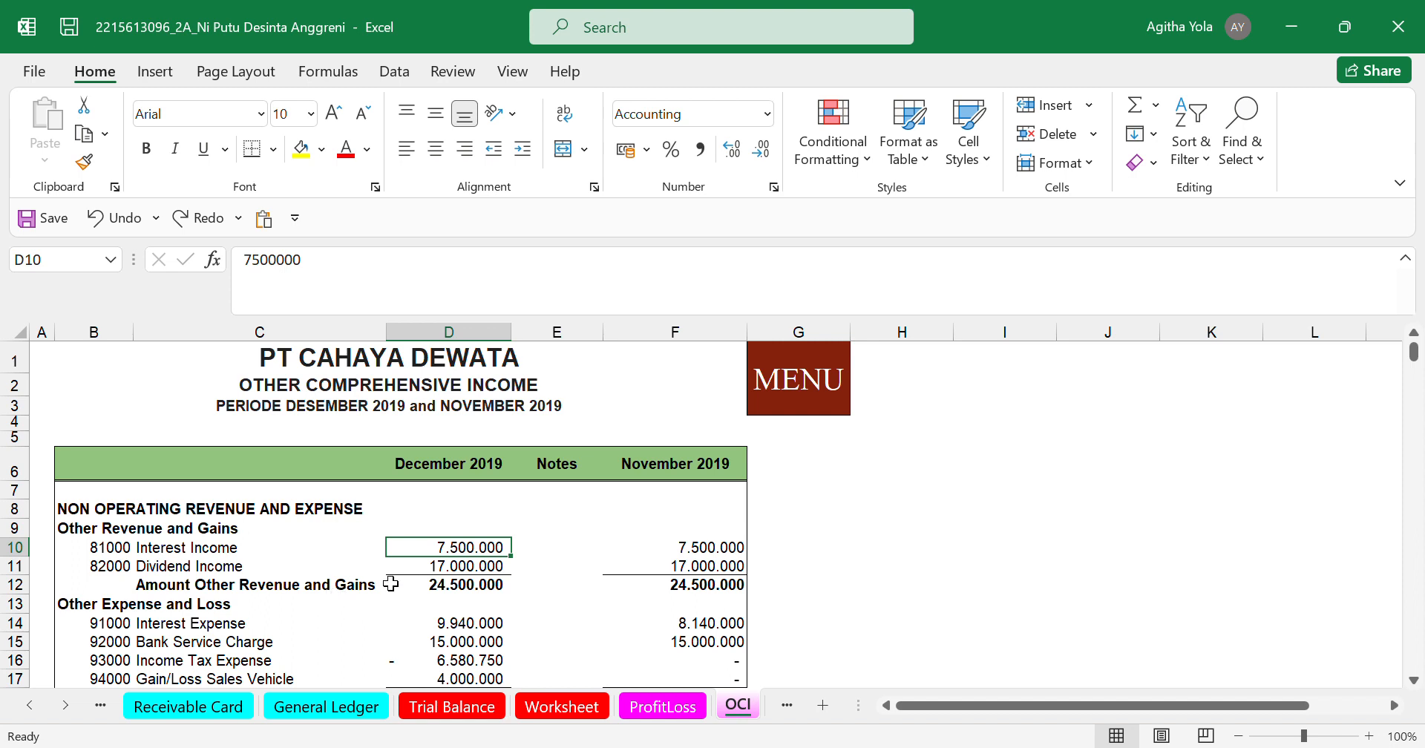
pyautogui.click(478, 590)
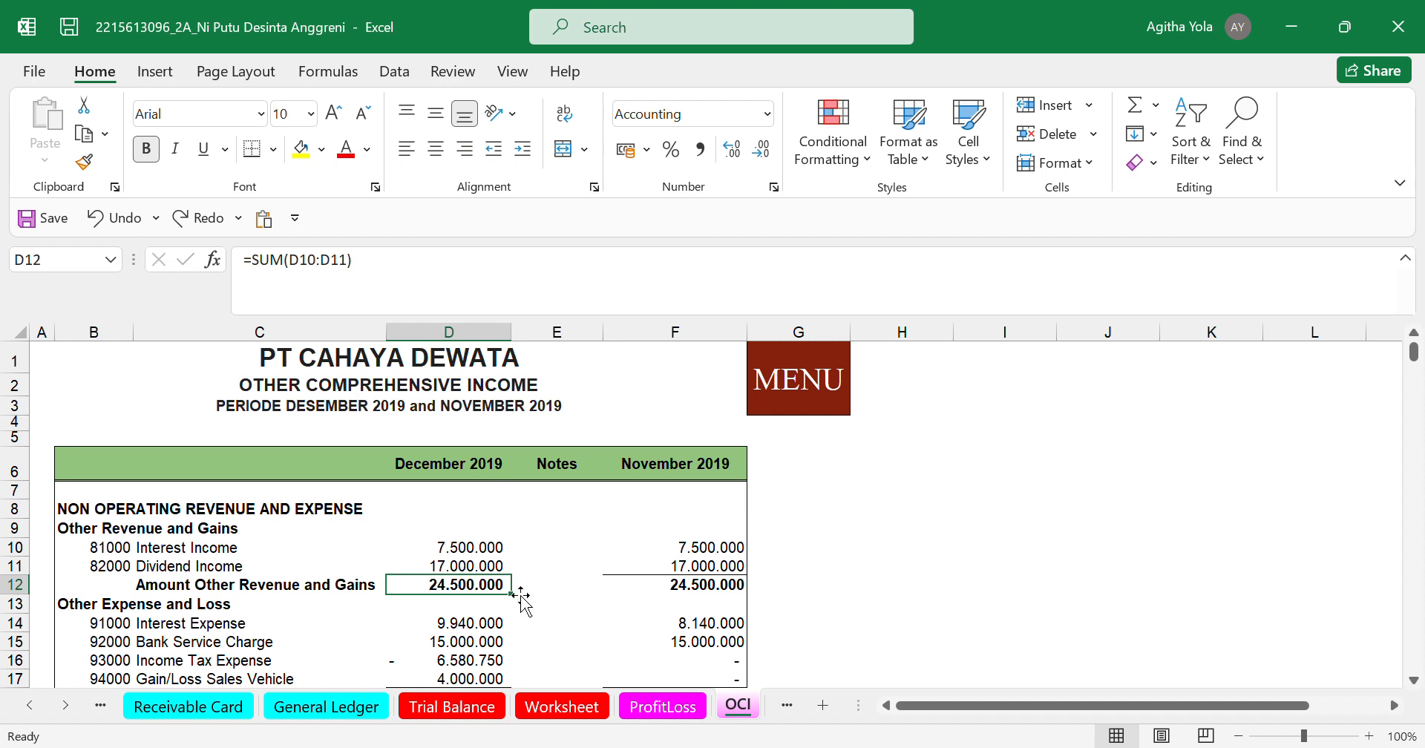
pyautogui.scroll(-2, 544, 601)
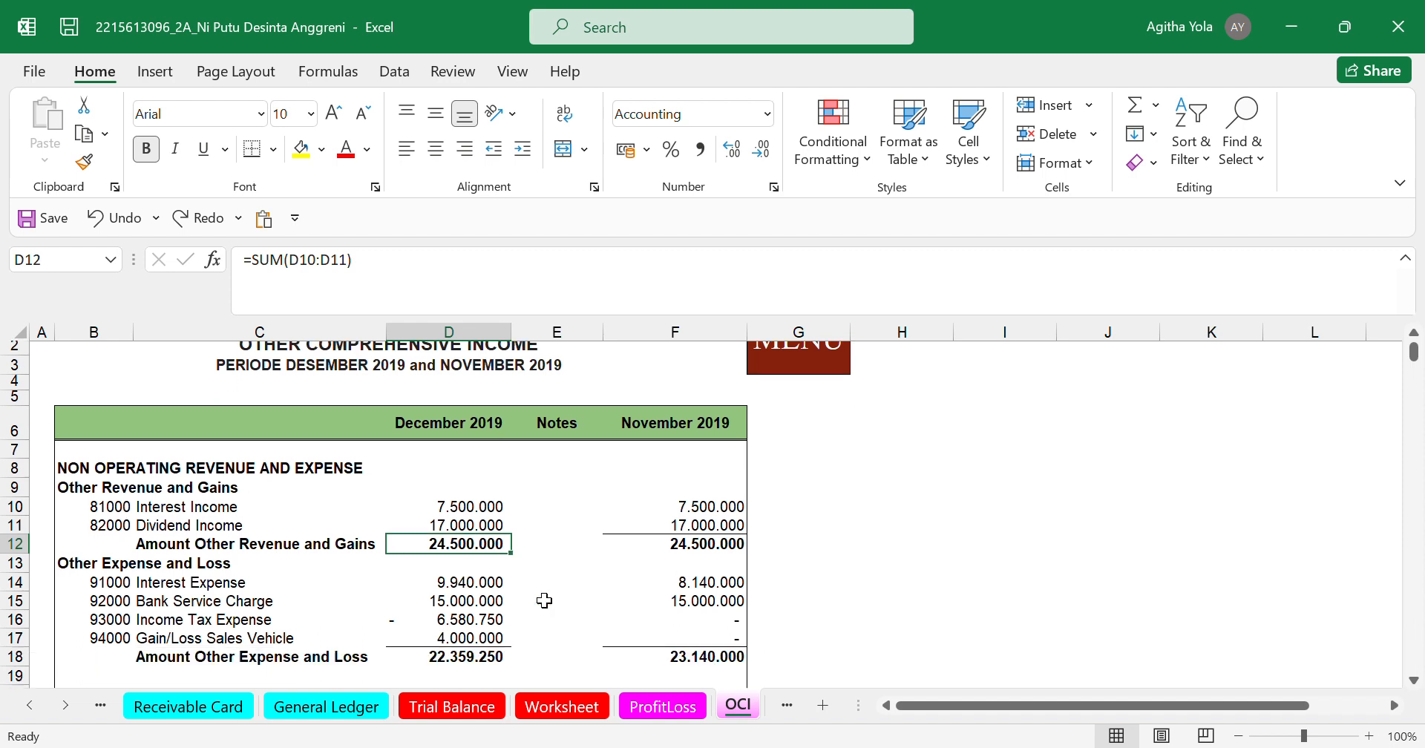
pyautogui.scroll(-2, 544, 601)
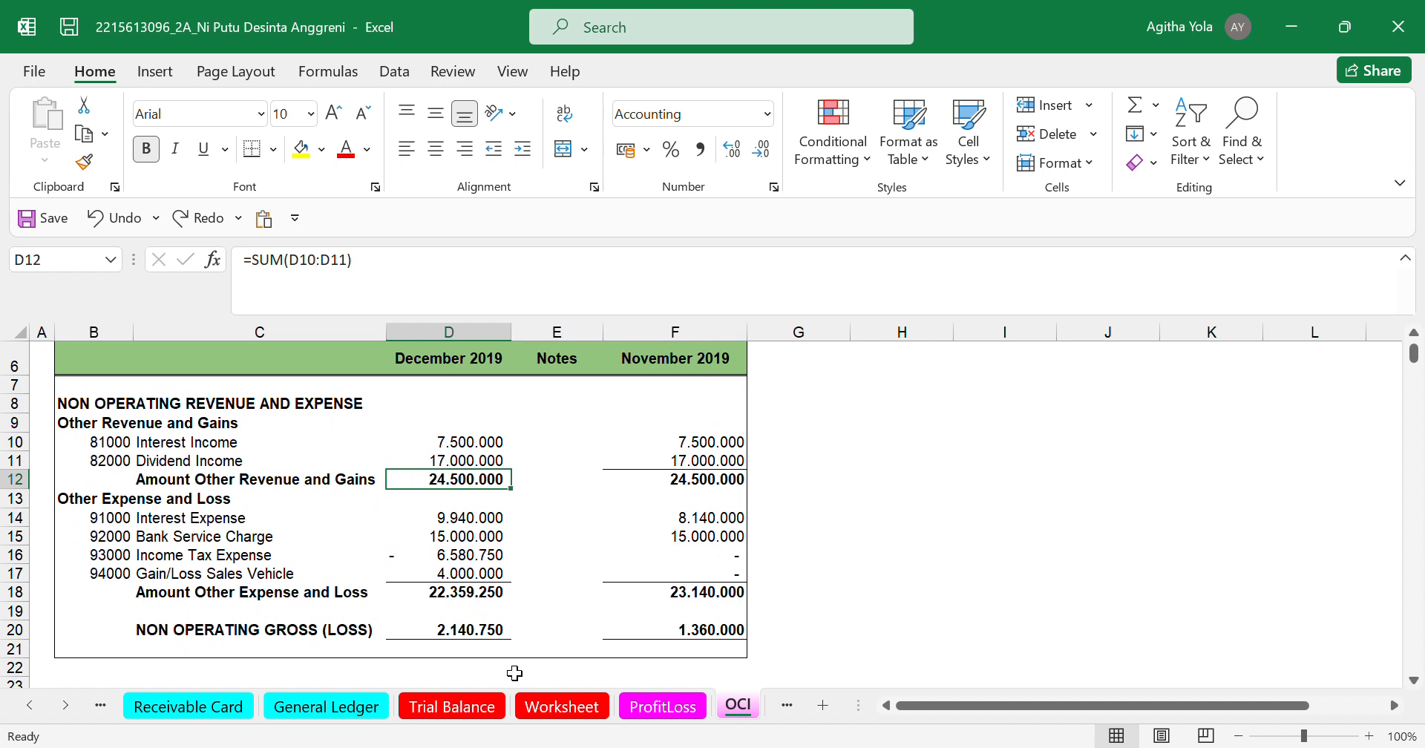
pyautogui.scroll(-2, 731, 709)
# - Open the Equity Statement sheet and inspect the opening Common Stock formula and the 1 December and 31 December Total formulas
pyautogui.click(725, 709)
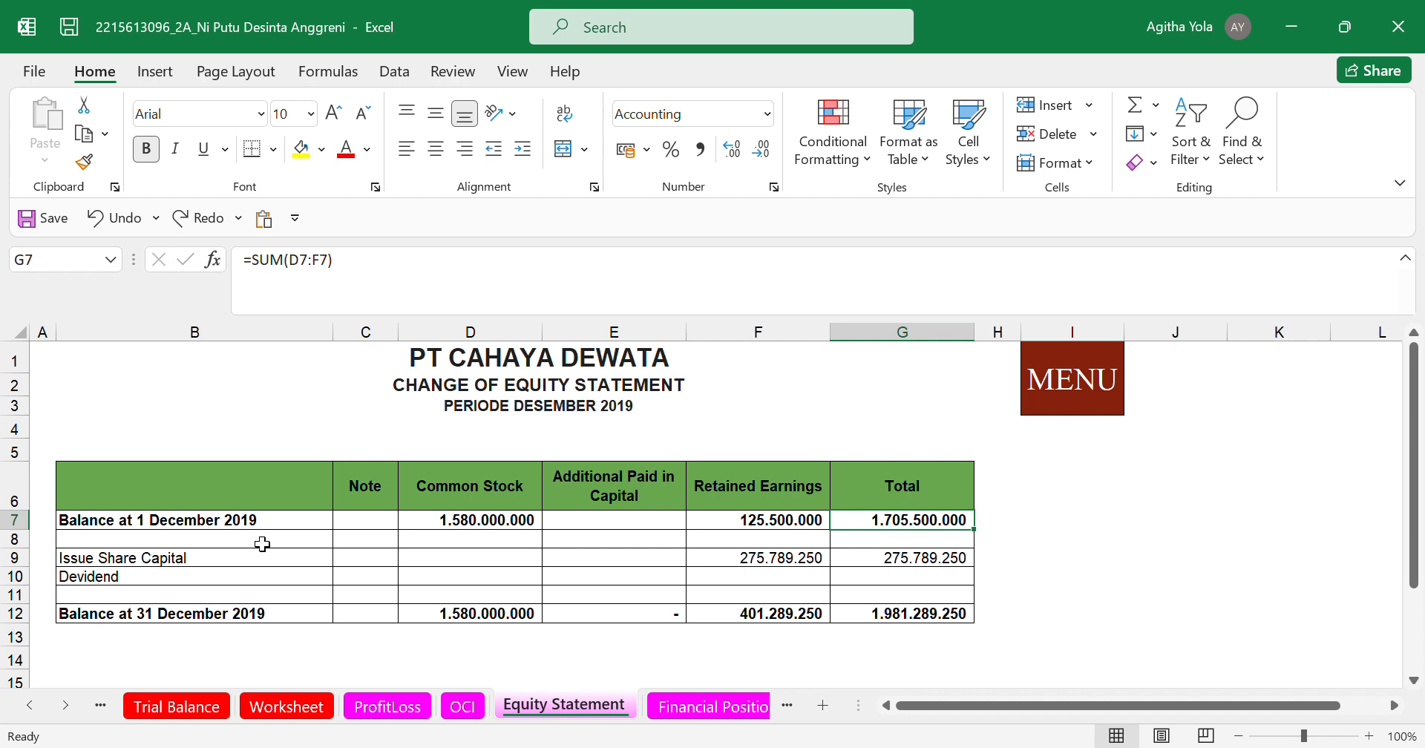
pyautogui.click(479, 526)
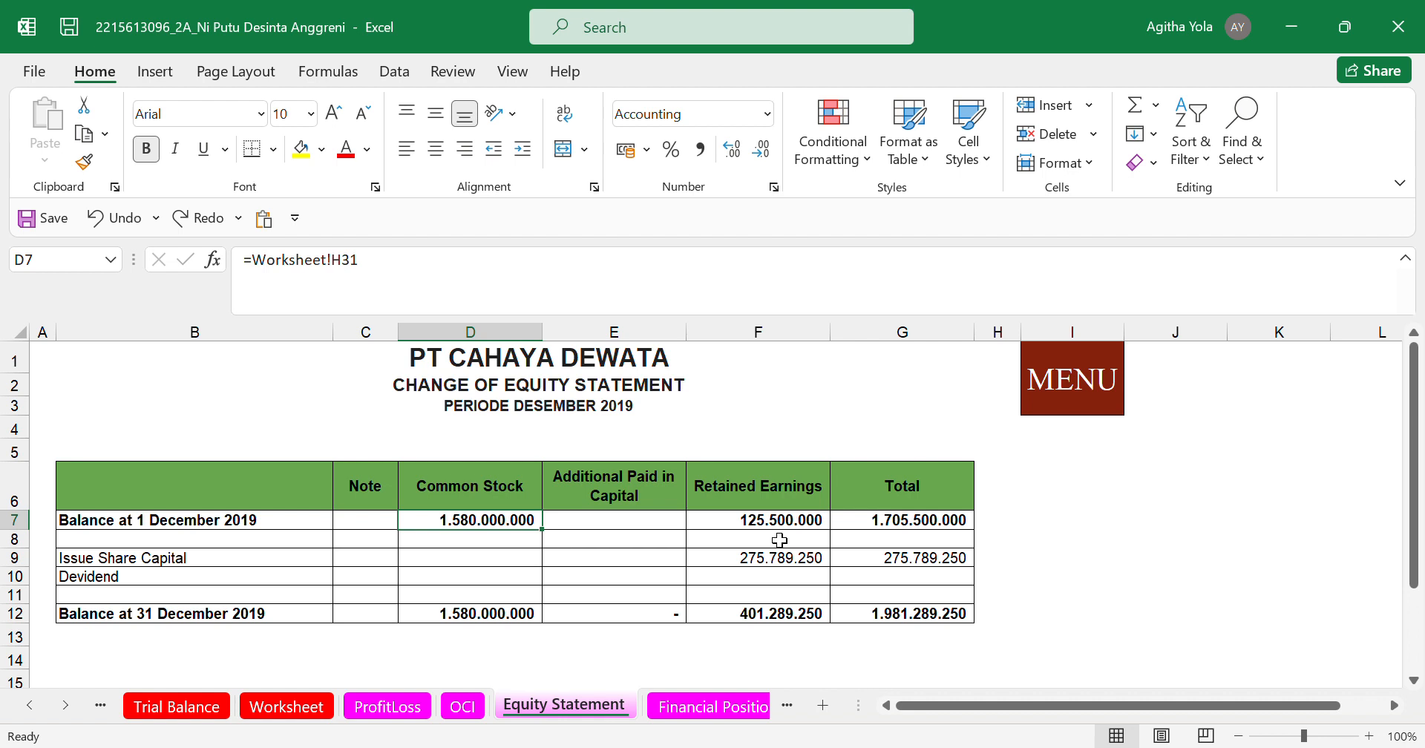
pyautogui.click(893, 529)
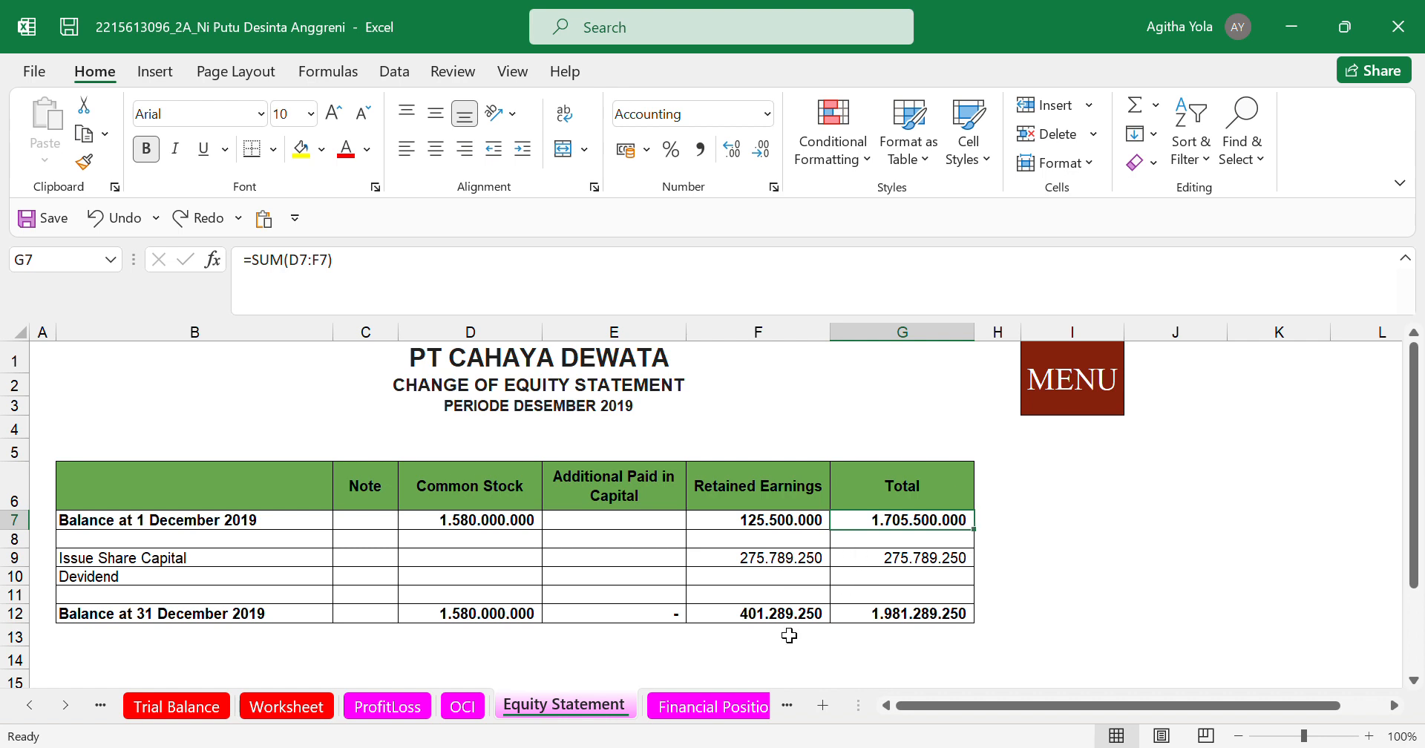
pyautogui.click(912, 616)
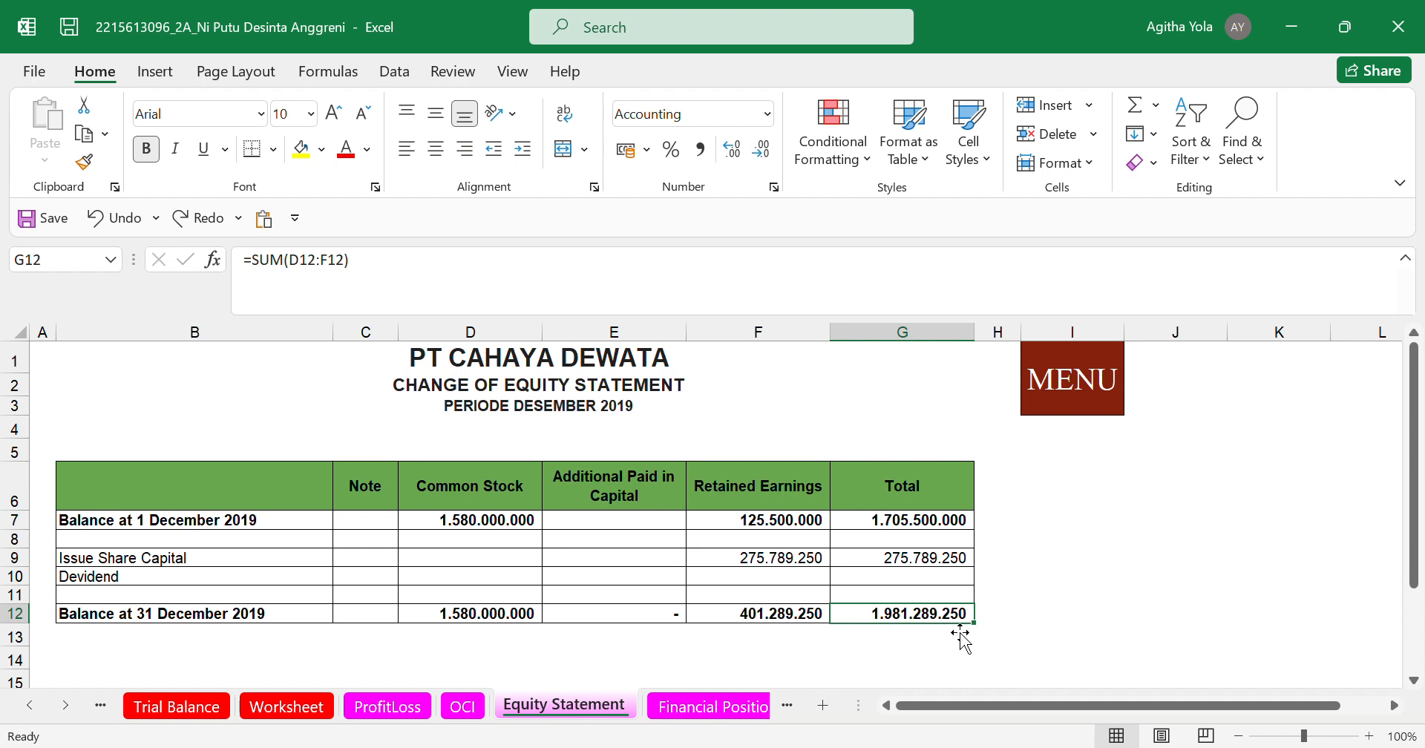
# - Open the Financial Position sheet and inspect the Amount Current Asset formulas for December and November 2019
pyautogui.click(735, 707)
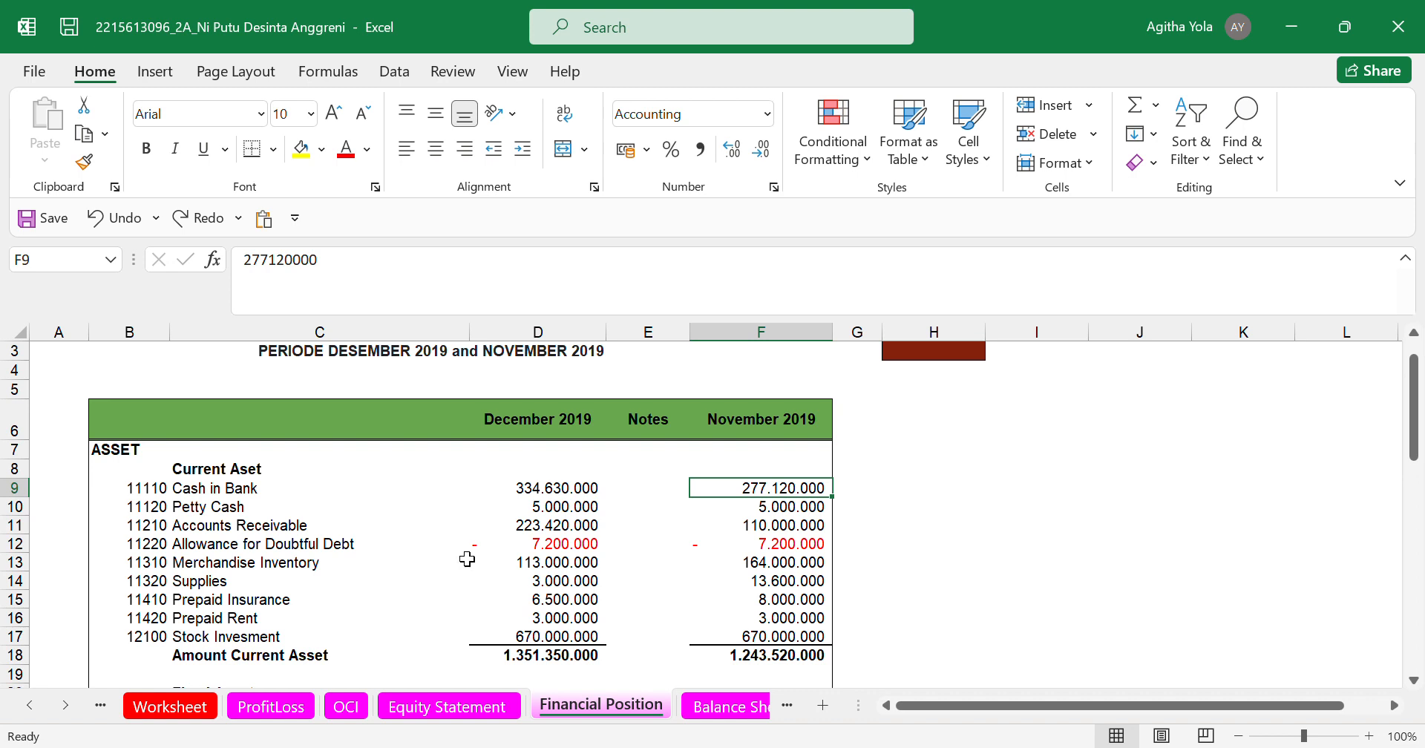
pyautogui.click(540, 663)
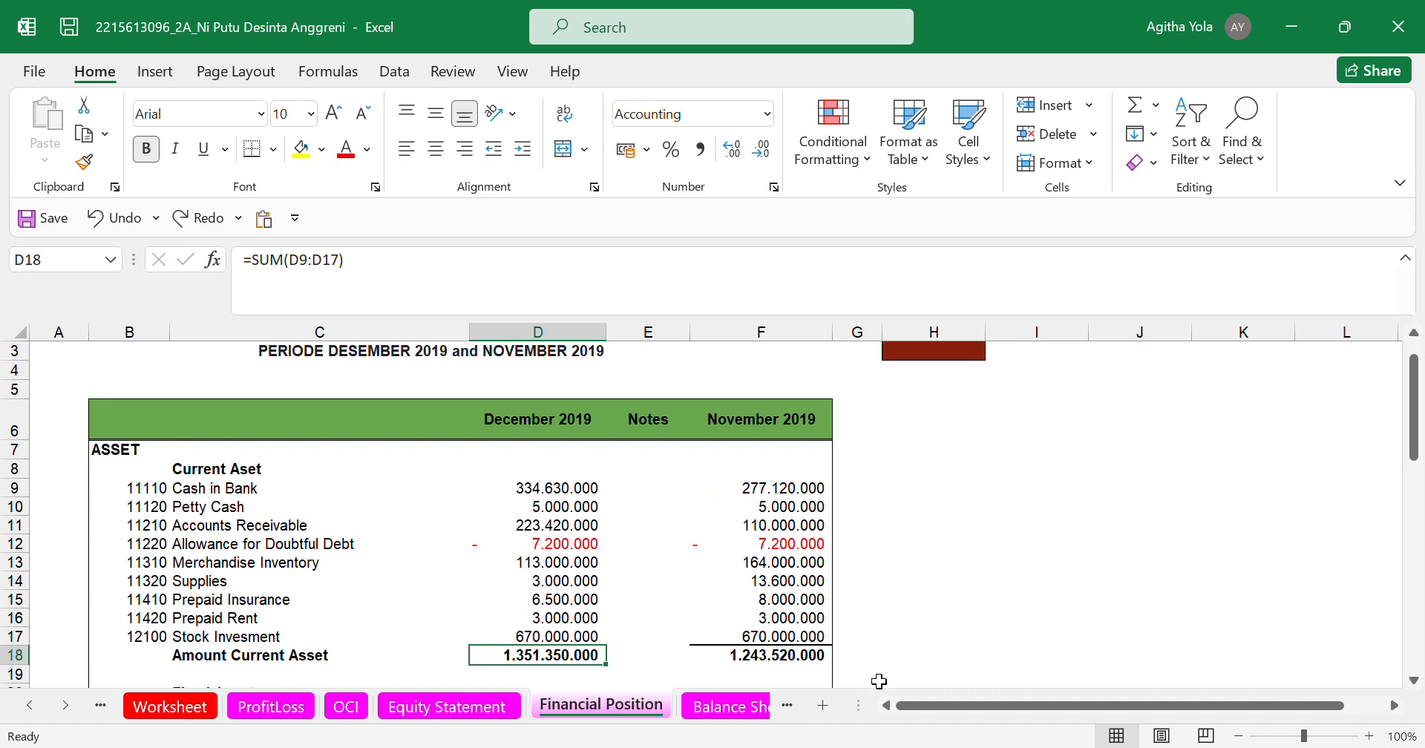
pyautogui.click(810, 658)
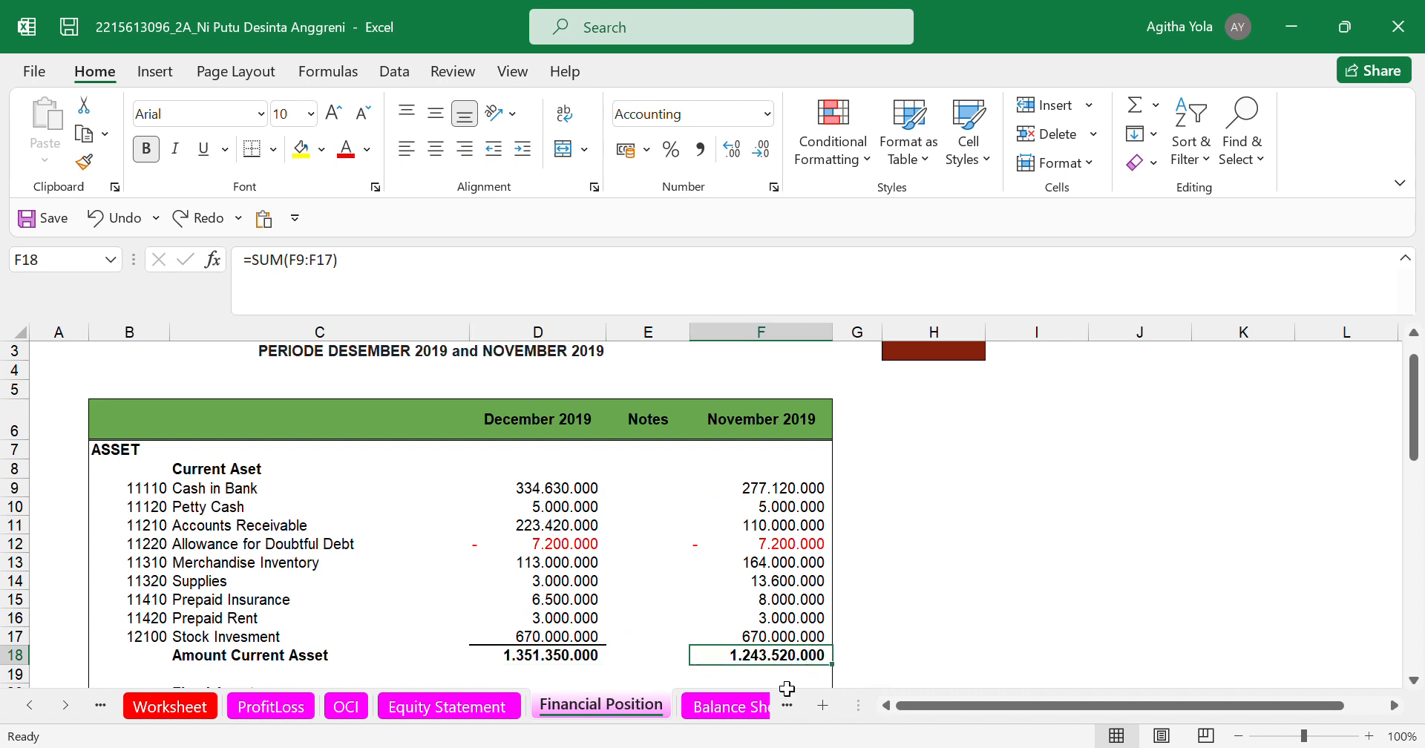
# - Open the Balance Sheet Comparative sheet and inspect Cash in Bank's December debit entry and its Change formula
pyautogui.click(727, 708)
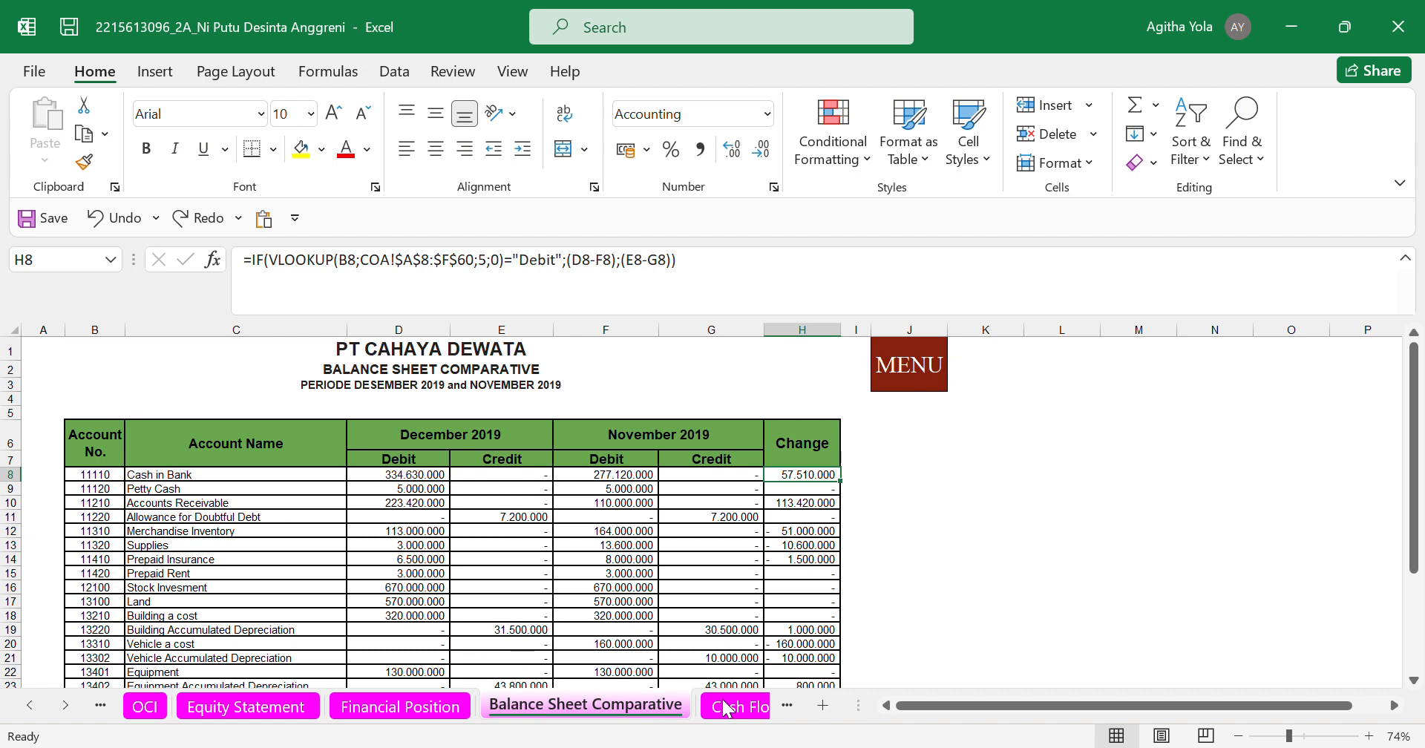
pyautogui.click(448, 479)
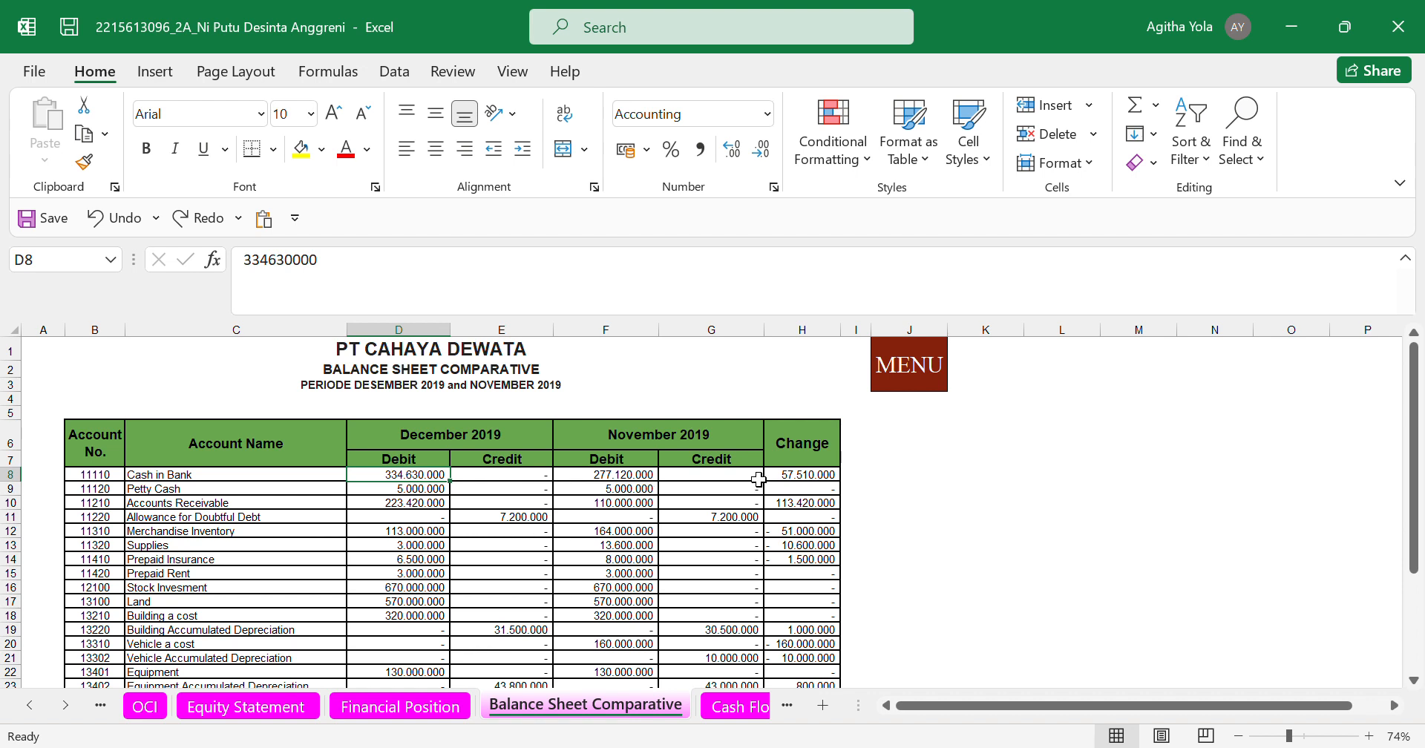
pyautogui.click(793, 479)
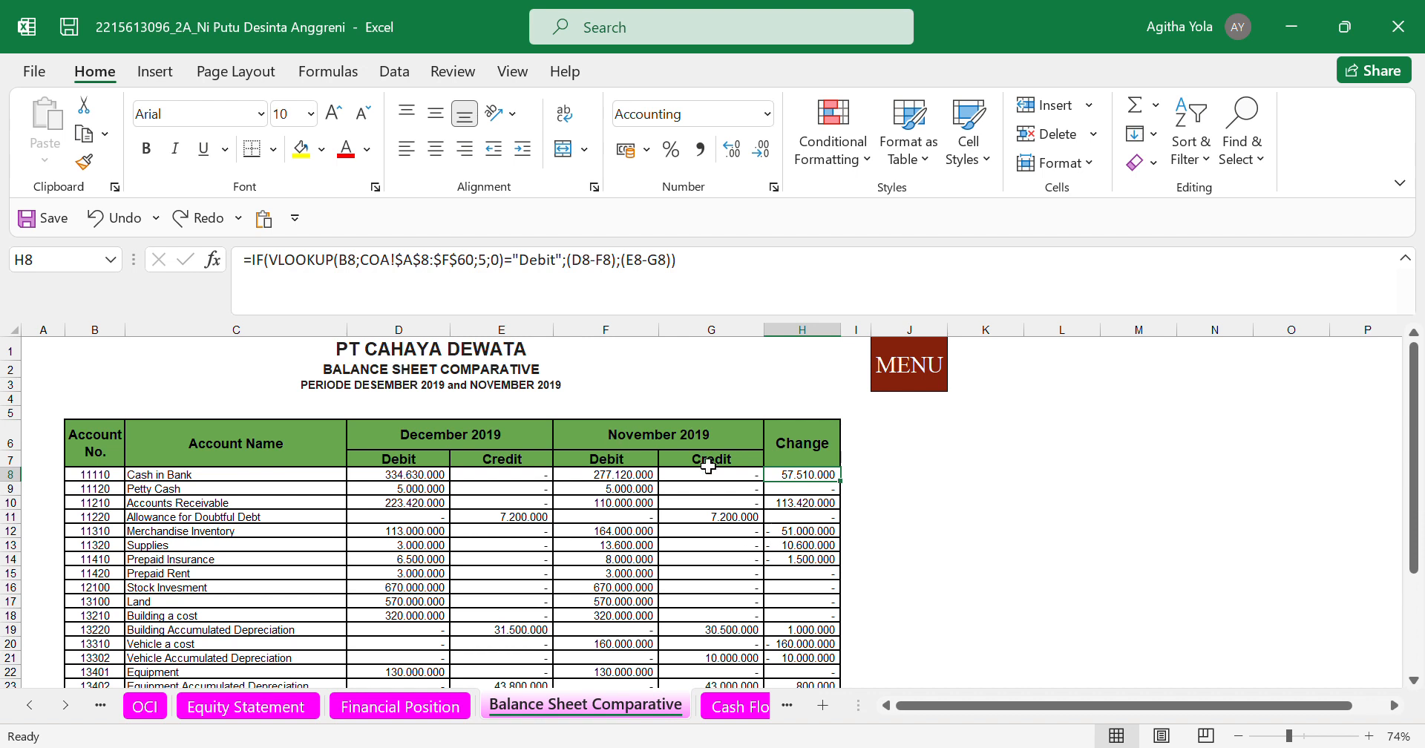
pyautogui.scroll(-1, 706, 464)
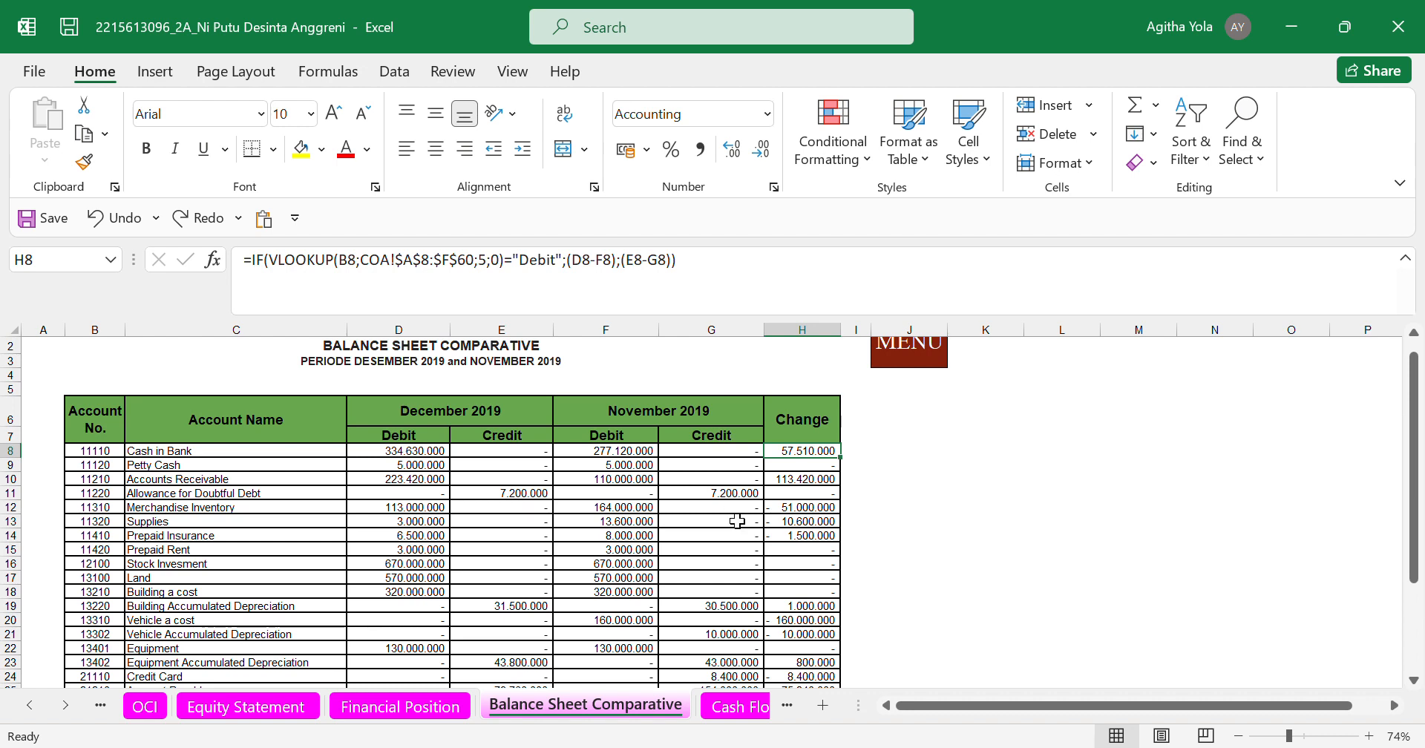
# - Open the Cash Flow Statement sheet and inspect the Net Profit and Accounts Receivable entries under Operating Activity
pyautogui.click(750, 716)
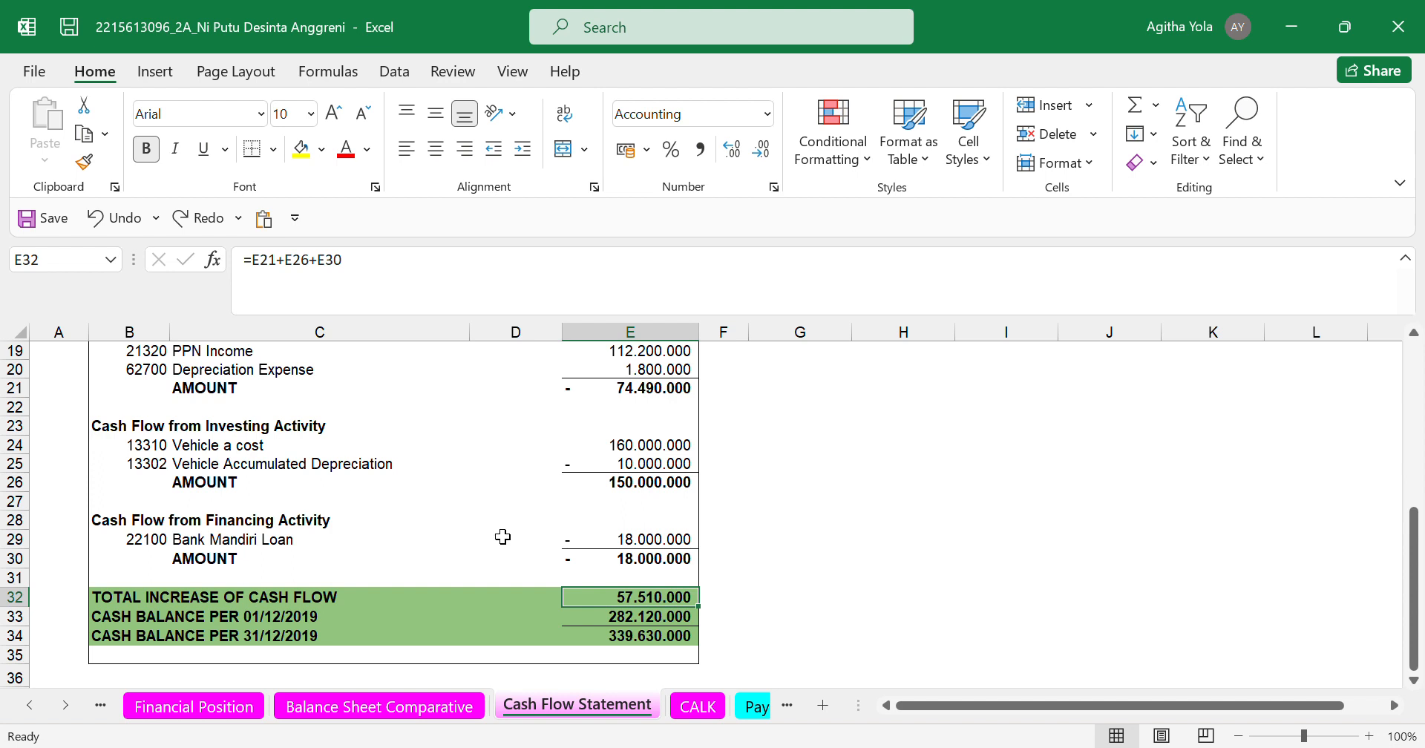
pyautogui.scroll(5, 404, 477)
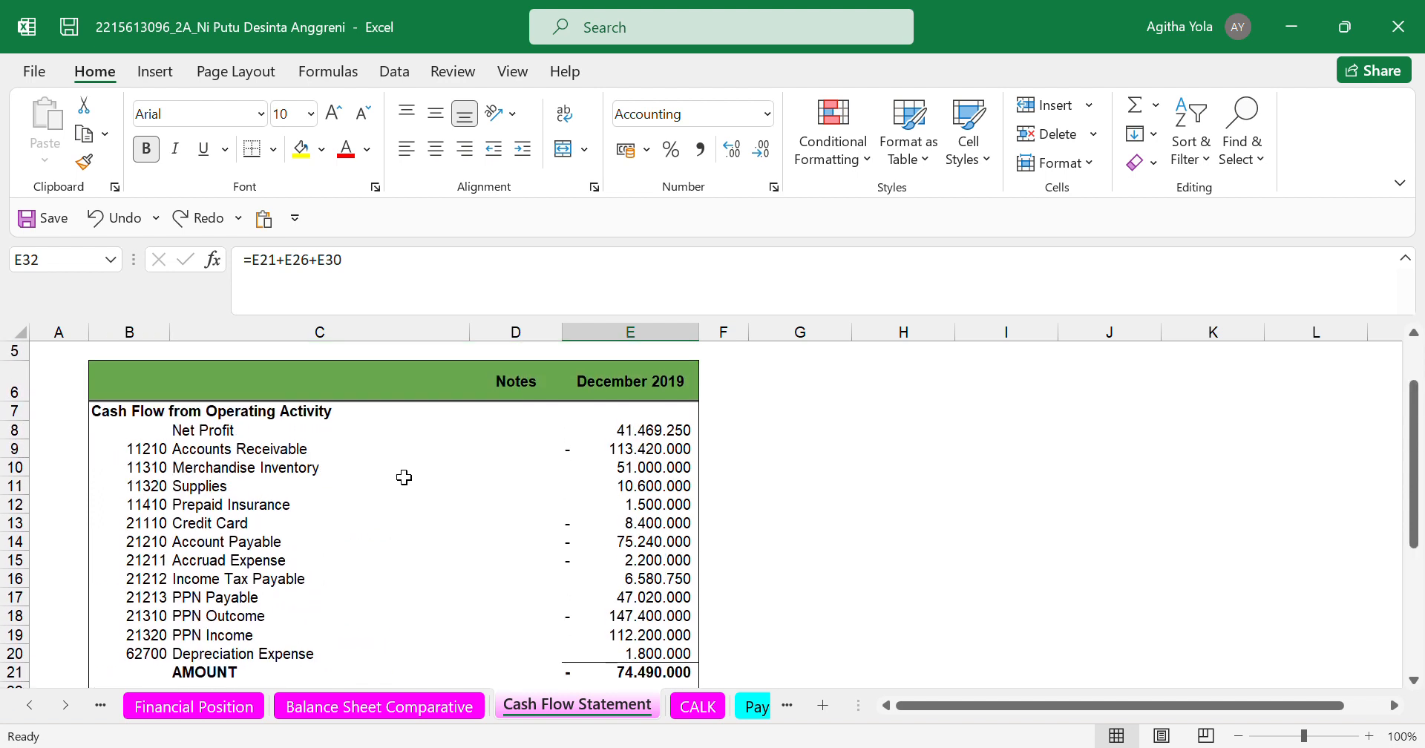
pyautogui.click(682, 438)
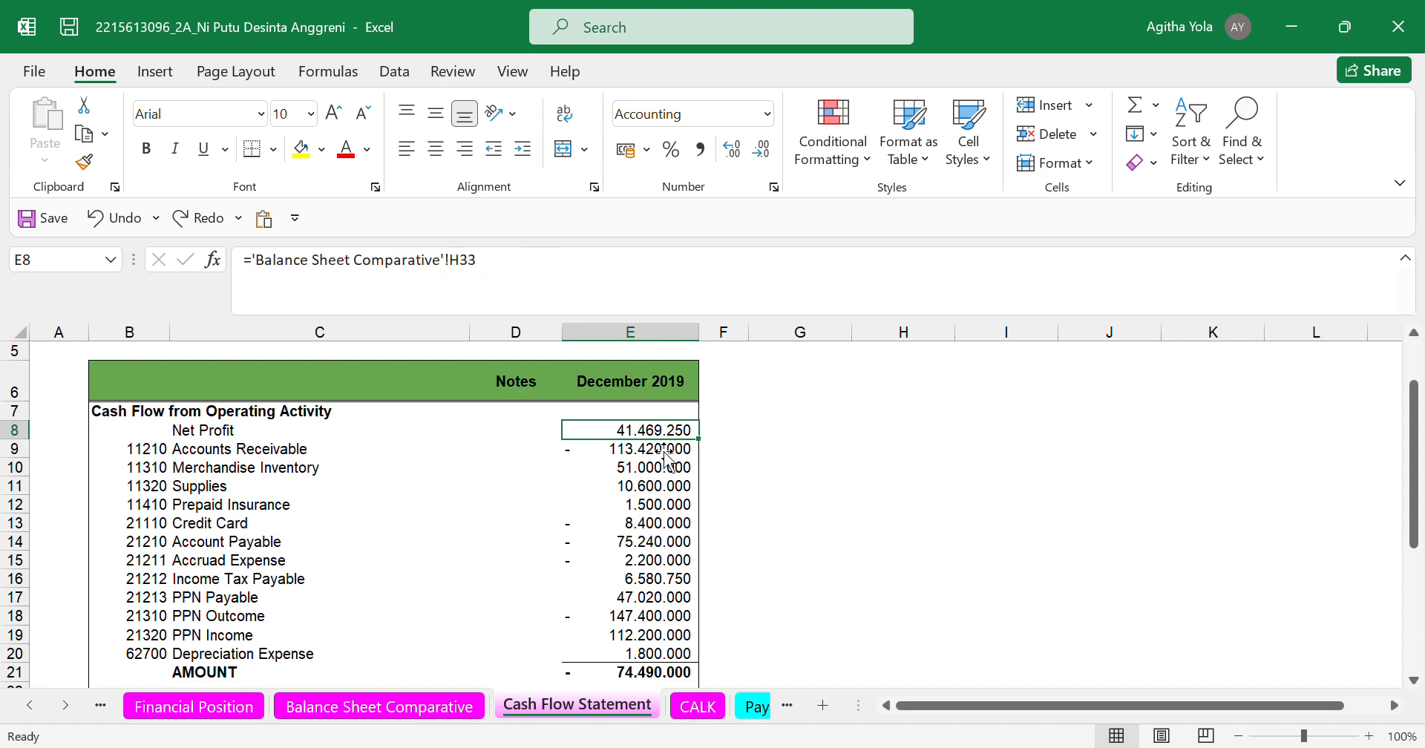
pyautogui.press('Down')
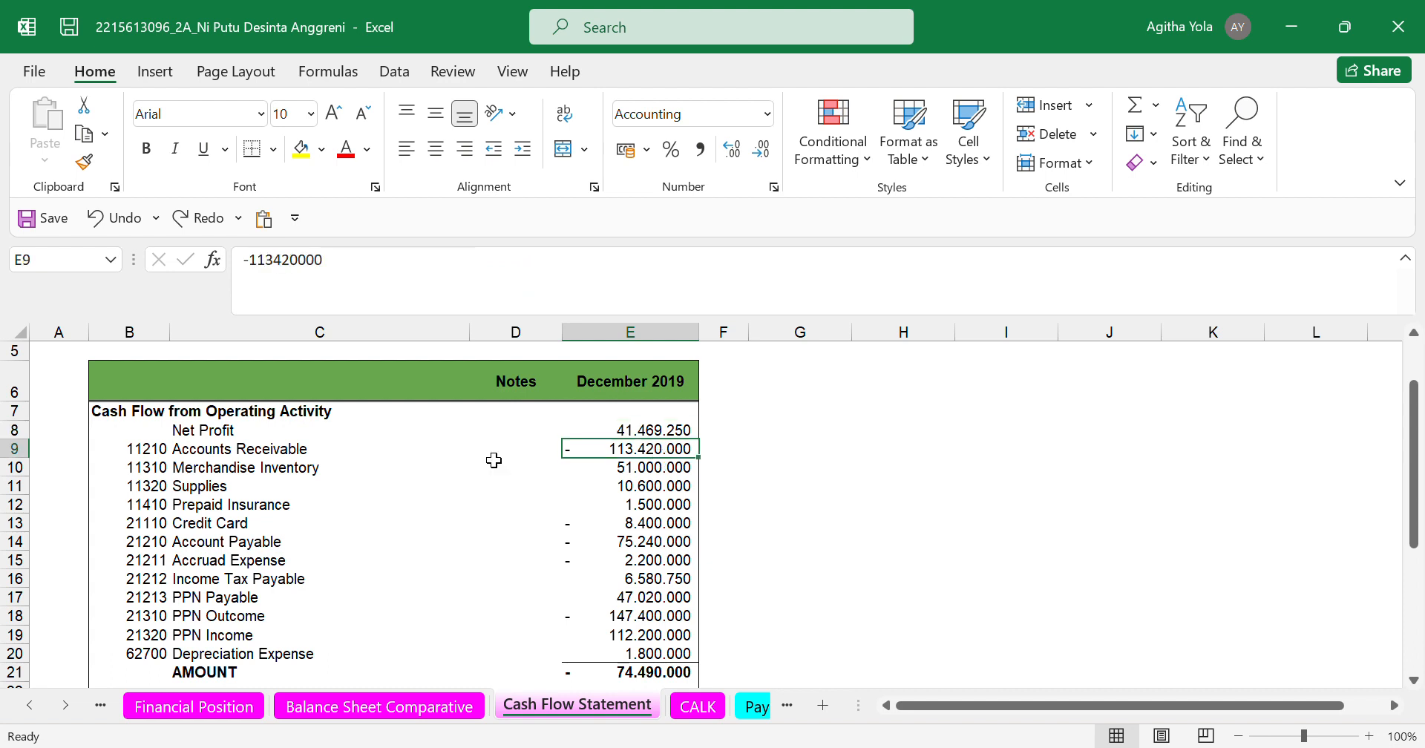
pyautogui.click(674, 437)
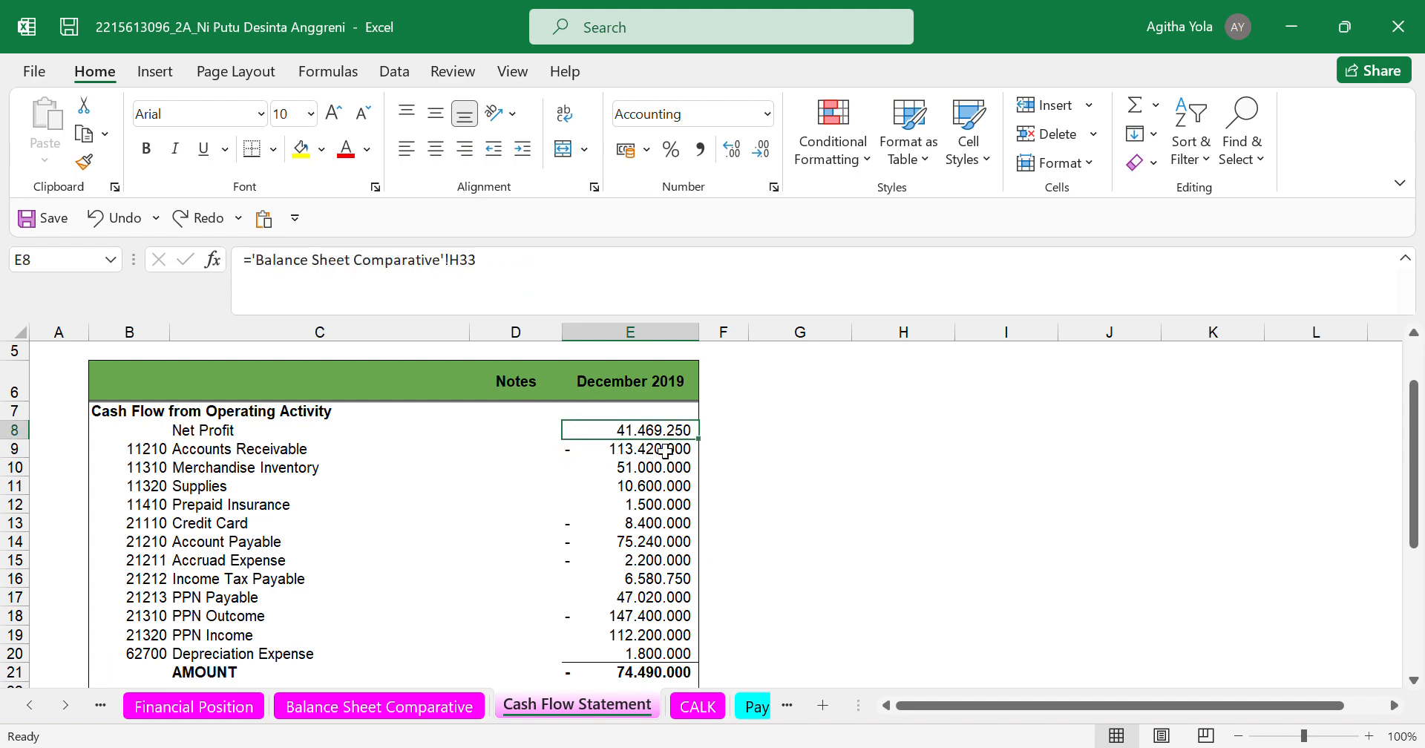
# - Open the CALK sheet and read the notes from the general company information through the business field and accounting policies
pyautogui.click(691, 705)
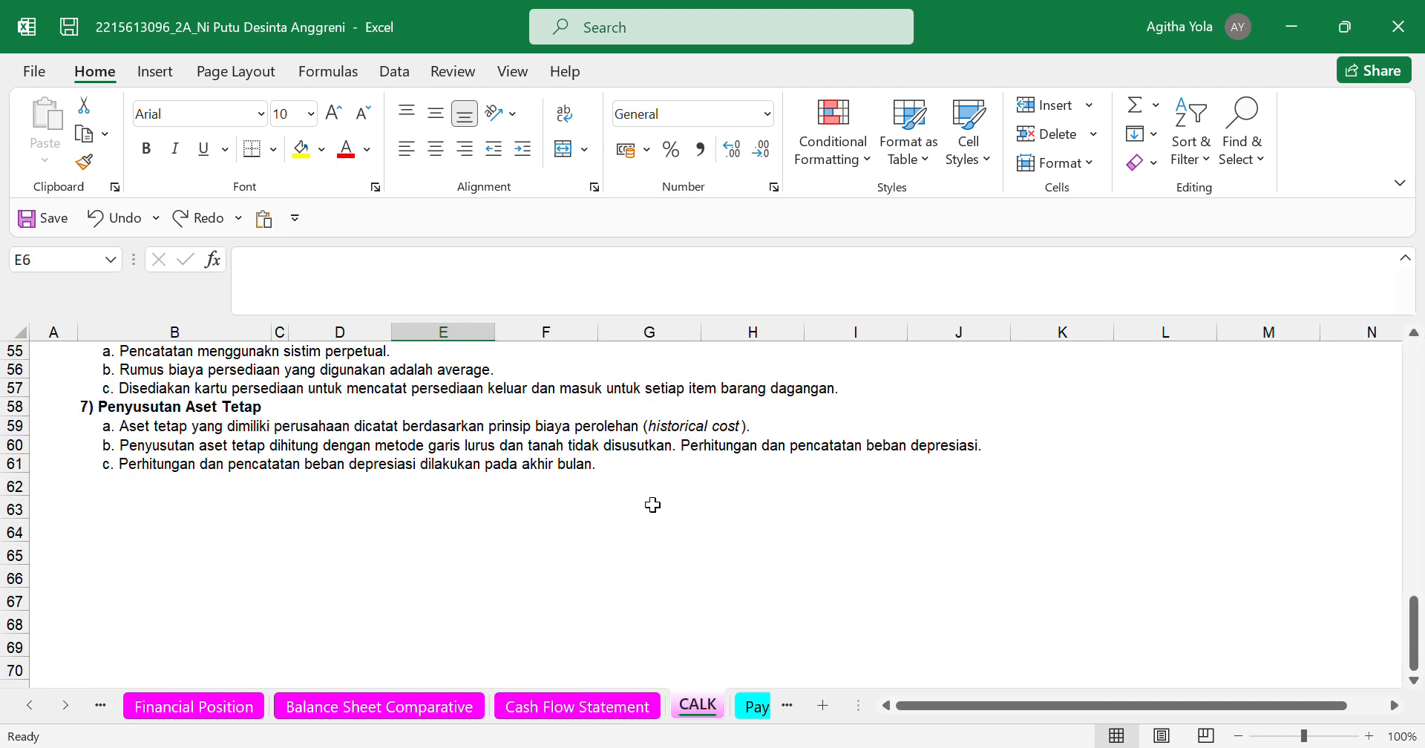
pyautogui.scroll(12, 653, 513)
pyautogui.scroll(2, 652, 504)
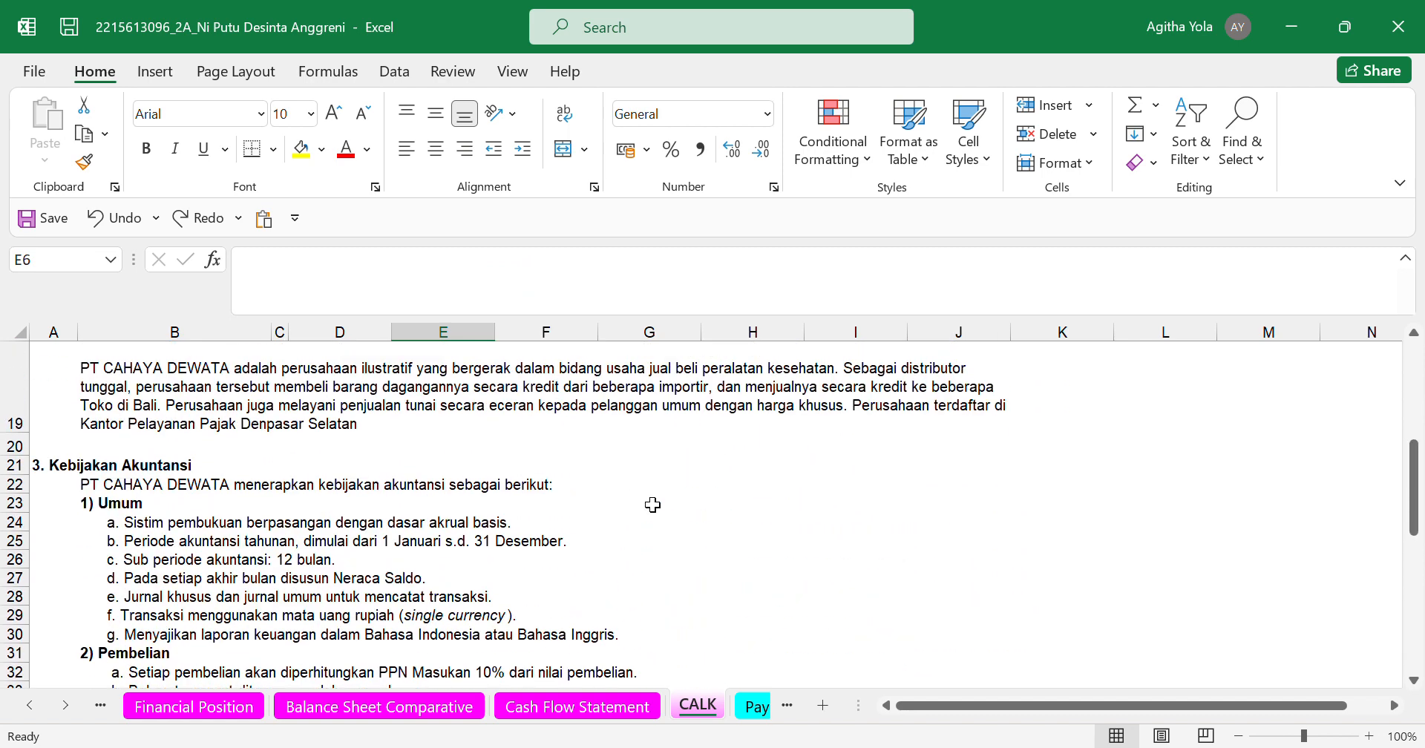
pyautogui.scroll(6, 652, 505)
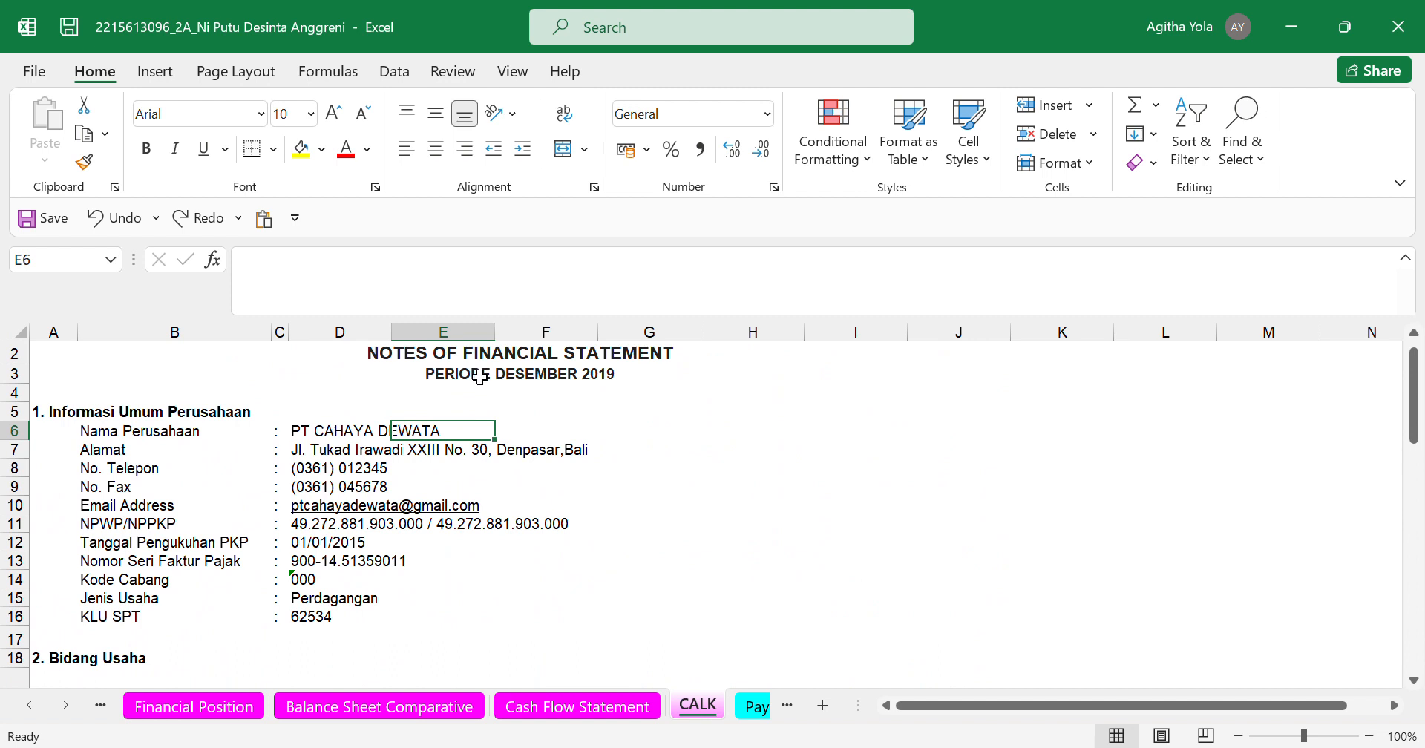
pyautogui.scroll(-2, 490, 546)
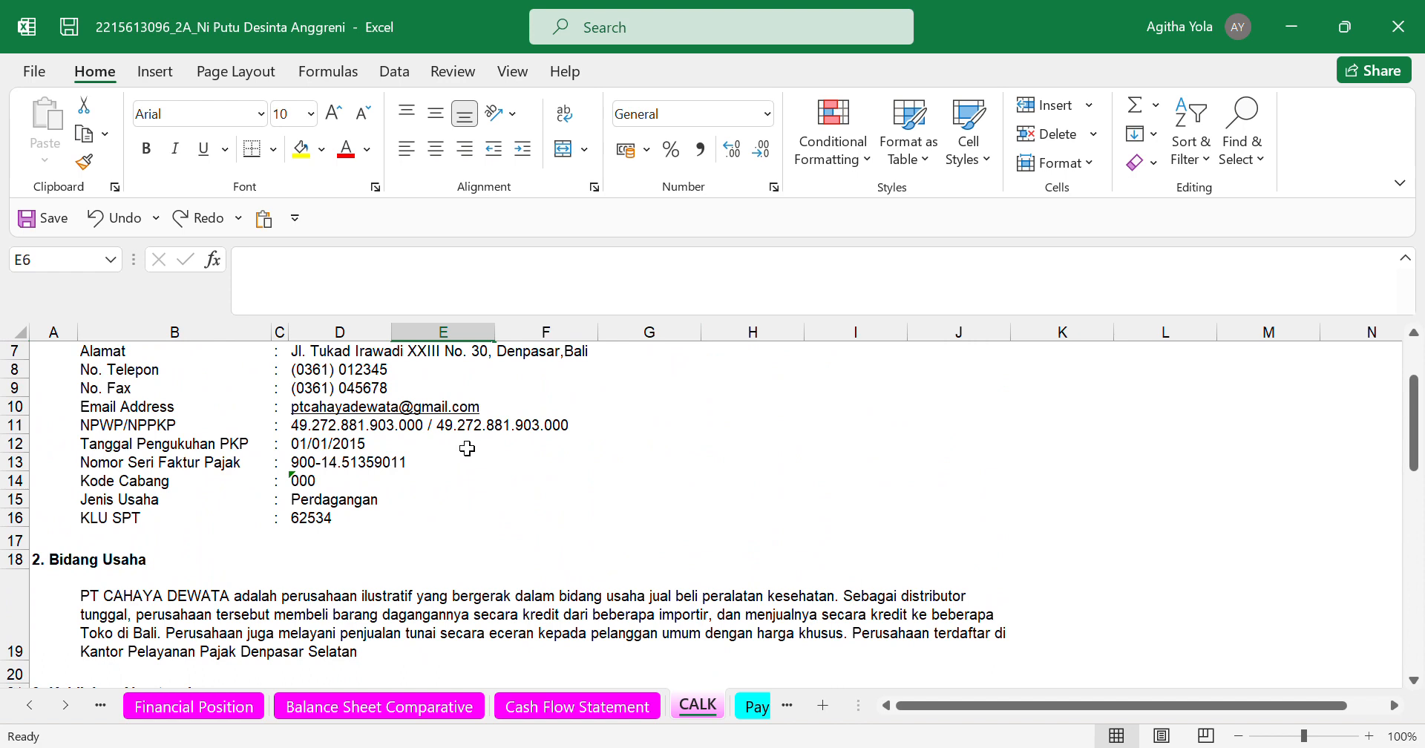
pyautogui.click(468, 481)
pyautogui.scroll(-1, 466, 495)
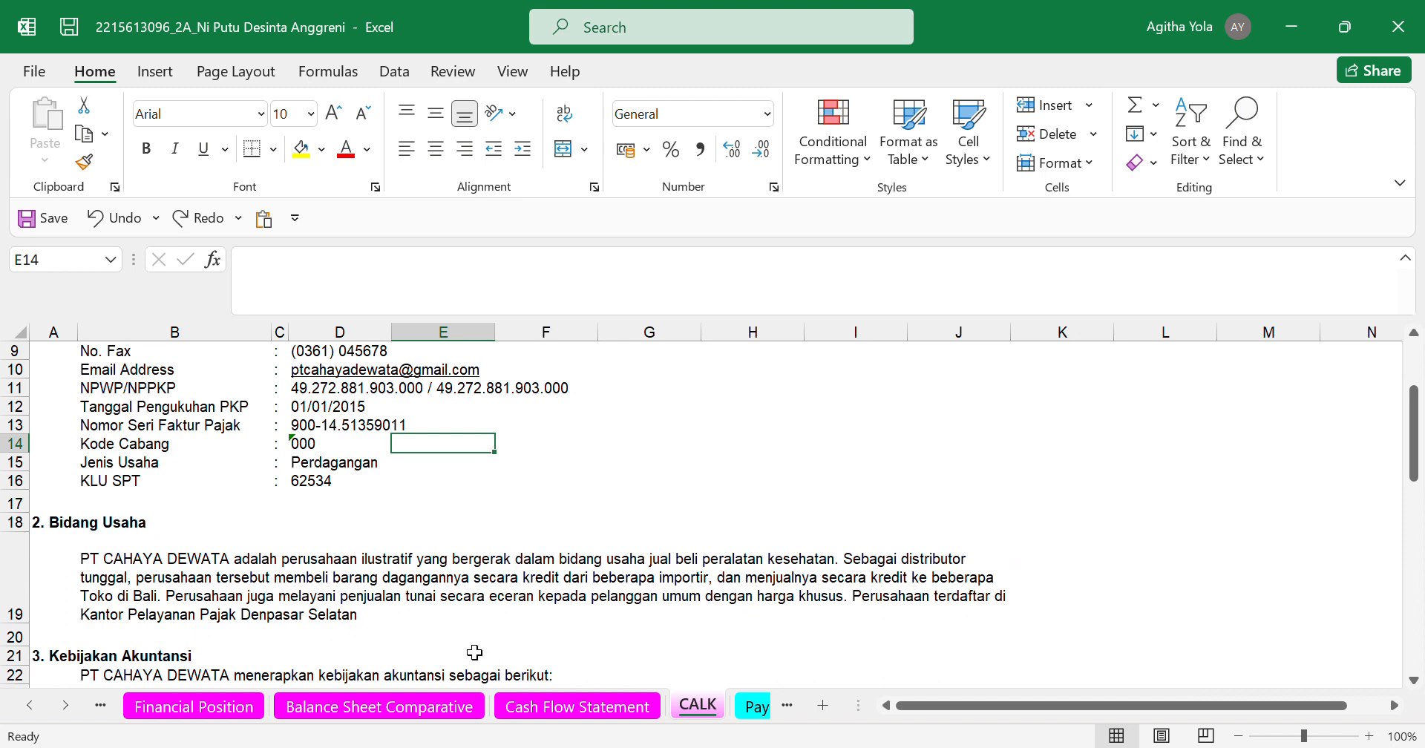
pyautogui.scroll(-2, 434, 624)
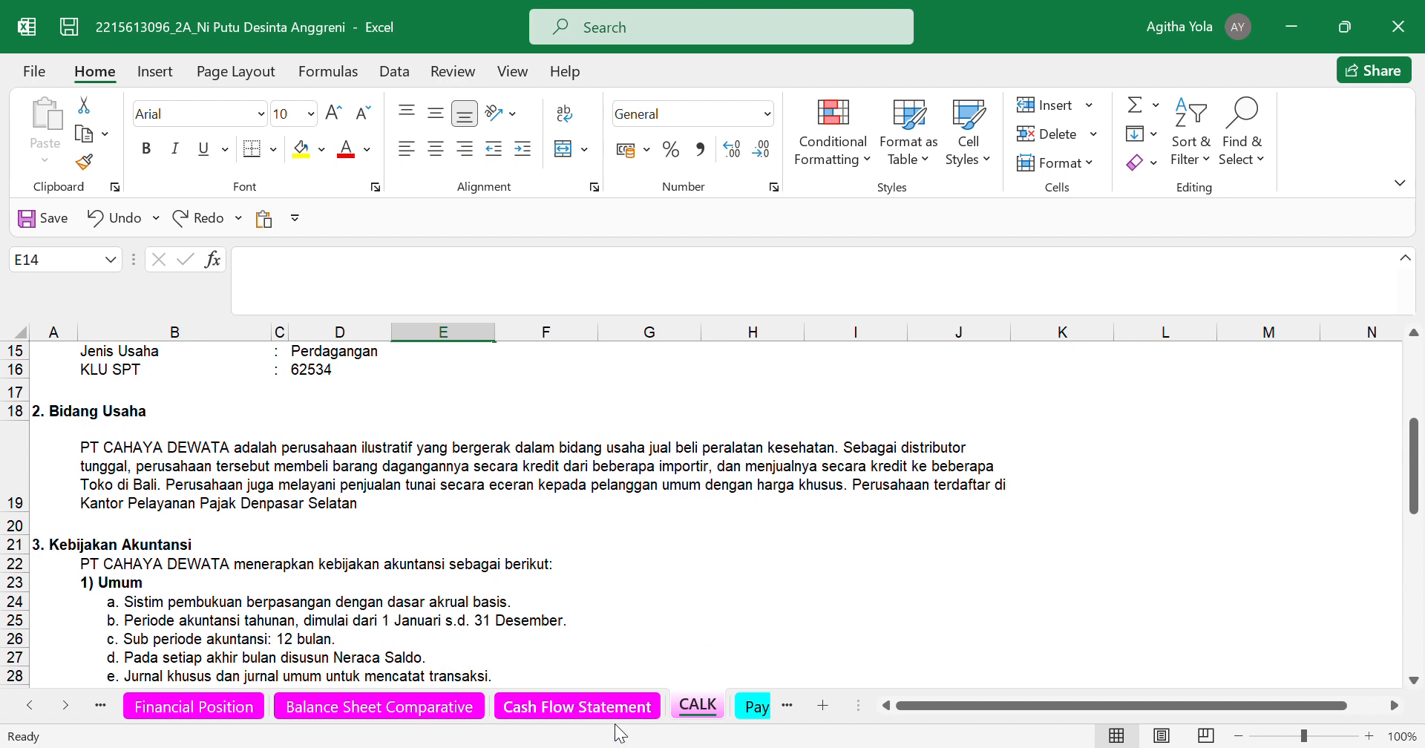
pyautogui.scroll(-2, 684, 636)
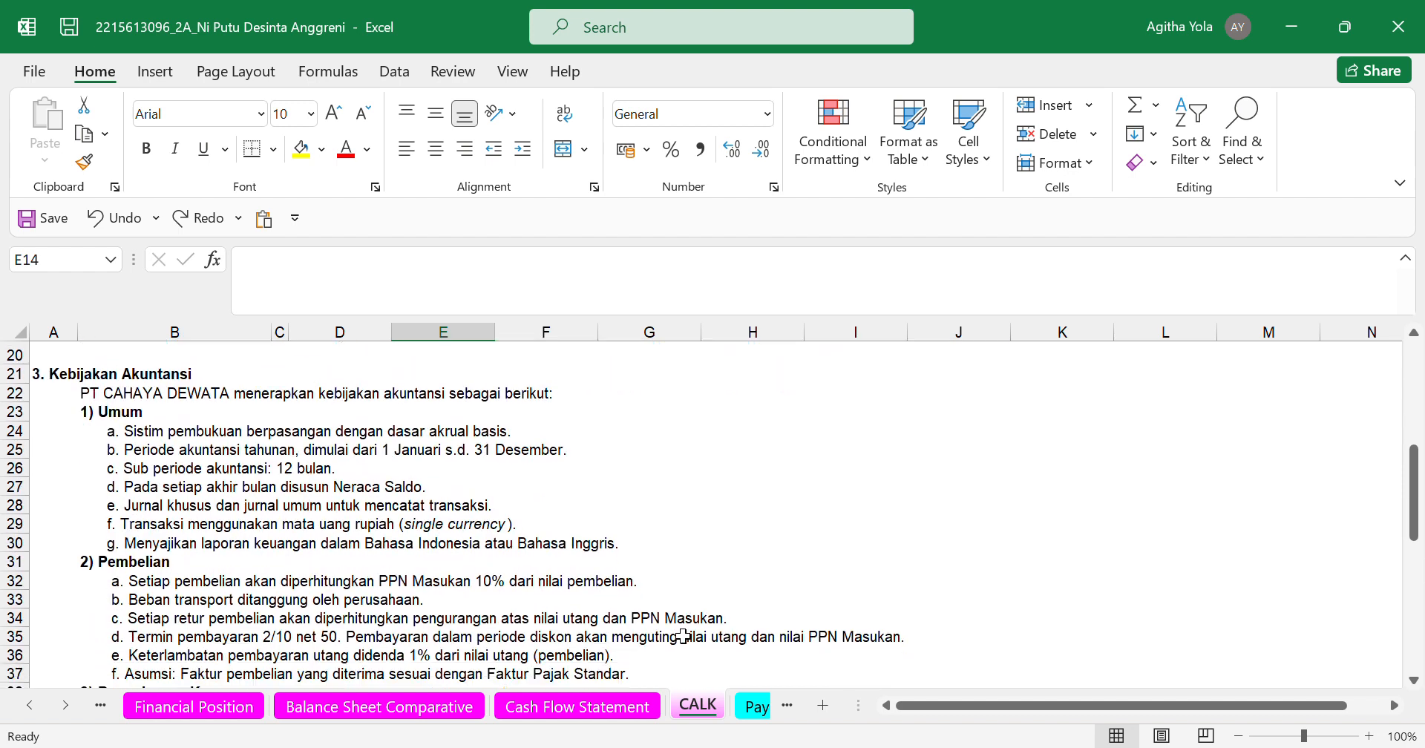
pyautogui.scroll(-2, 683, 637)
# - Open the Payable List sheet and inspect the beginning balance of vendor V001 and the AMOUNT total formula
pyautogui.click(753, 707)
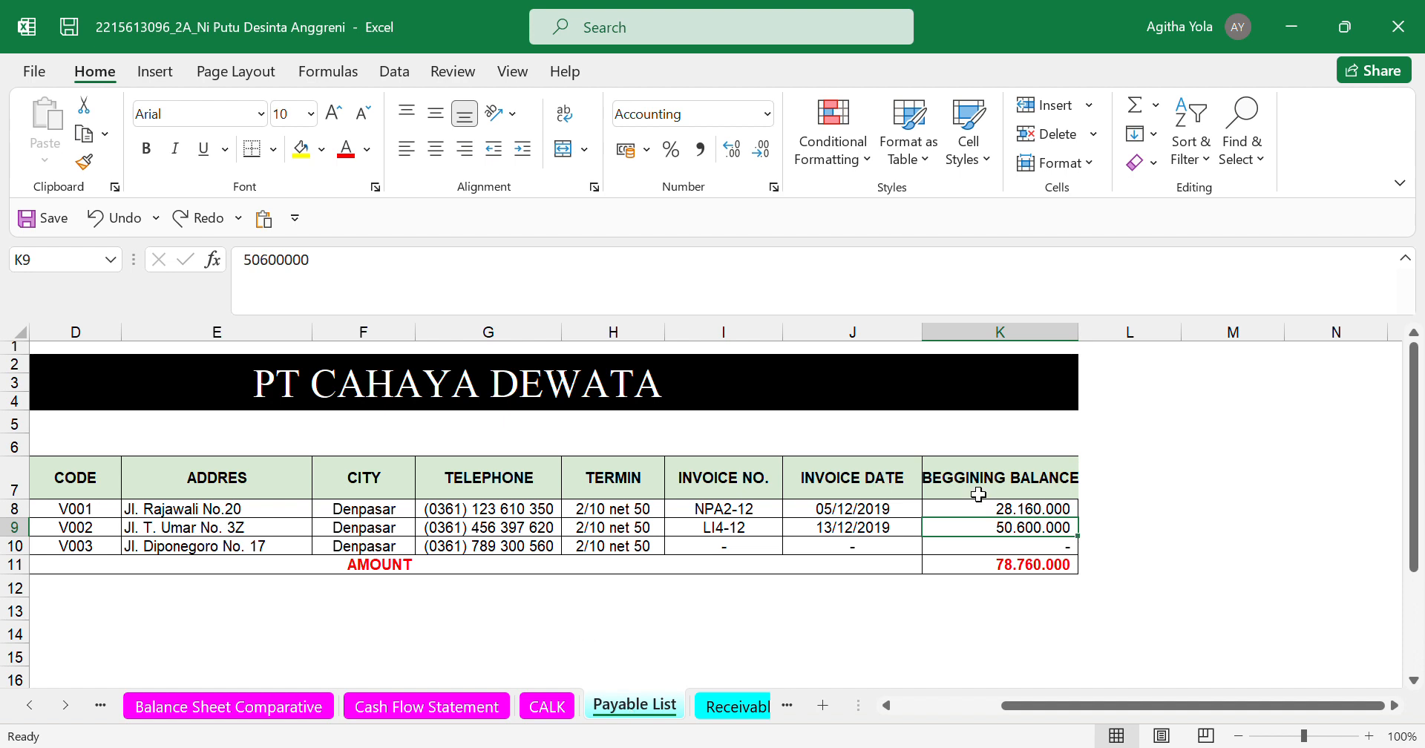
pyautogui.click(1017, 515)
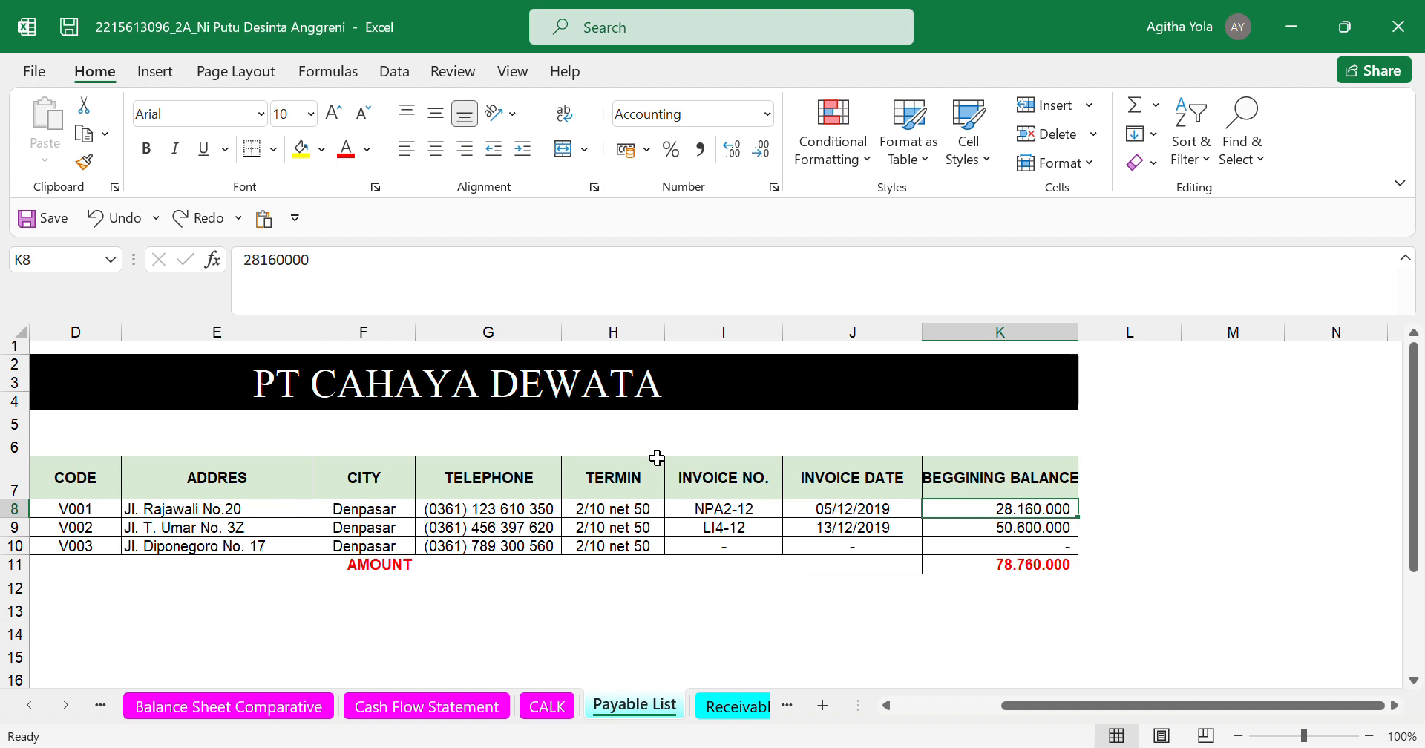
pyautogui.hscroll(-3, 374, 540)
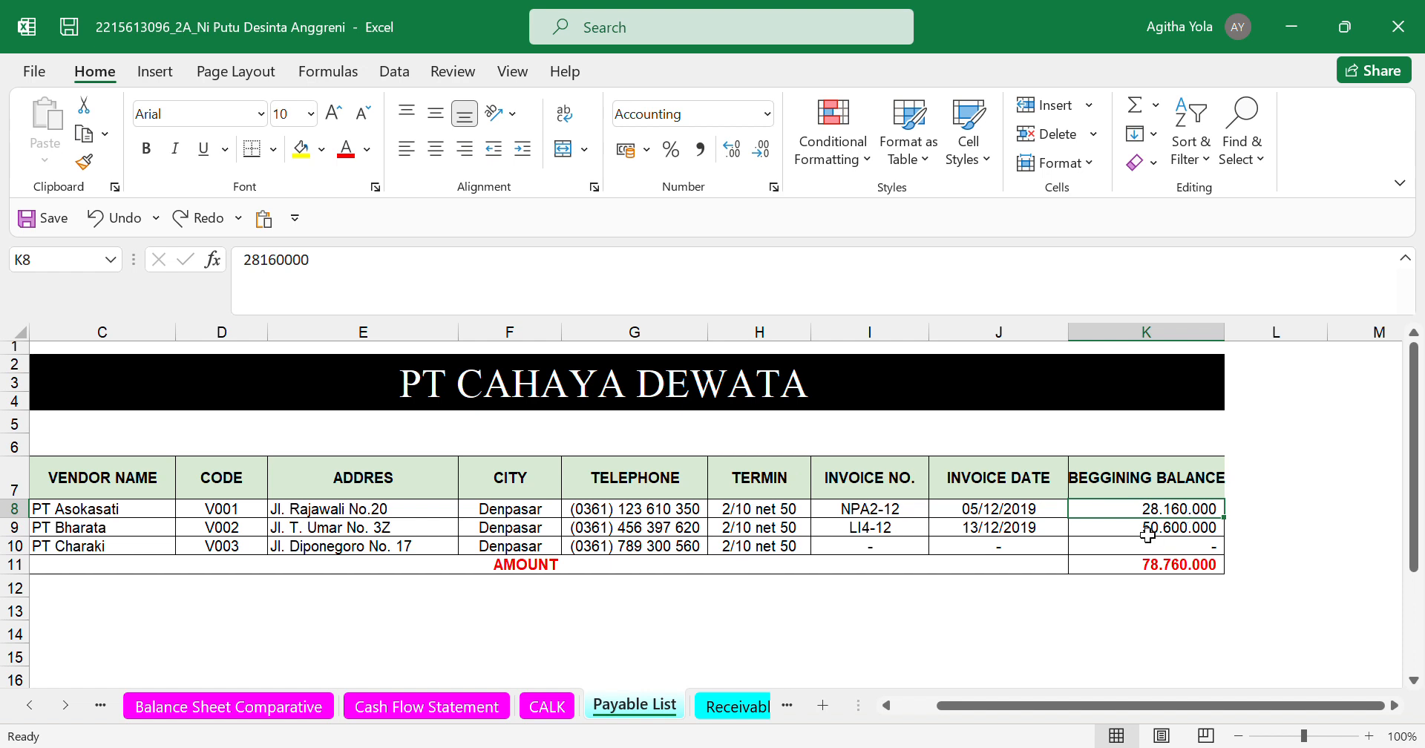
pyautogui.click(1183, 571)
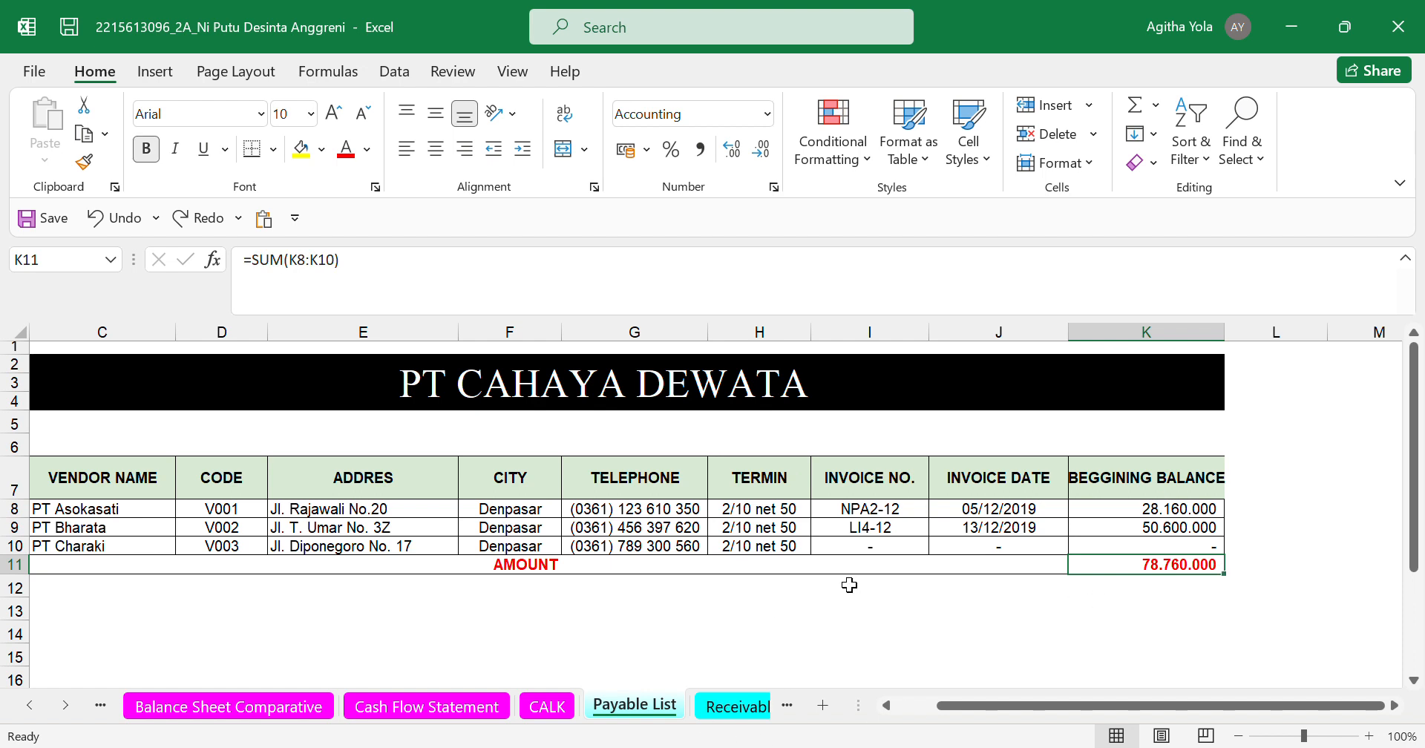
# - Open the Receivable List sheet and inspect the AMOUNT total formula of the beginning balances
pyautogui.click(718, 709)
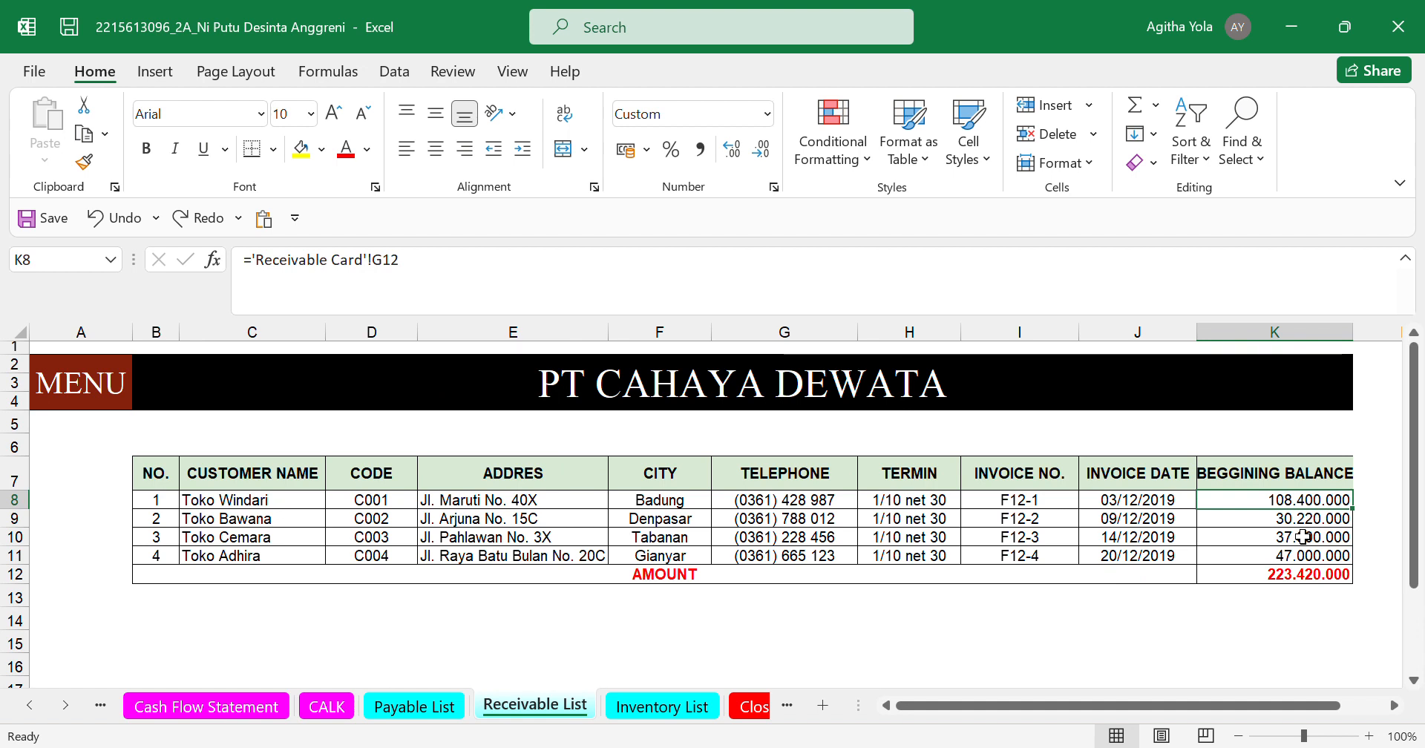
pyautogui.click(1316, 585)
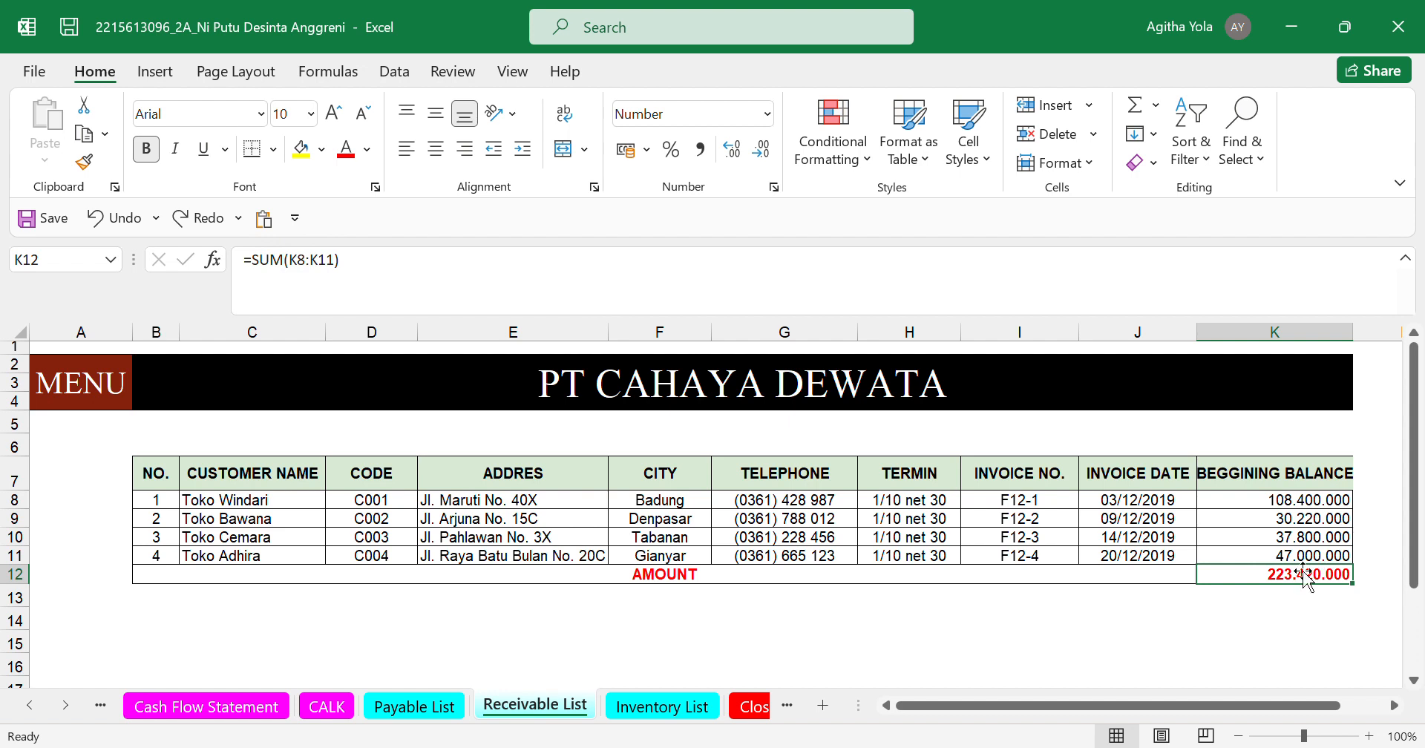
# - Open the Closing Balance sheet and read the debit and credit balances of all accounts down to the AMOUNT row
pyautogui.click(752, 711)
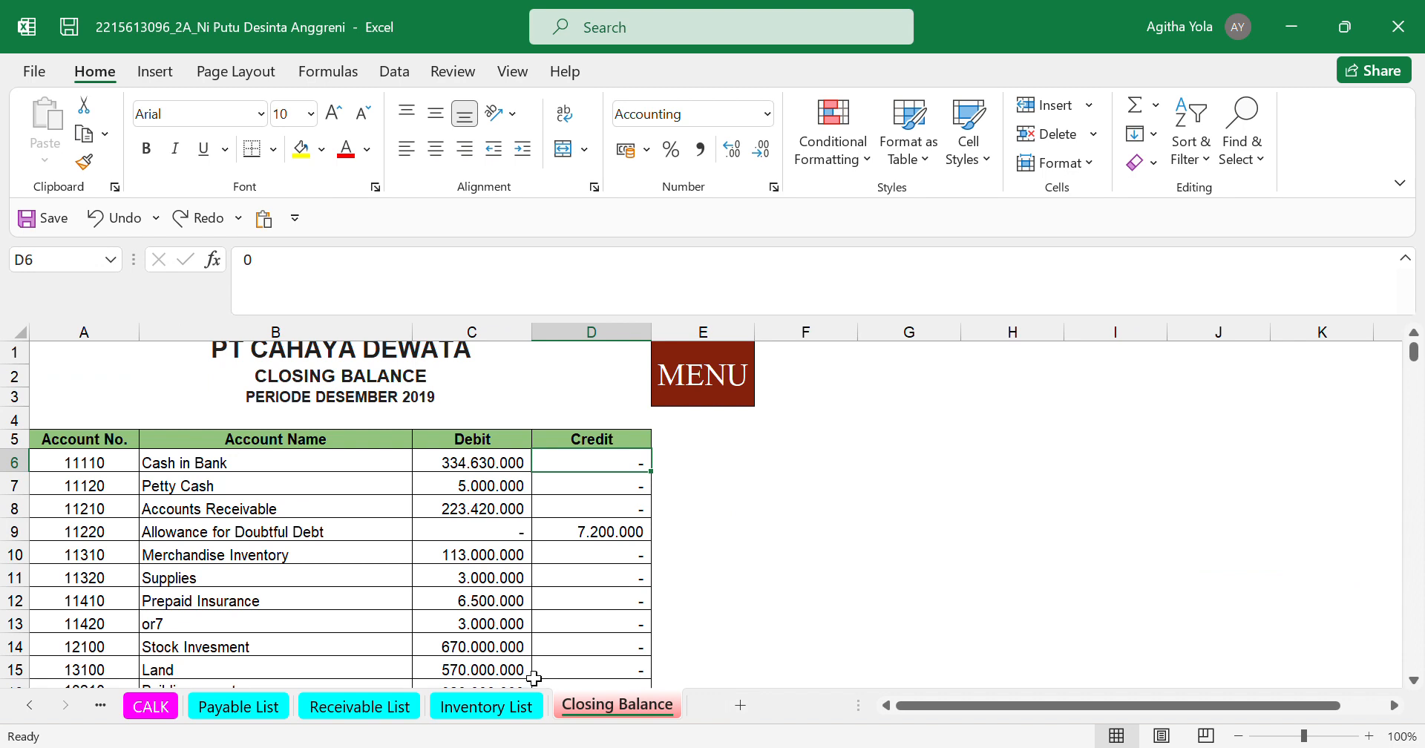
pyautogui.scroll(-2, 555, 543)
pyautogui.scroll(2, 556, 543)
pyautogui.scroll(-1, 555, 542)
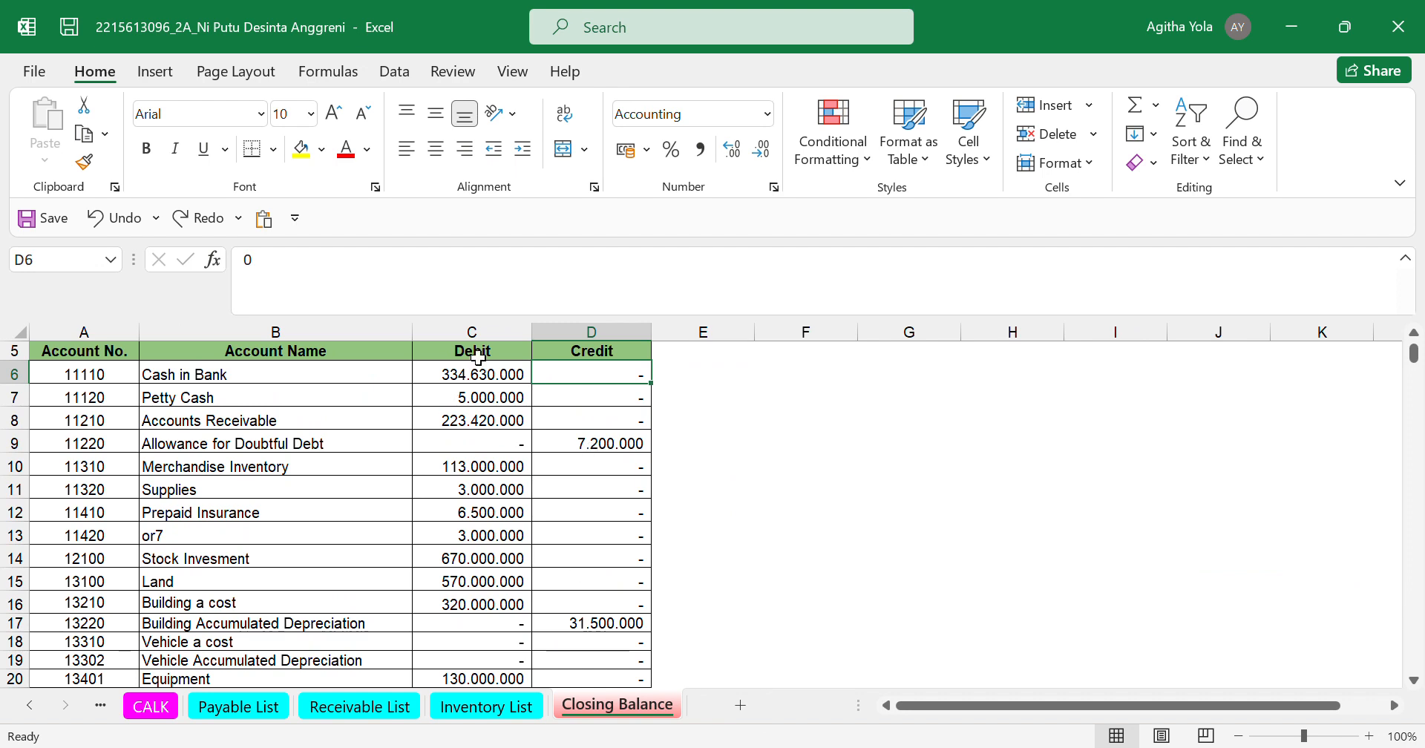
pyautogui.scroll(-5, 491, 567)
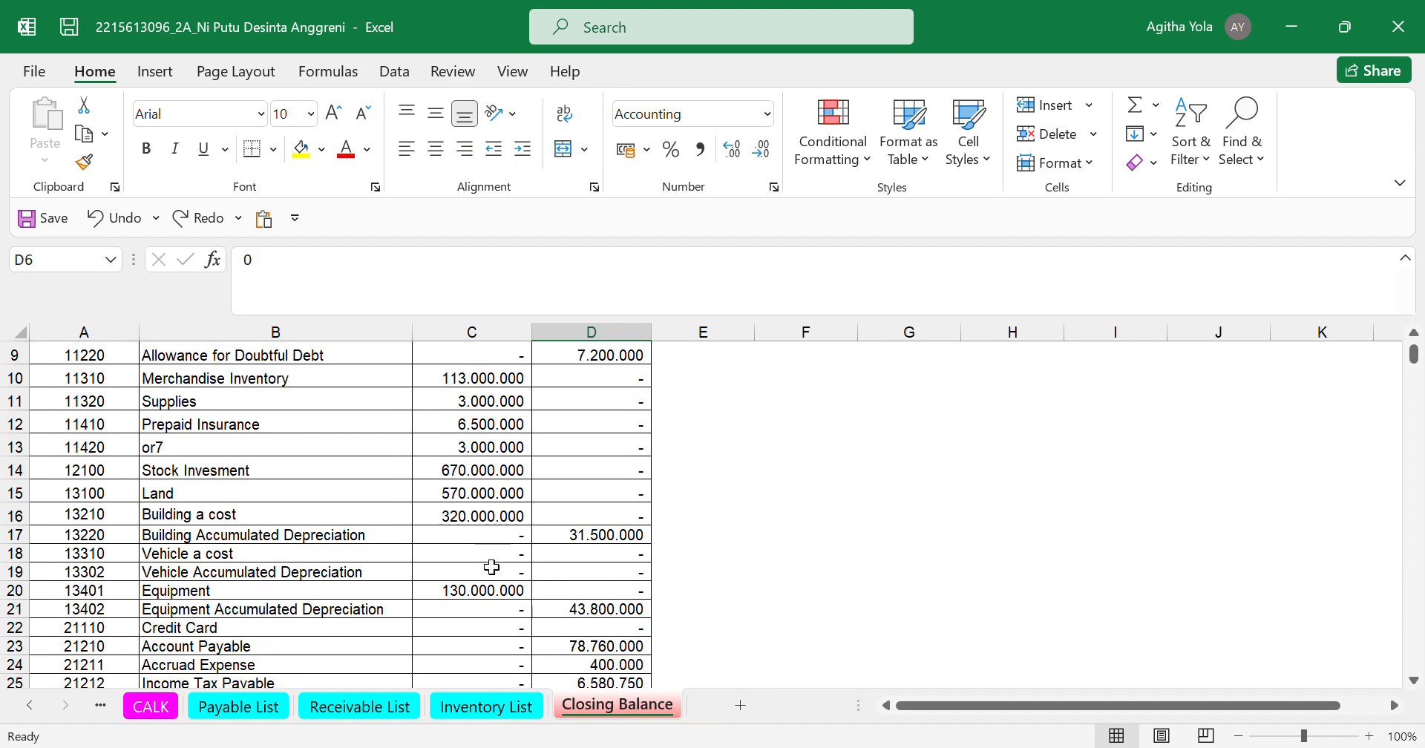
pyautogui.scroll(-2, 492, 567)
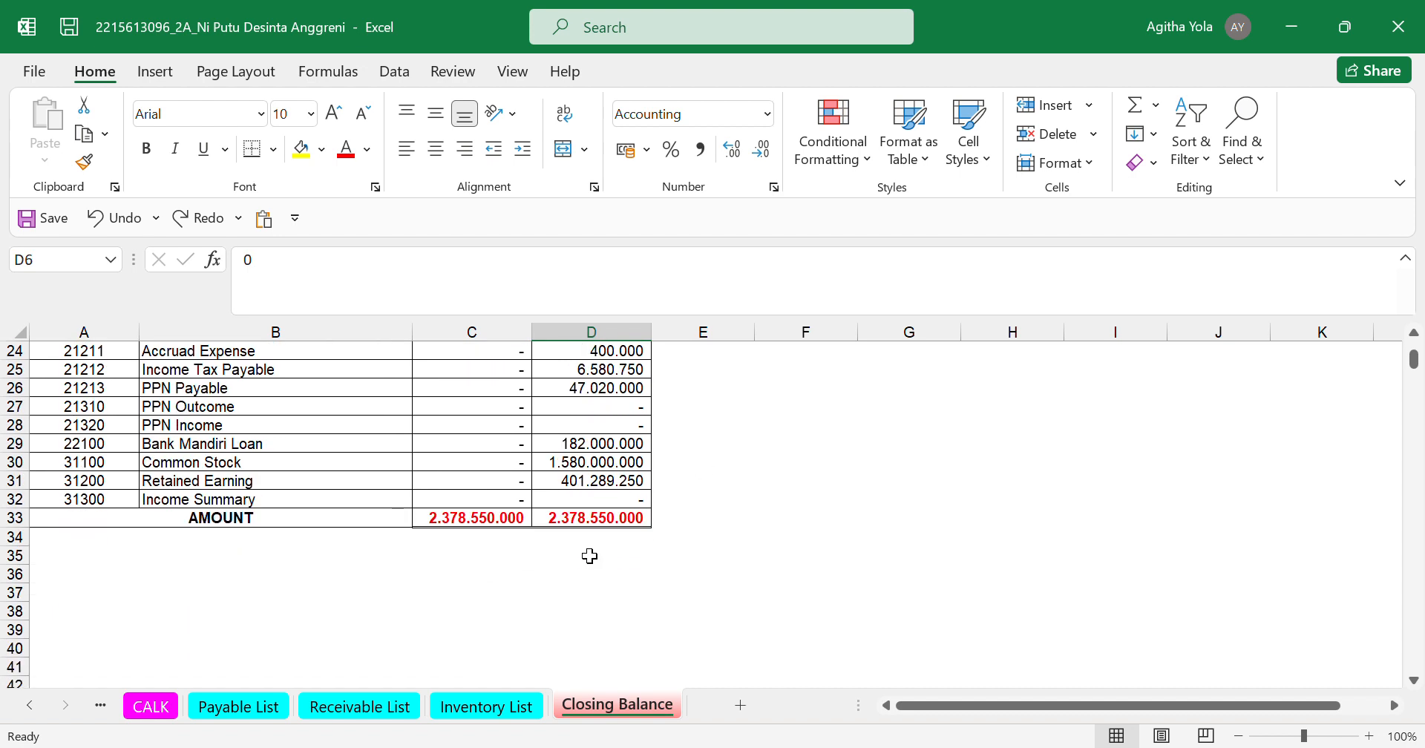
# - Inspect the Income Summary credit entry and the AMOUNT formula of the Debit column, then return to the sheet heading
pyautogui.click(630, 507)
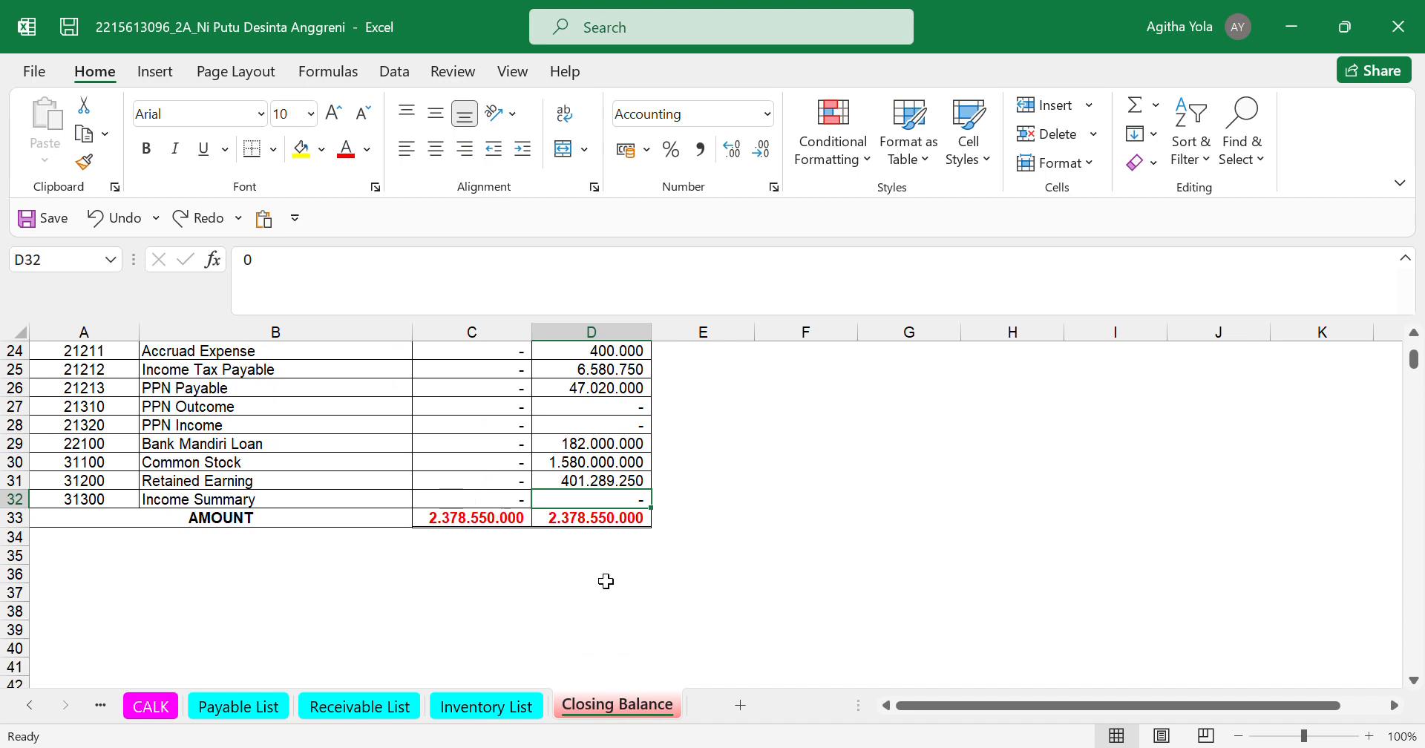
pyautogui.click(477, 520)
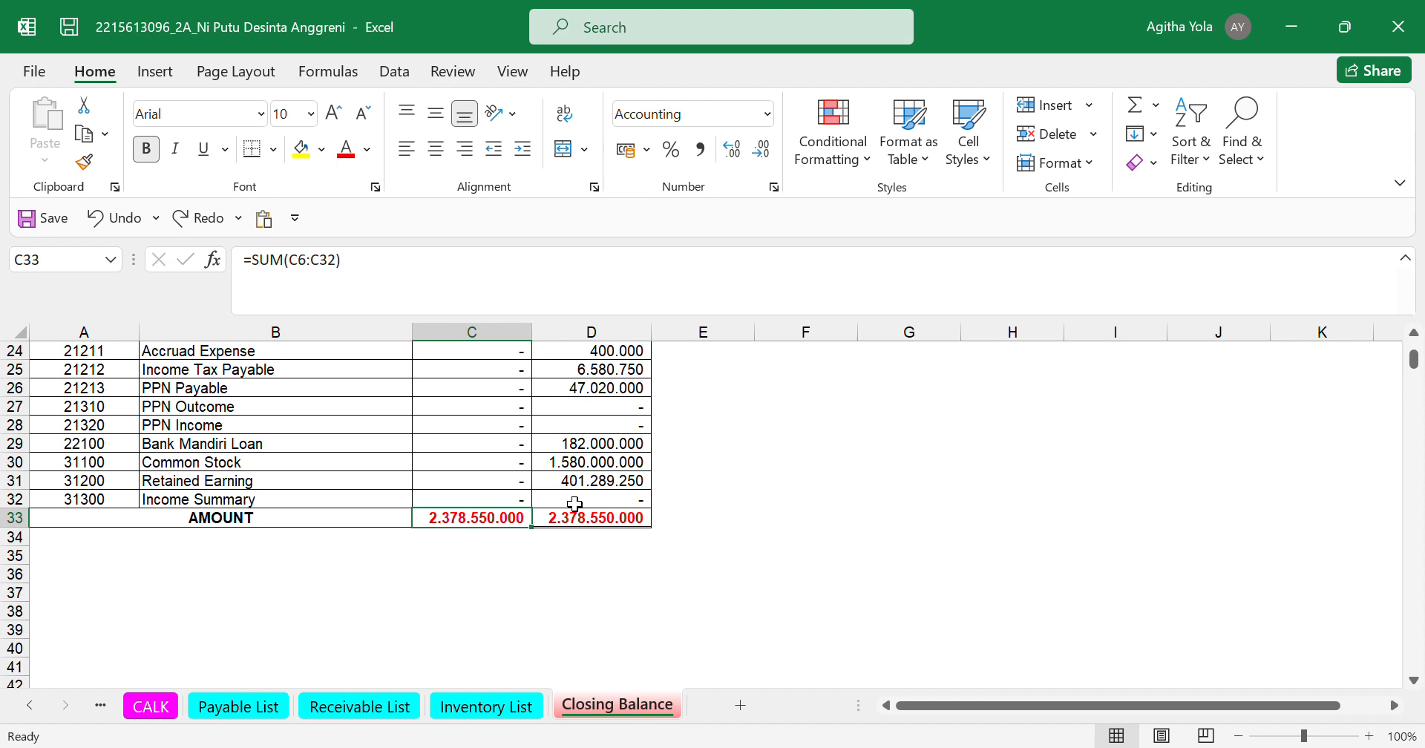
pyautogui.scroll(8, 547, 521)
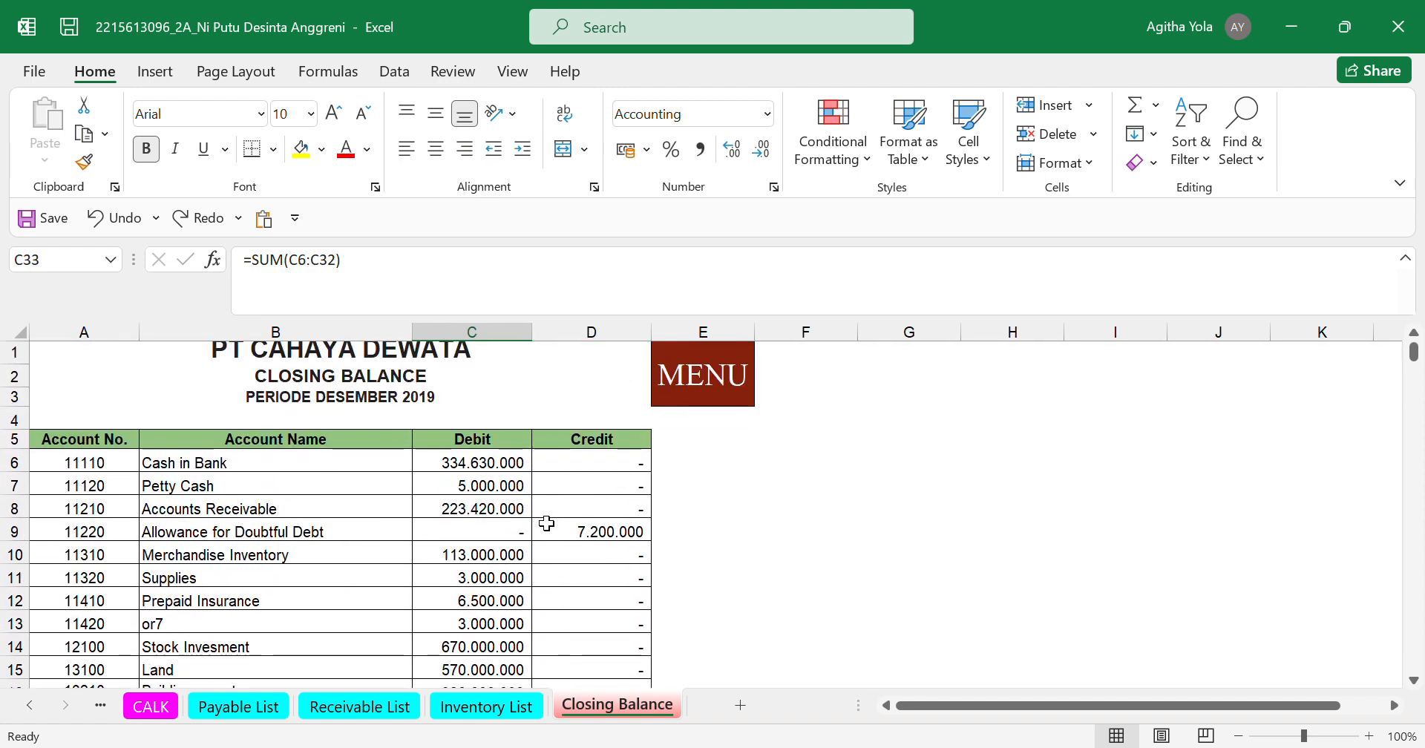